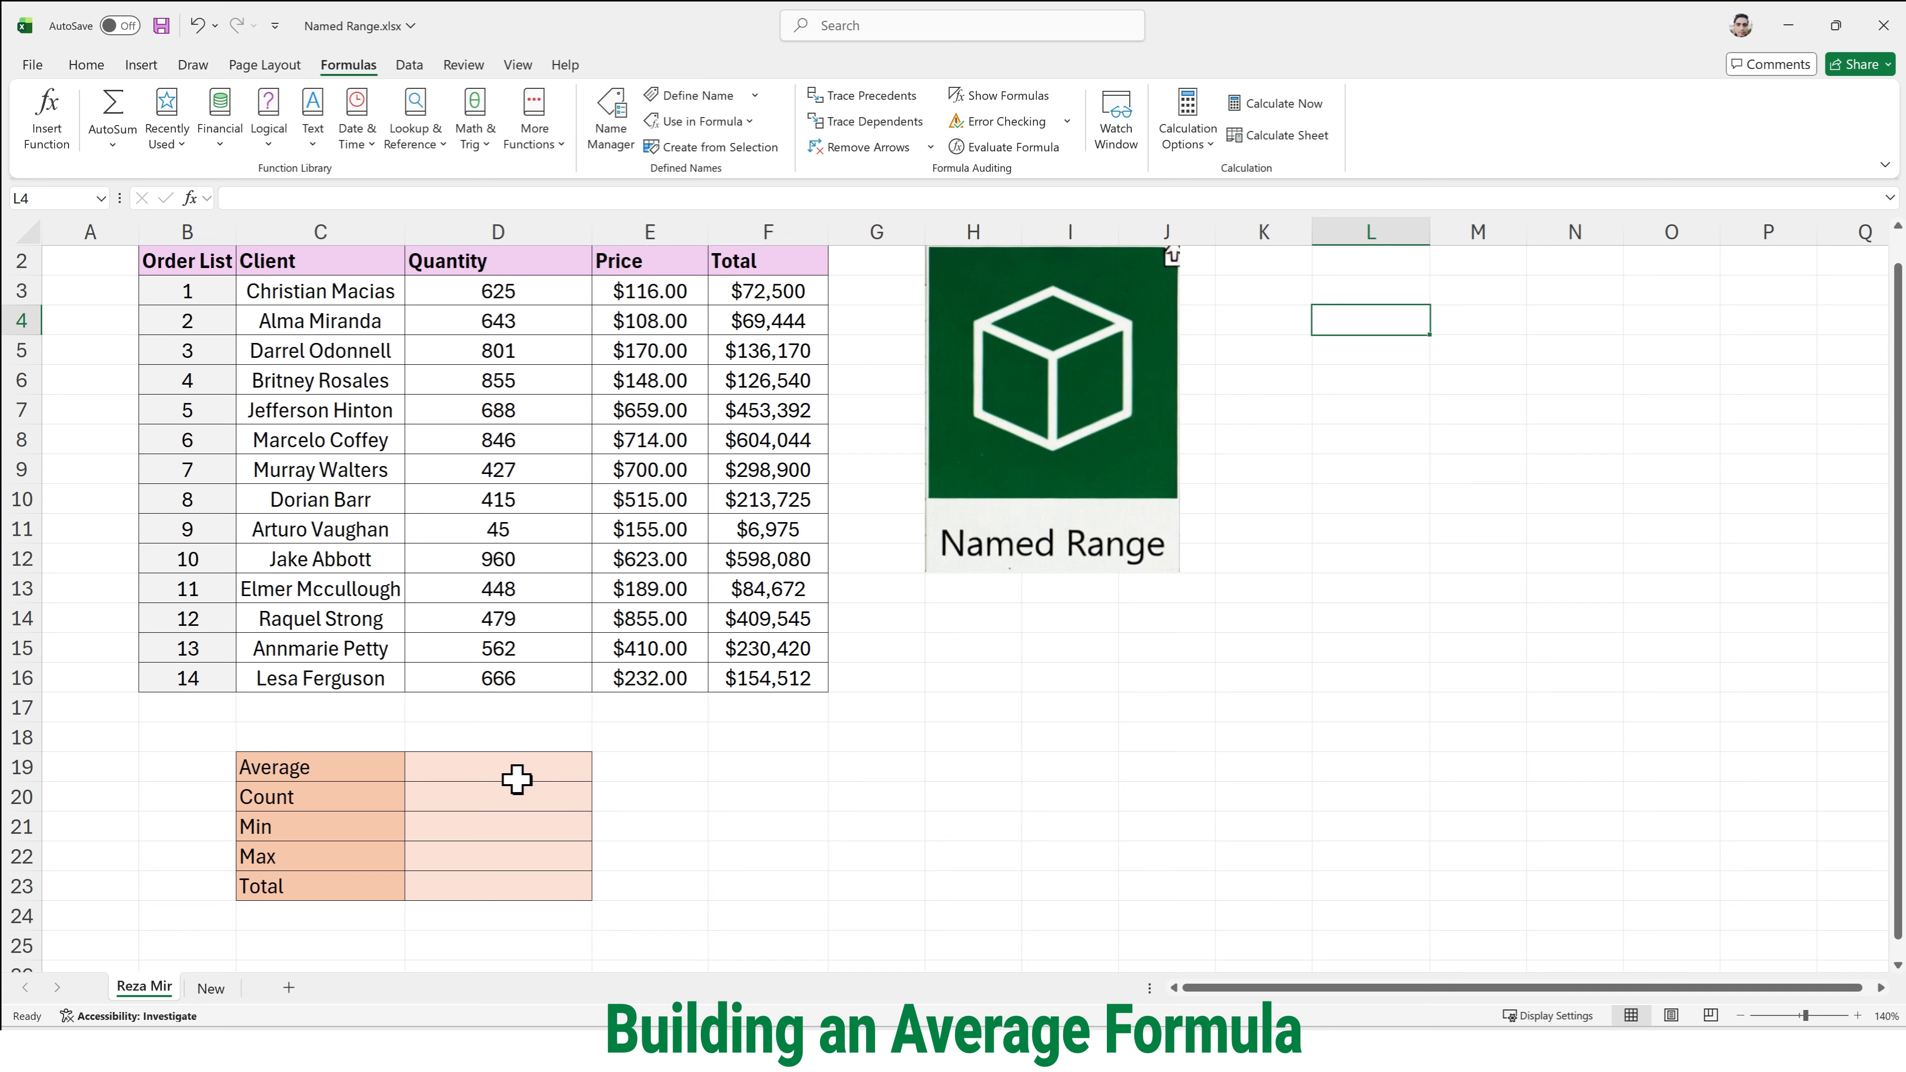
# - Enter a formula in D19 beside Average that averages the named range Quantity, =AVERAGE(Quantity)
pyautogui.click(517, 781)
pyautogui.doubleClick(512, 773)
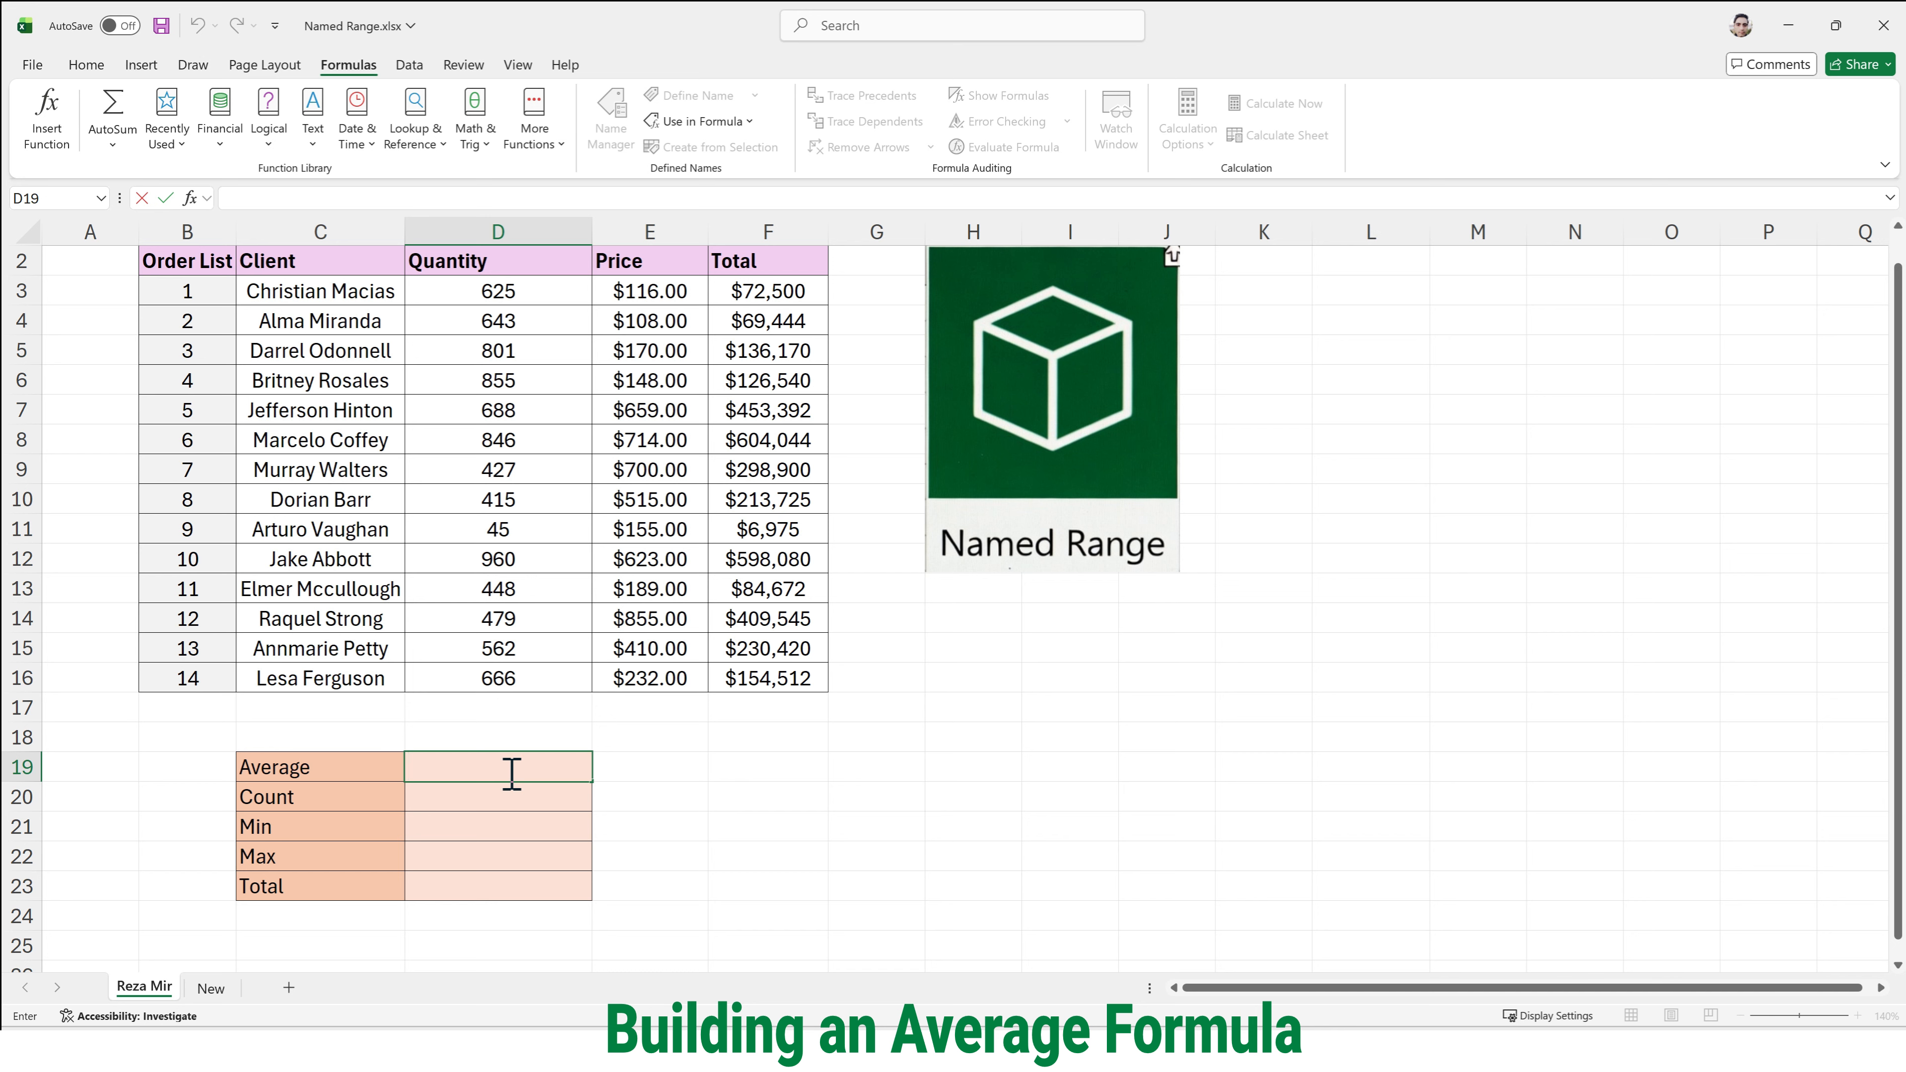
pyautogui.write('=')
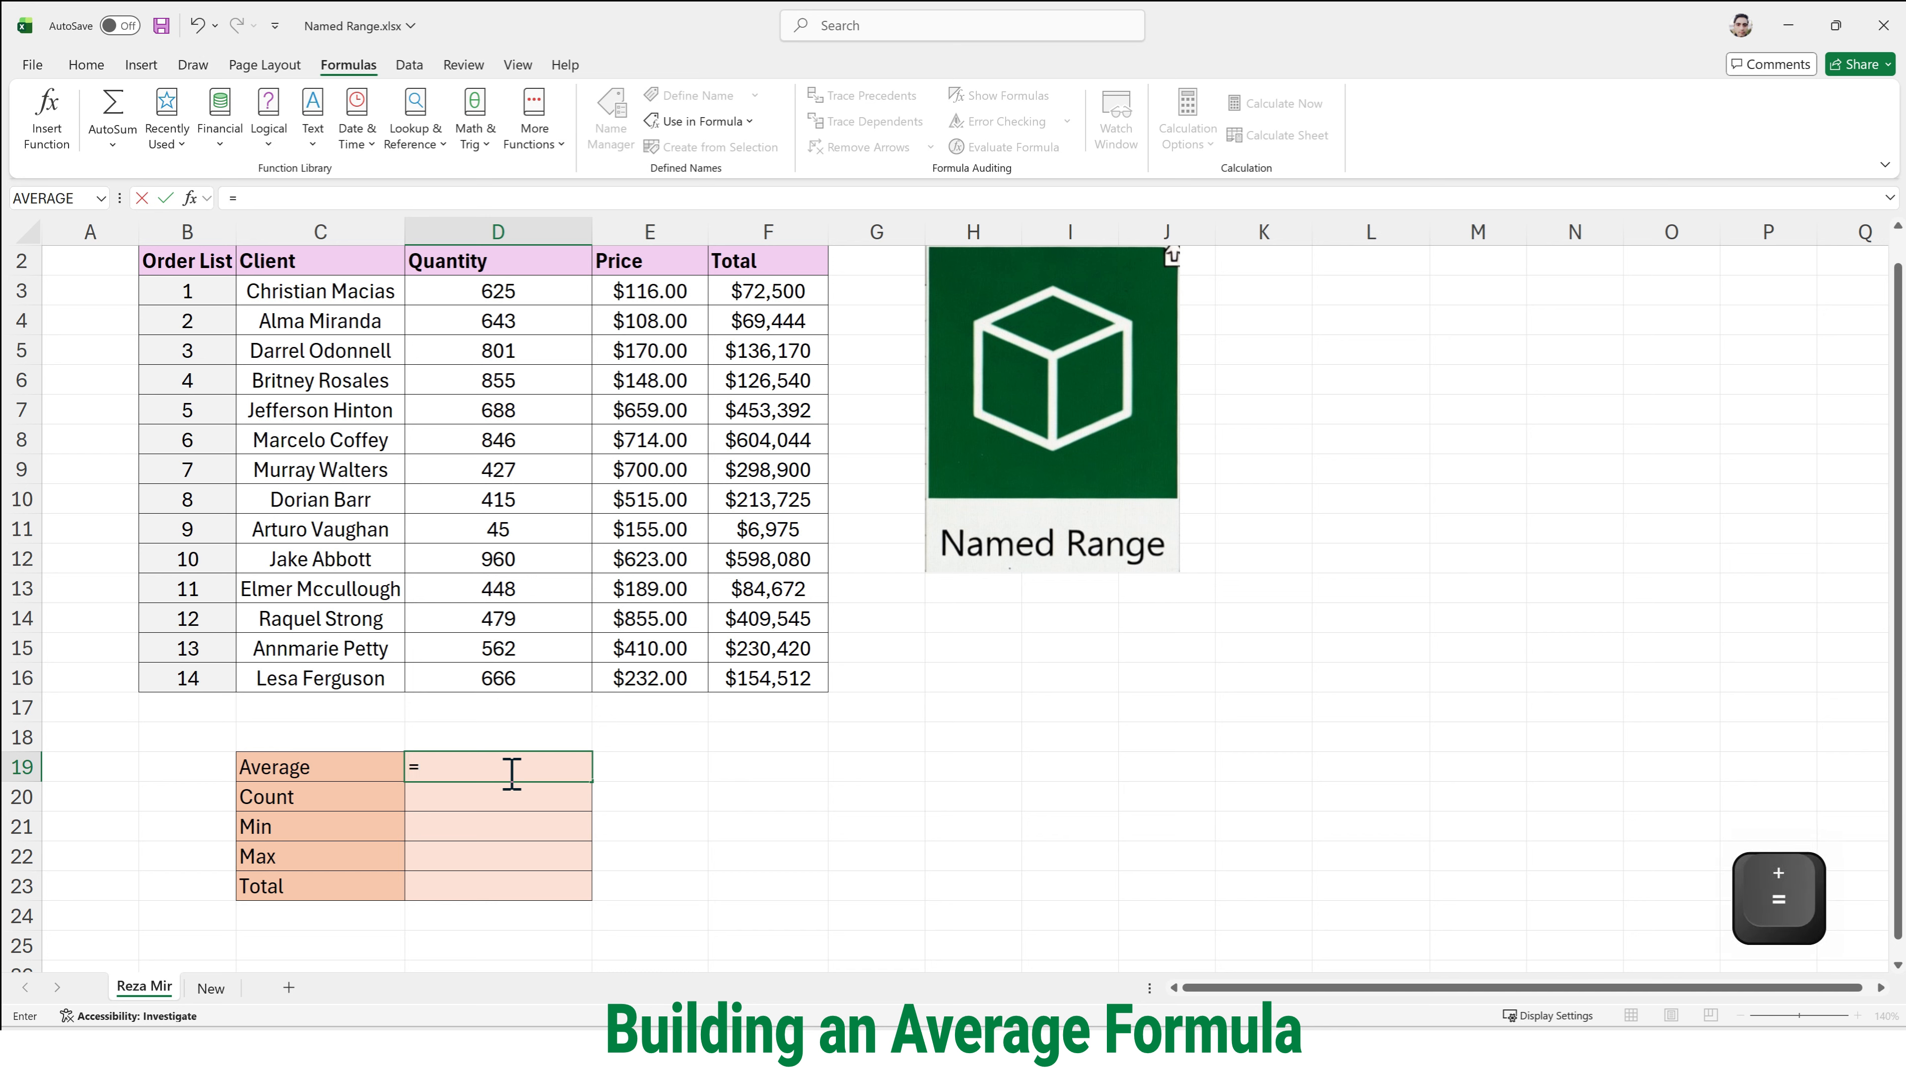
pyautogui.write('Ave')
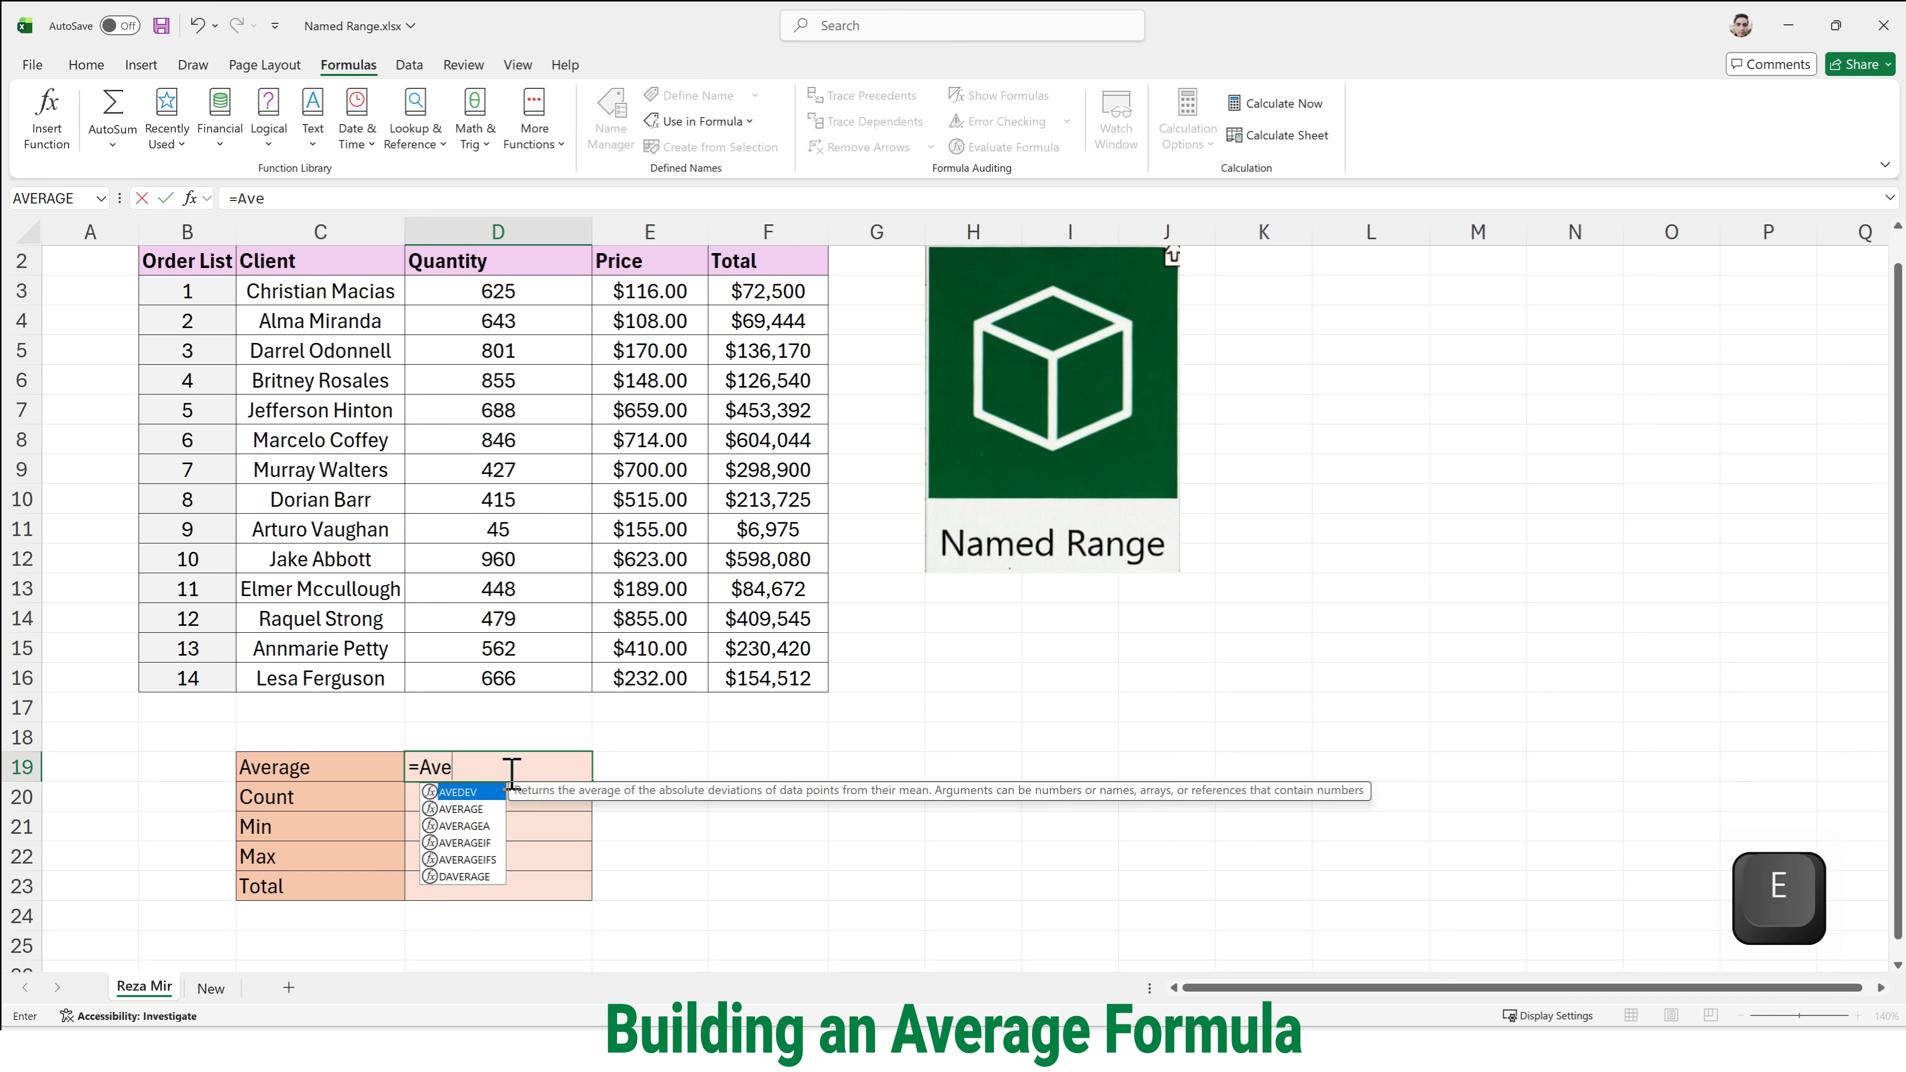
pyautogui.press('Down')
pyautogui.press('Tab')
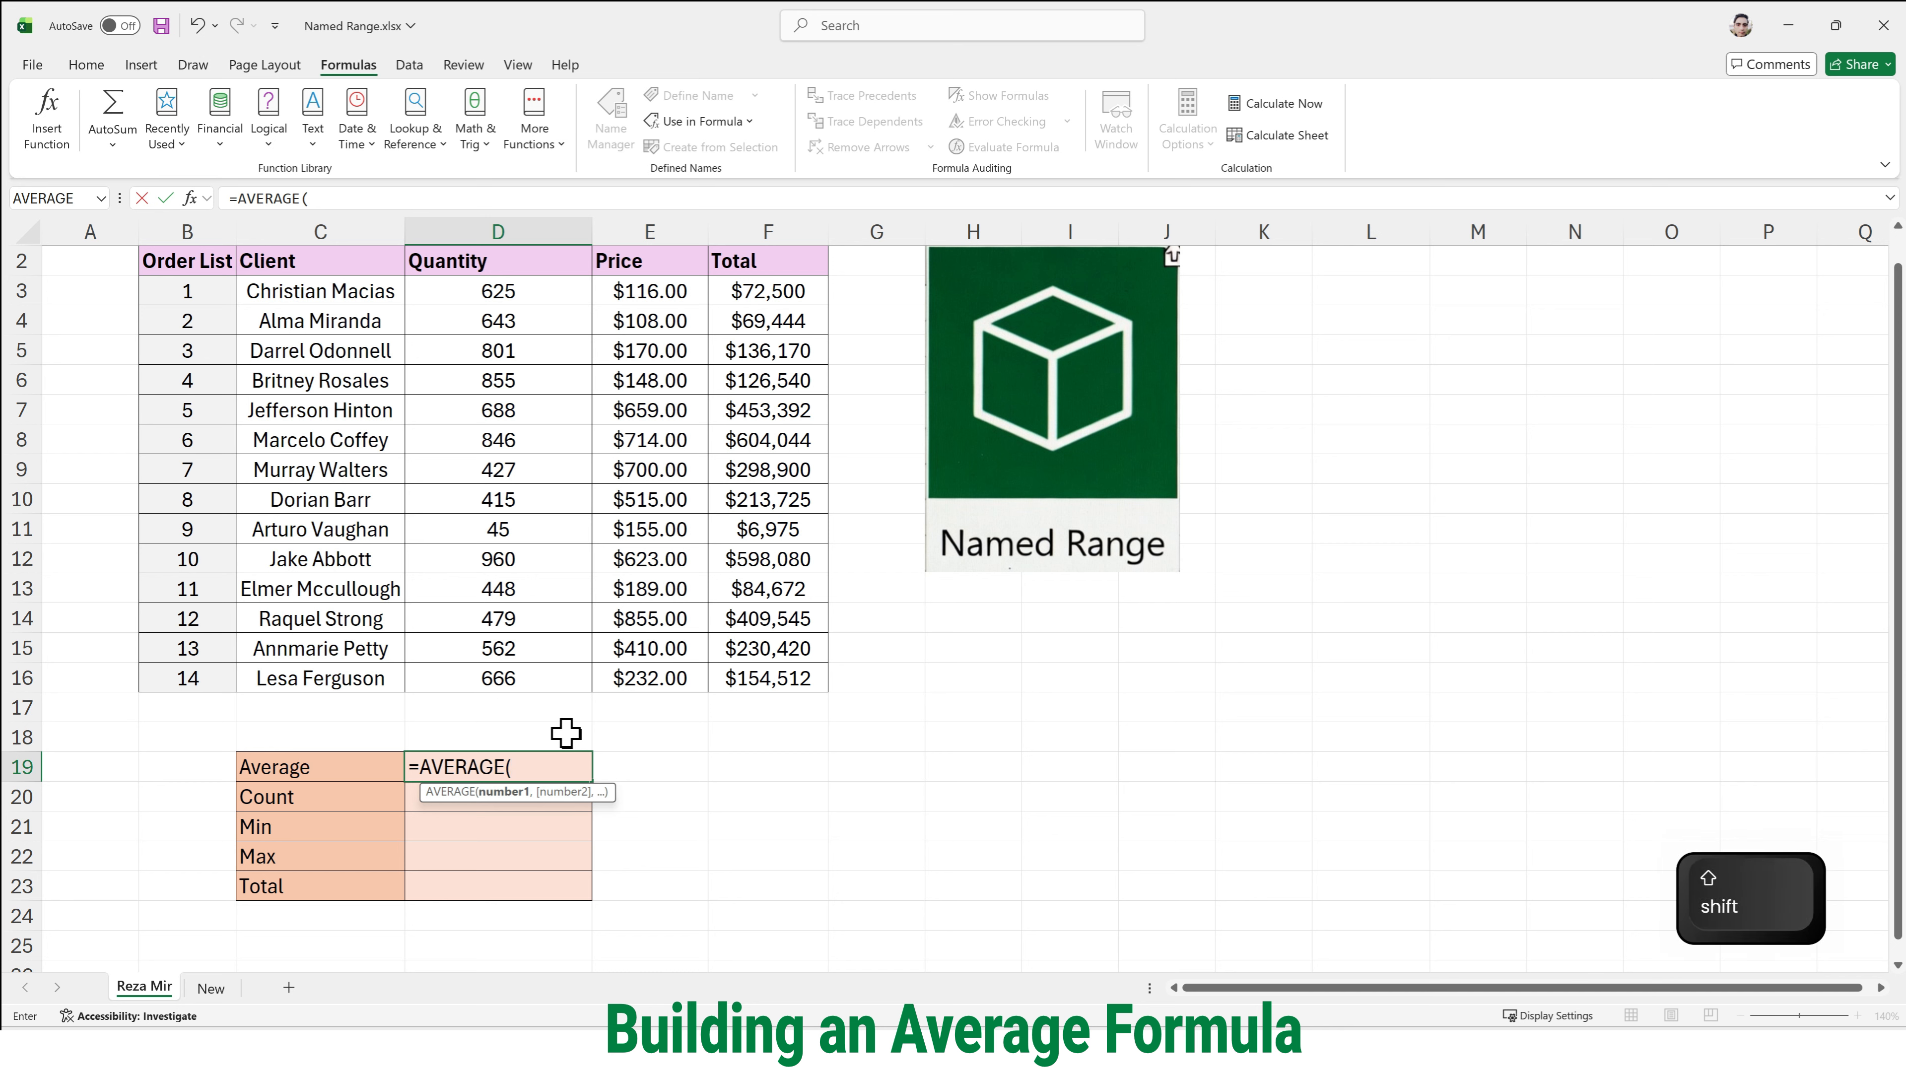
pyautogui.write('Q')
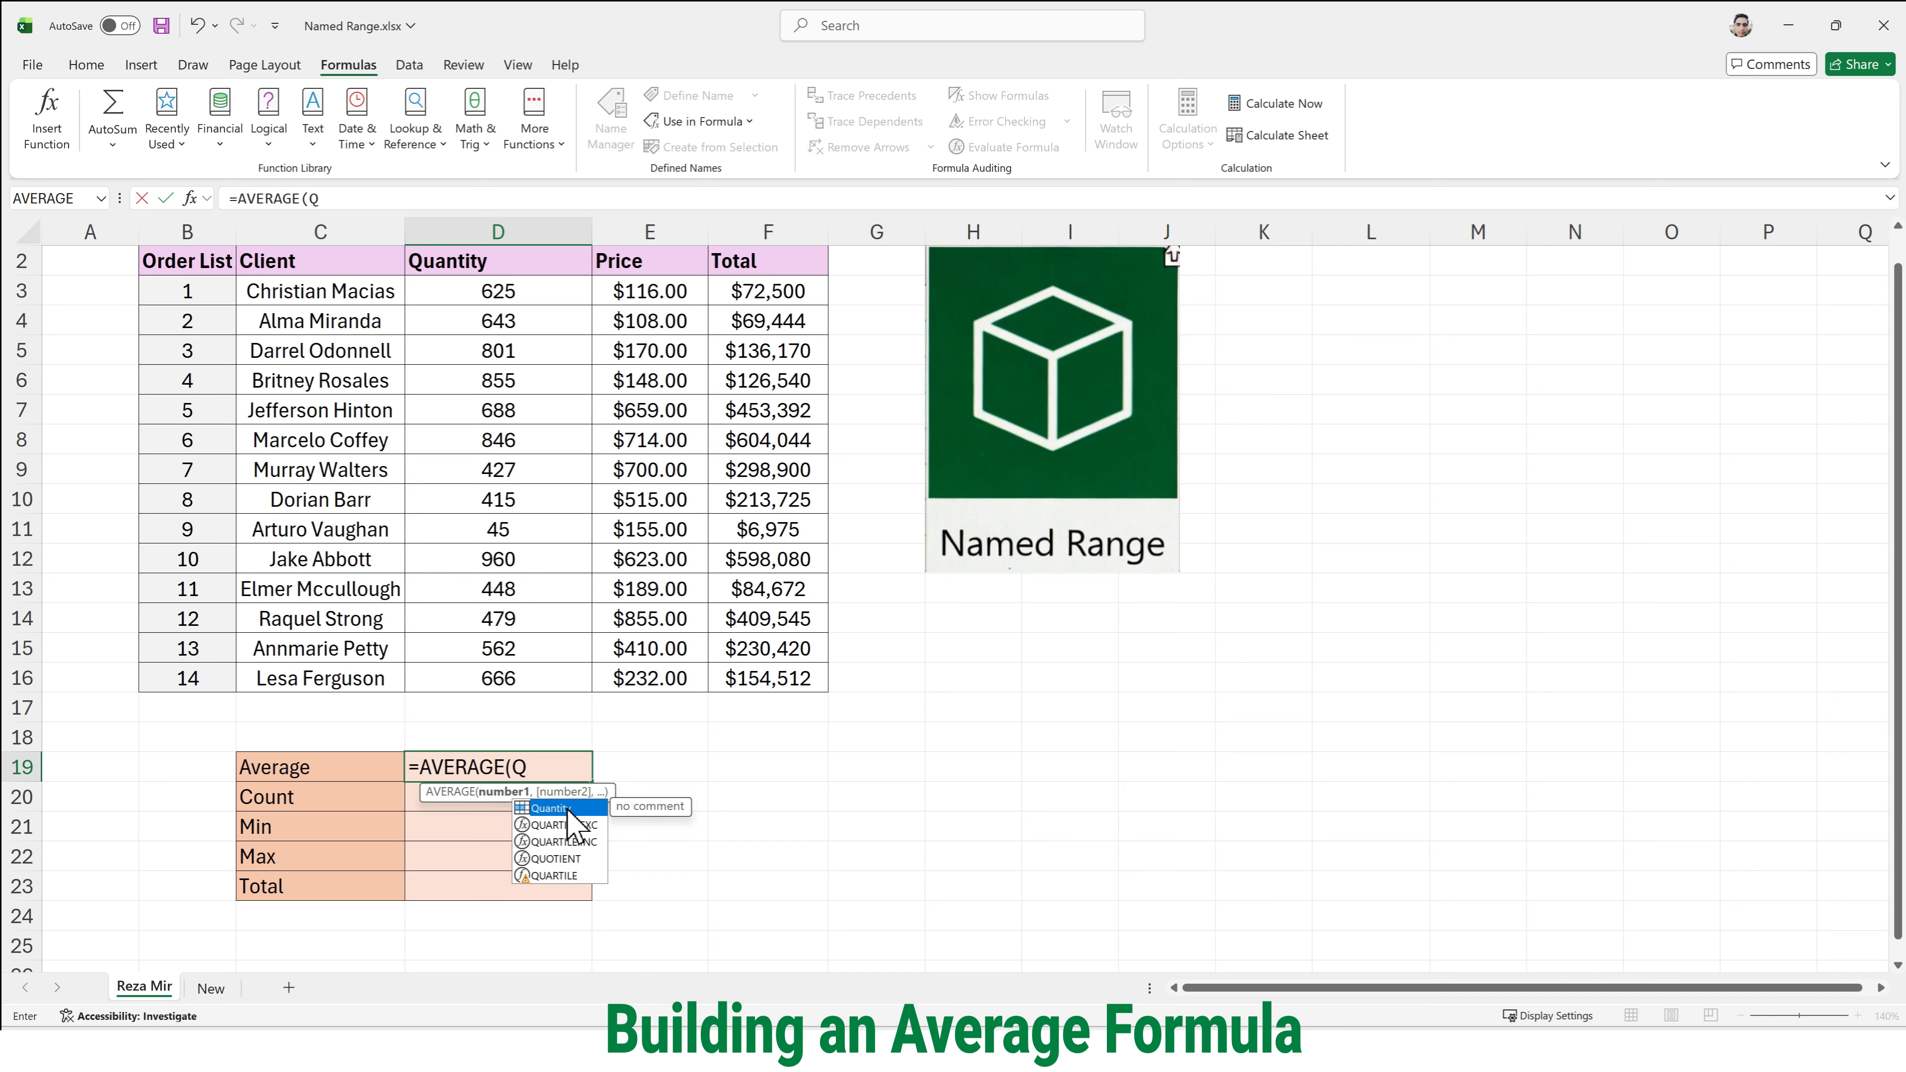
pyautogui.press('Tab')
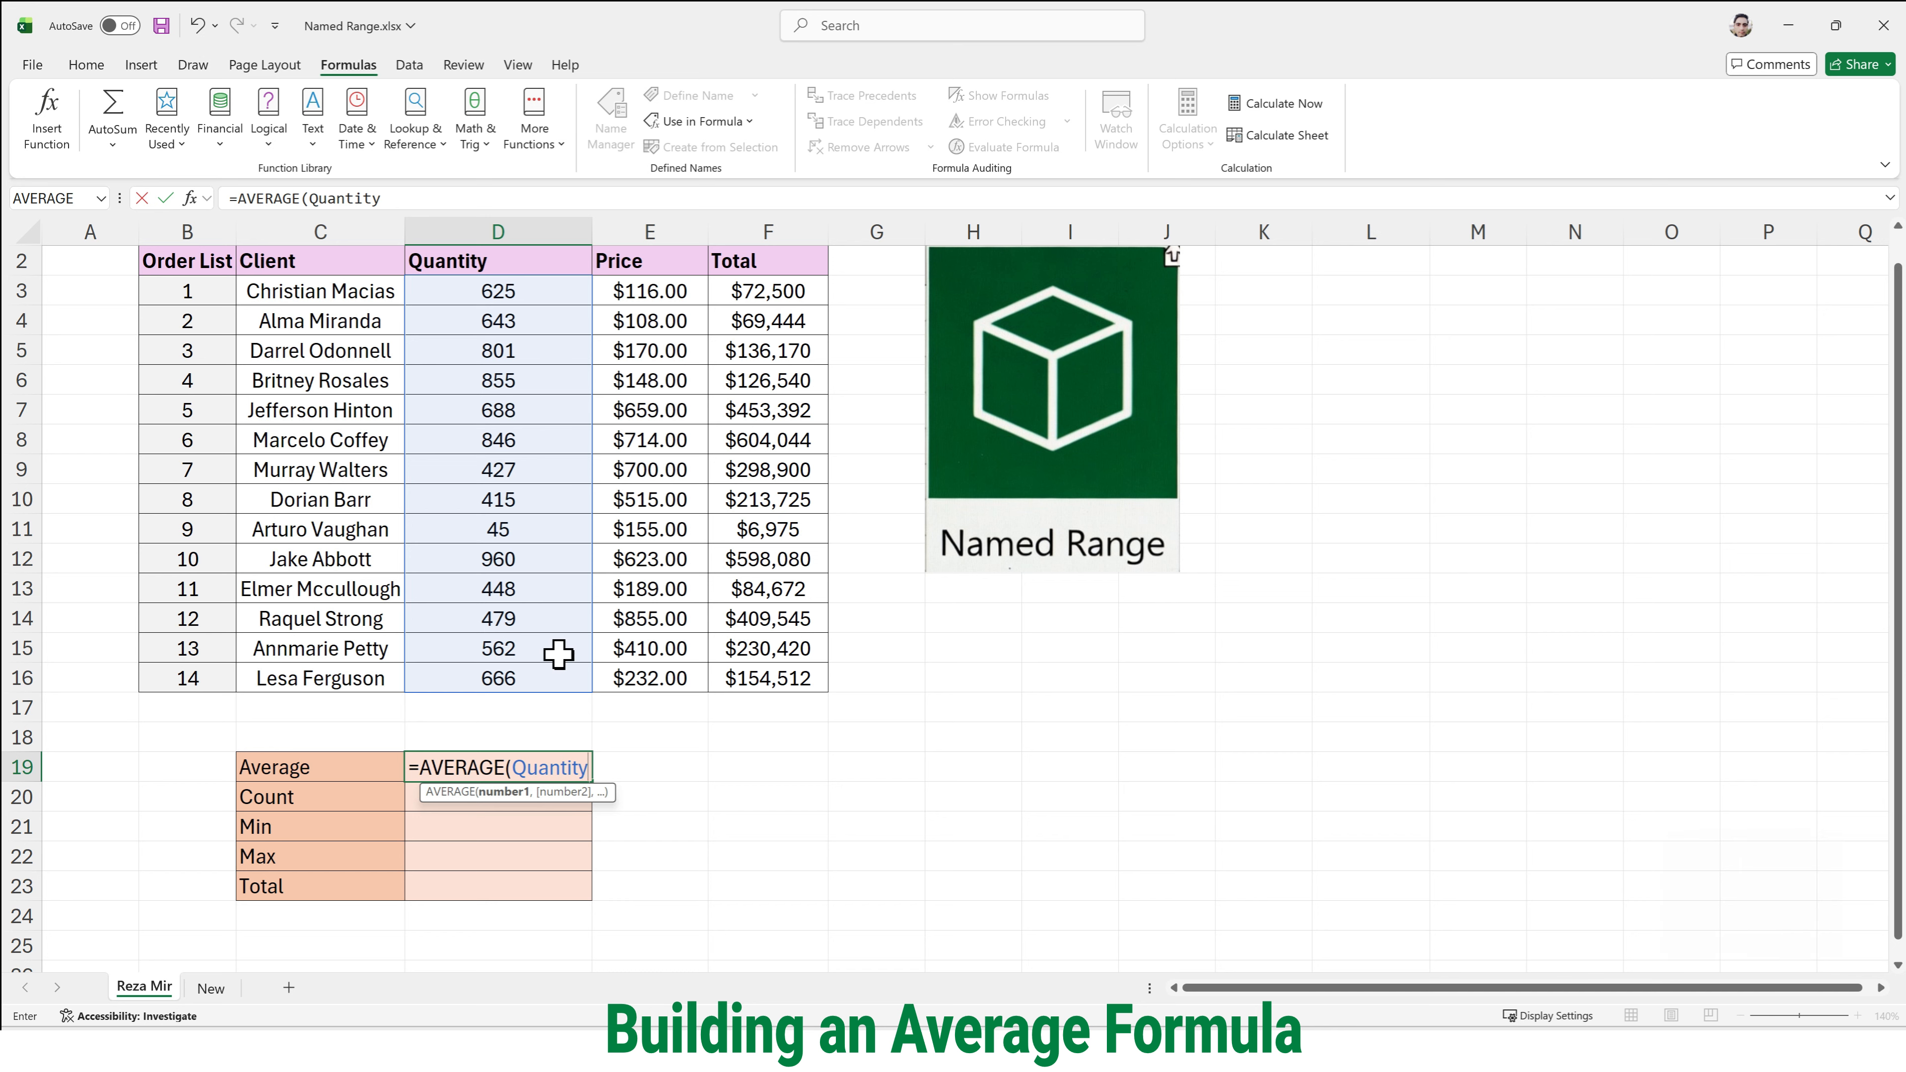
pyautogui.write(')')
pyautogui.press('Return')
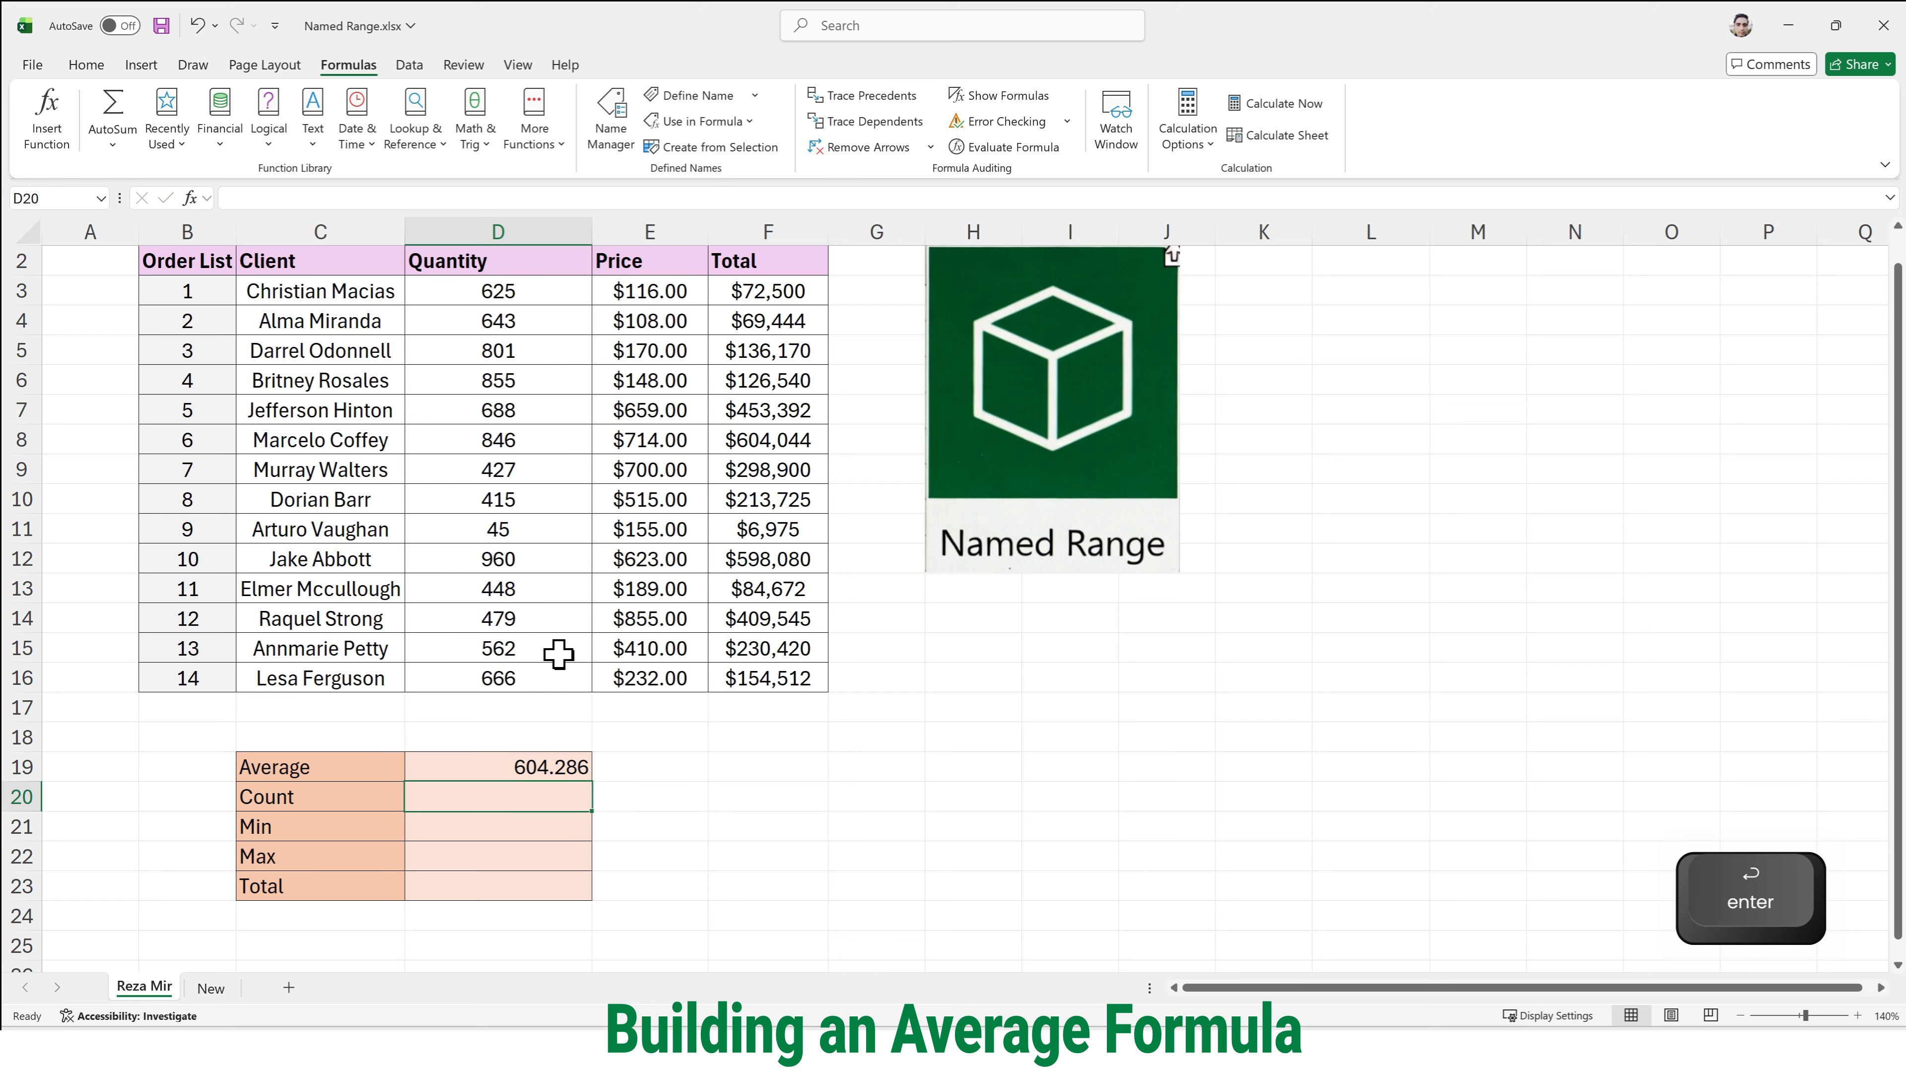
# - Enter =COUNT(Orders) in D20 beside Count and reselect that cell to check its formula
pyautogui.doubleClick(519, 802)
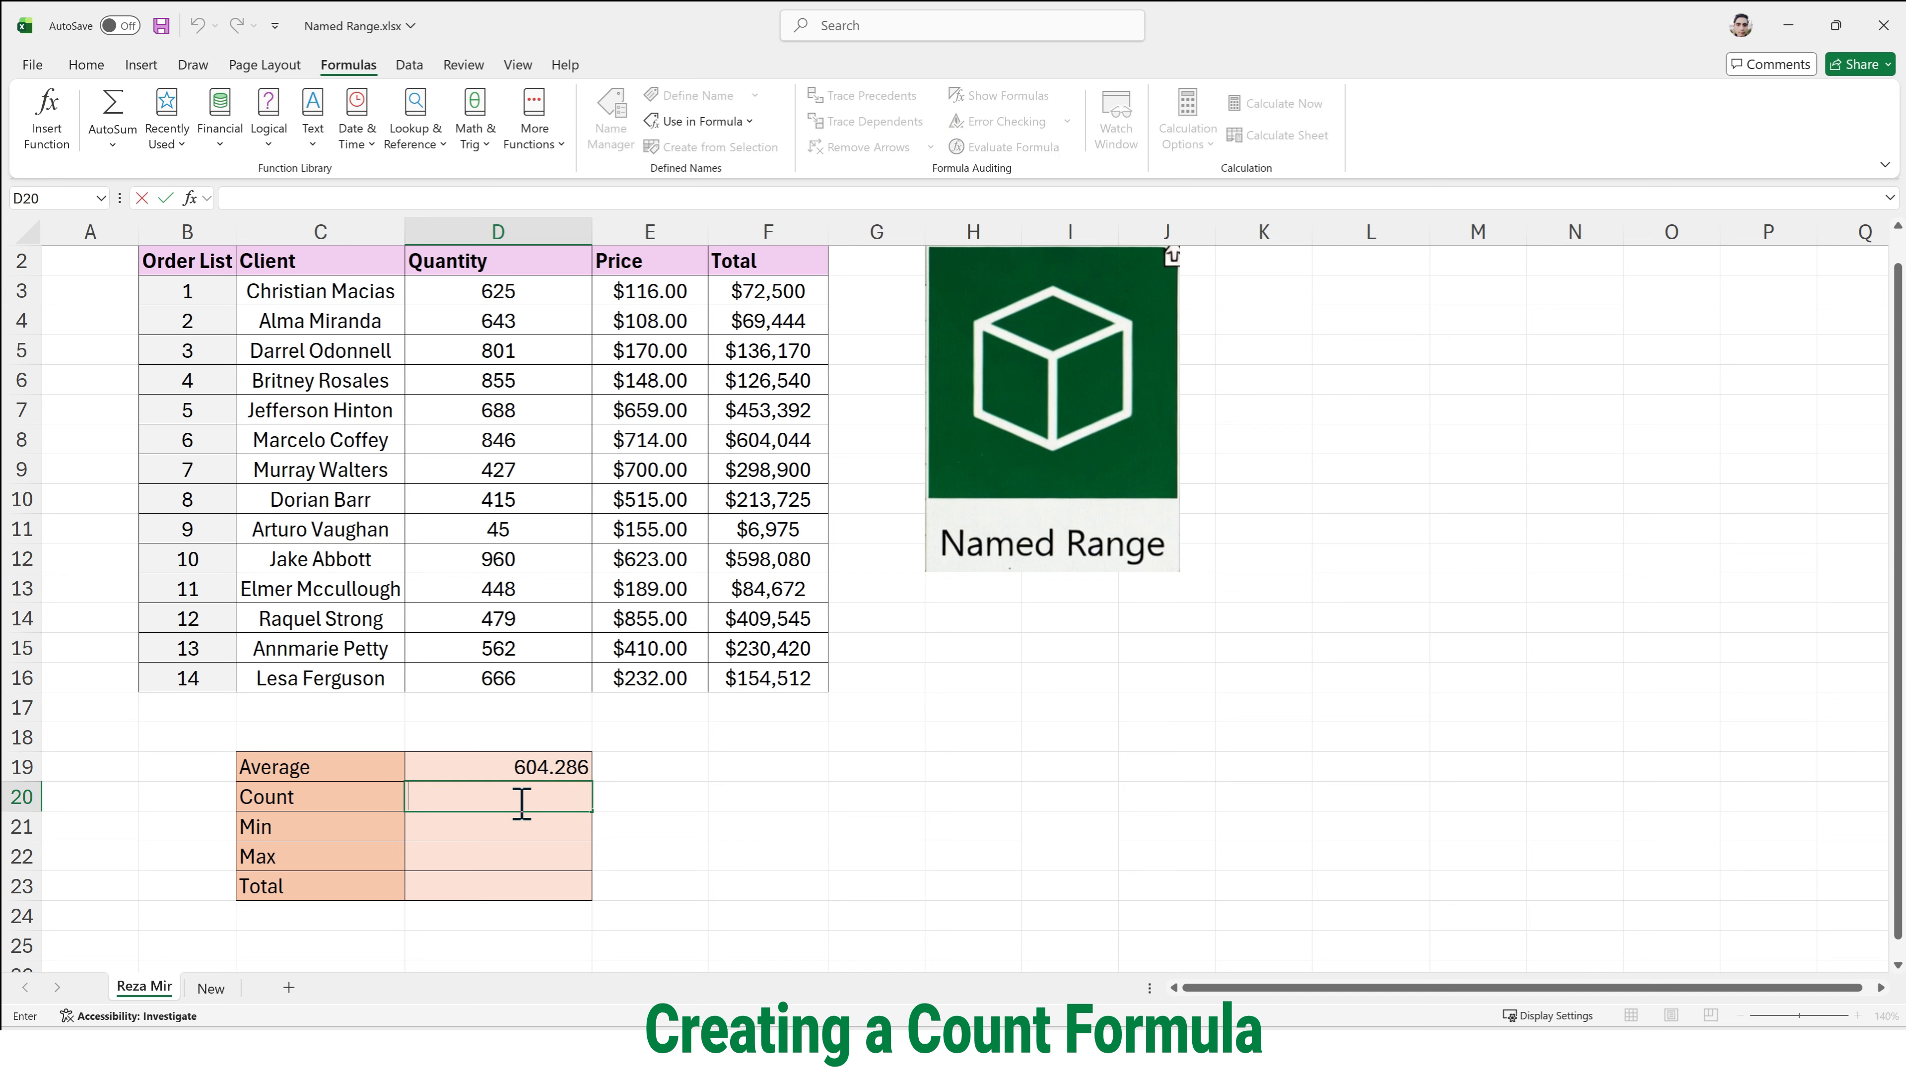
pyautogui.write('=Co')
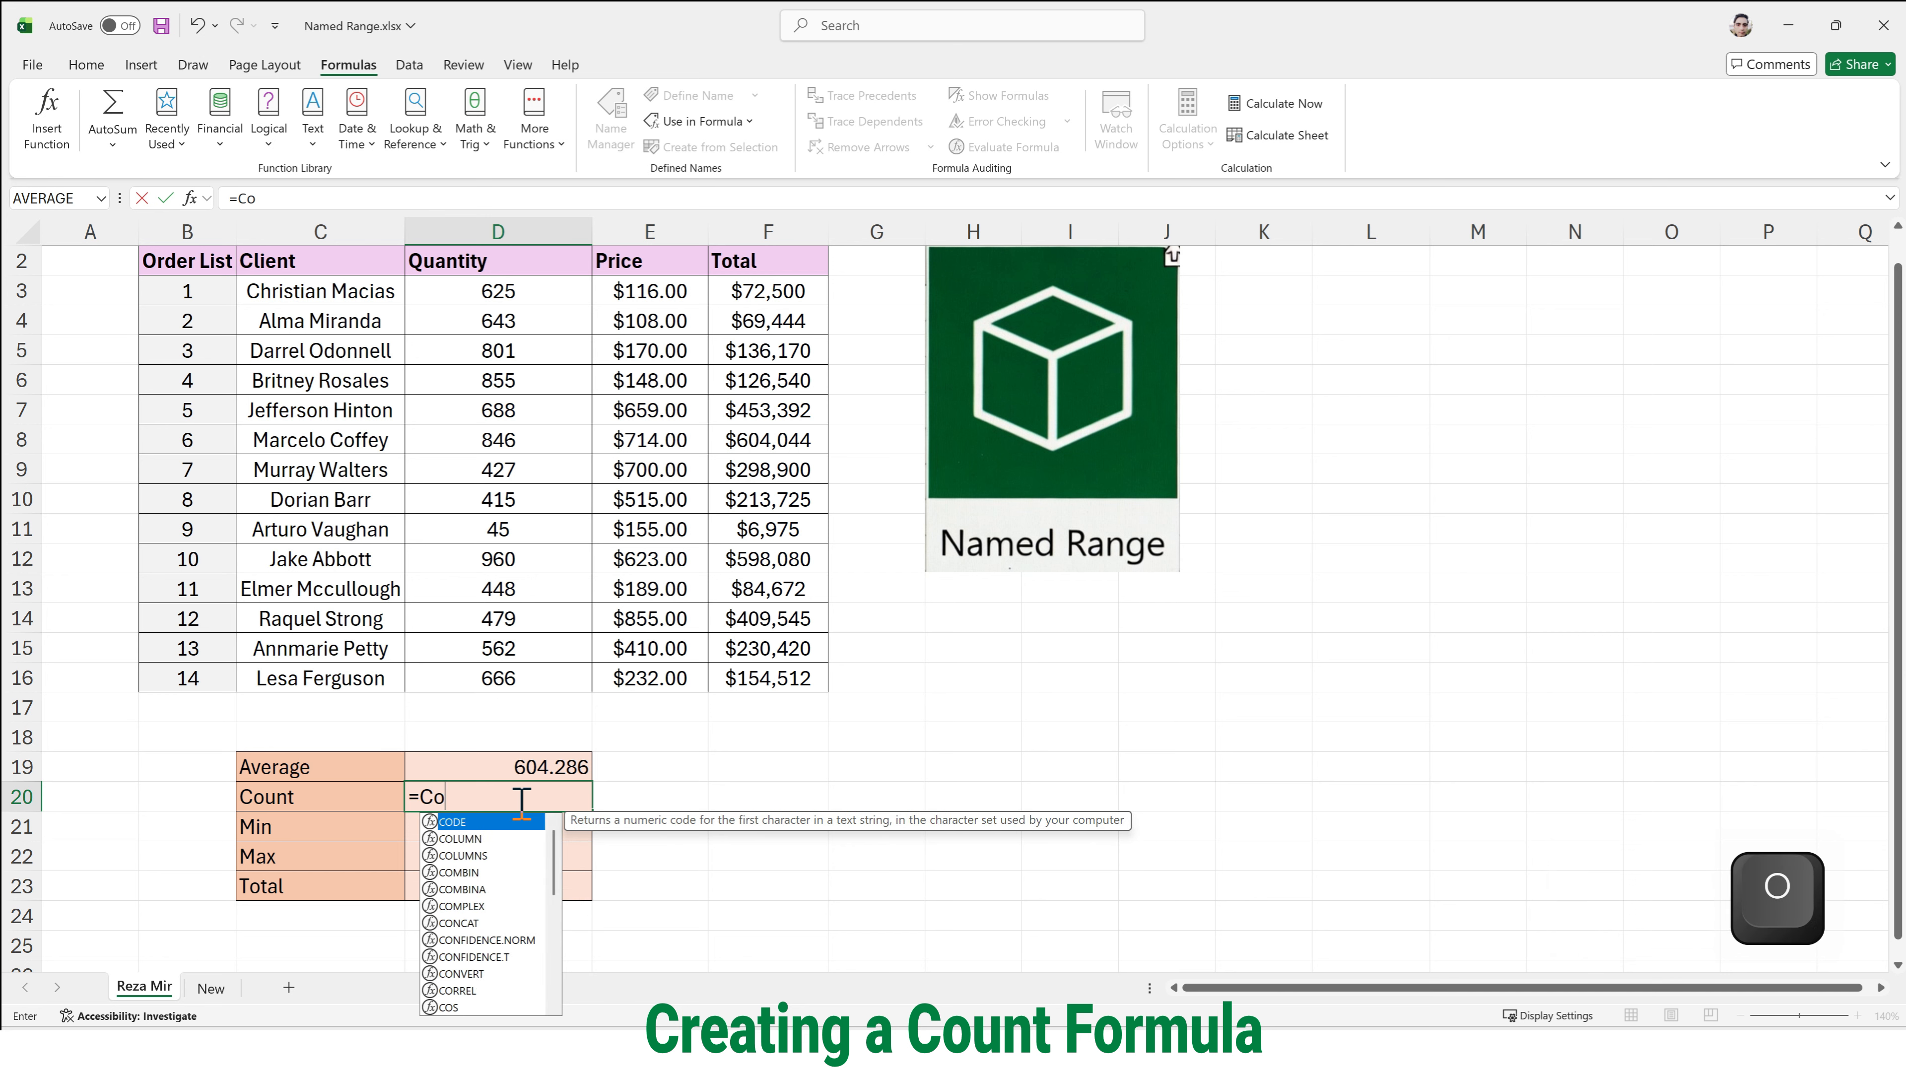
pyautogui.write('u')
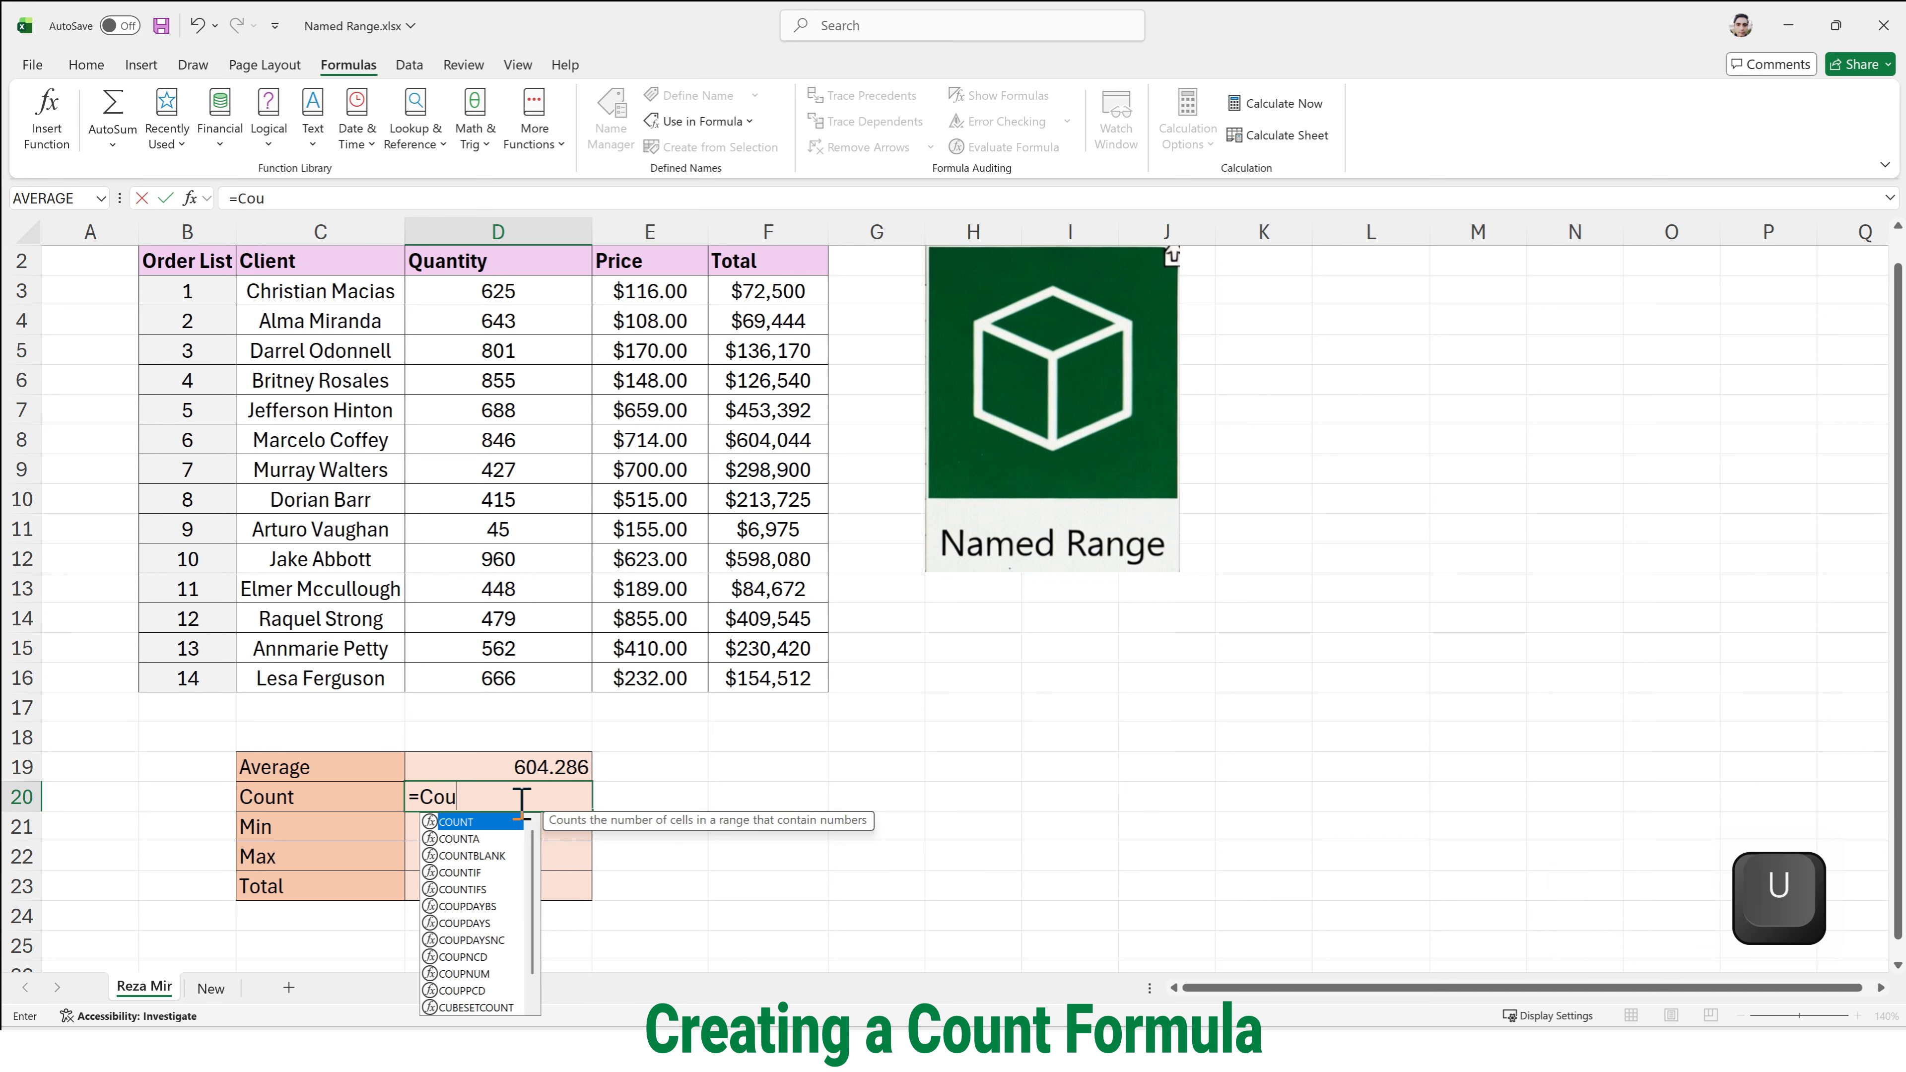
pyautogui.press('Tab')
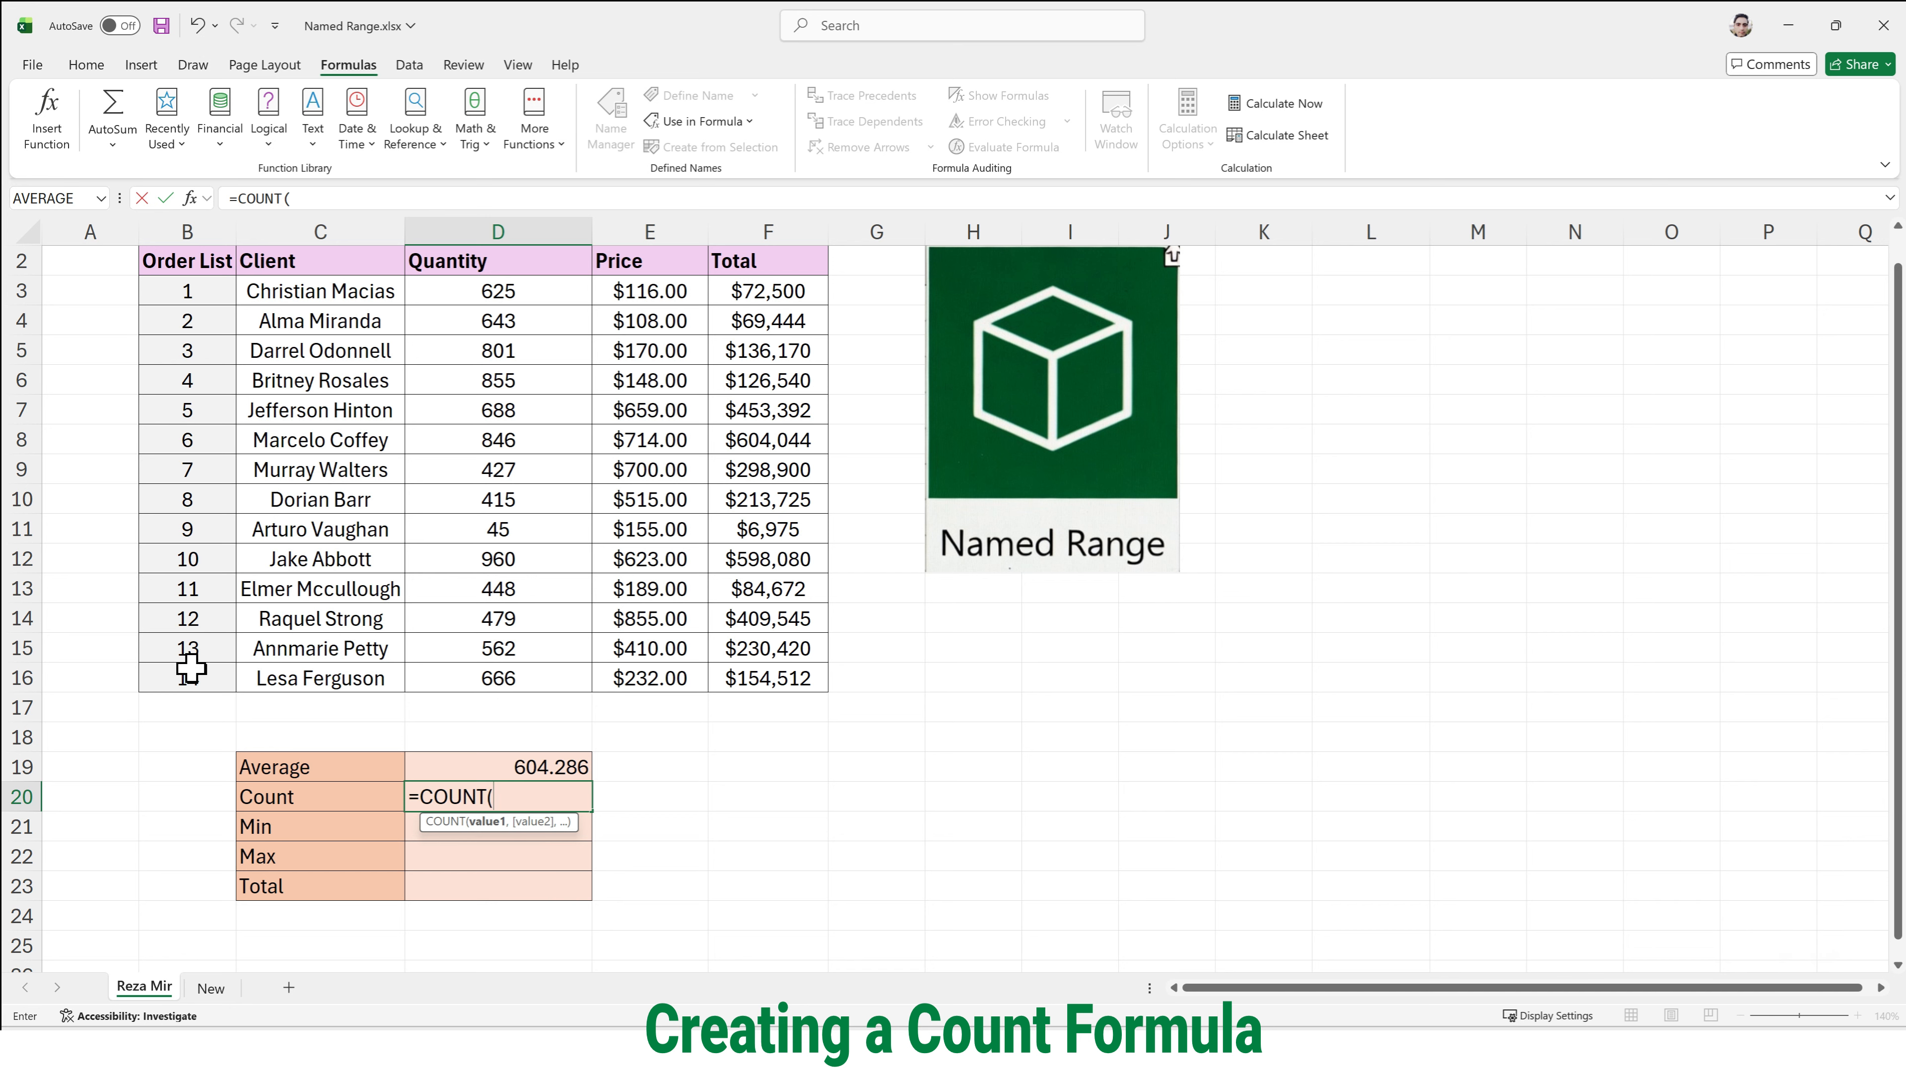
pyautogui.write('Or')
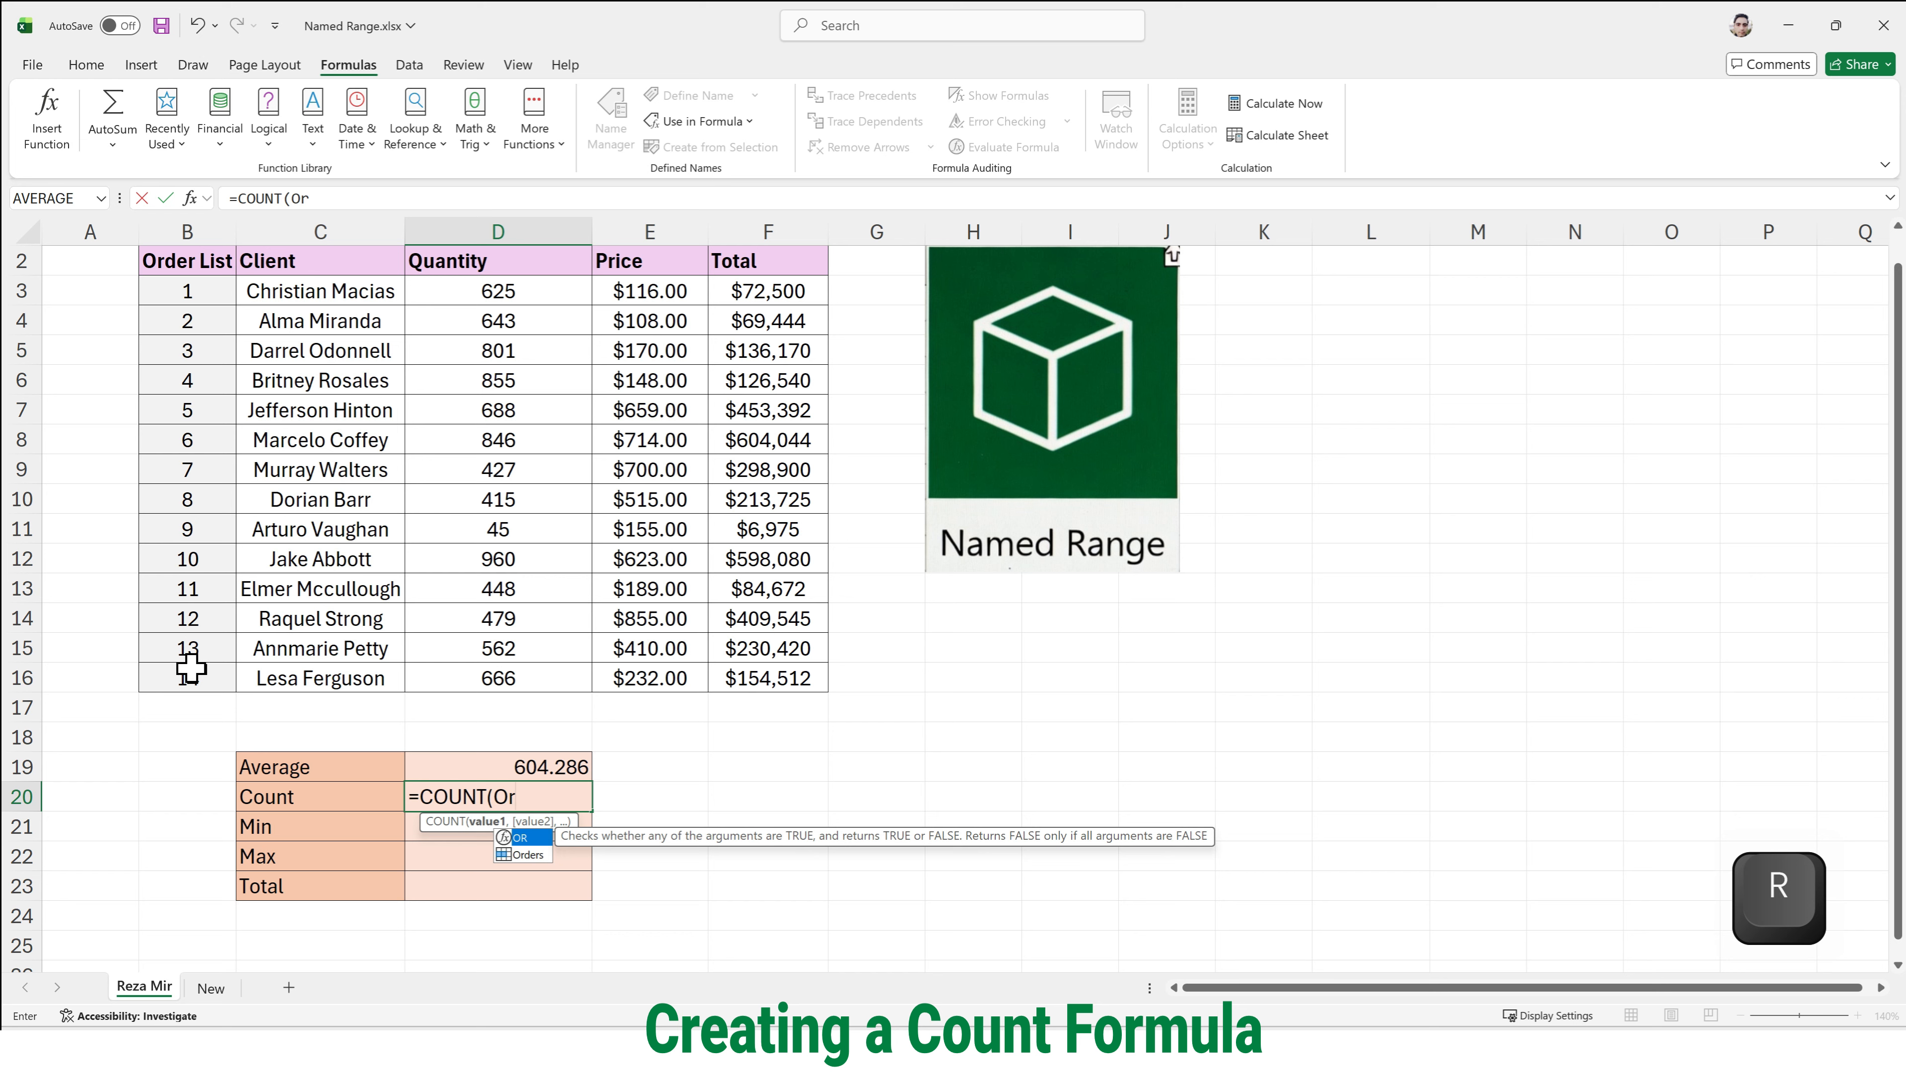
pyautogui.press('Down')
pyautogui.press('Tab')
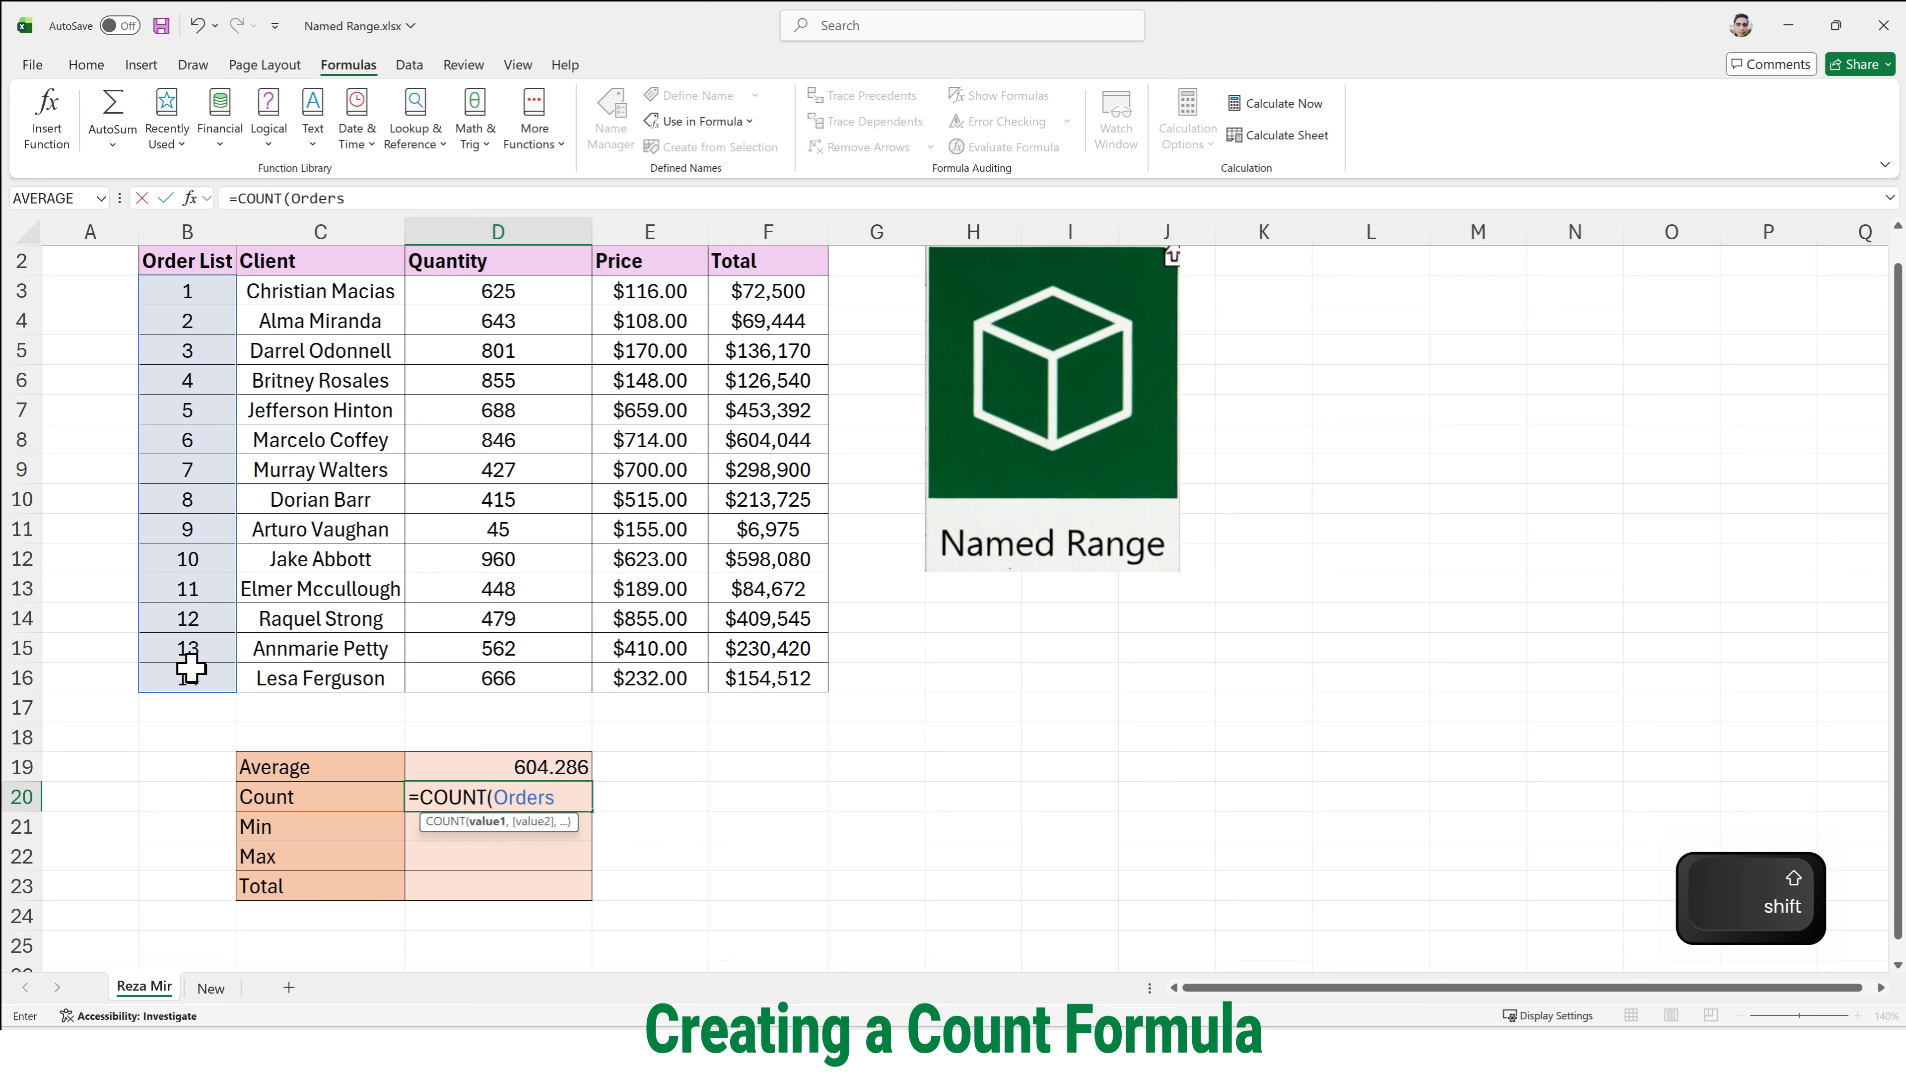
pyautogui.write(')')
pyautogui.press('Return')
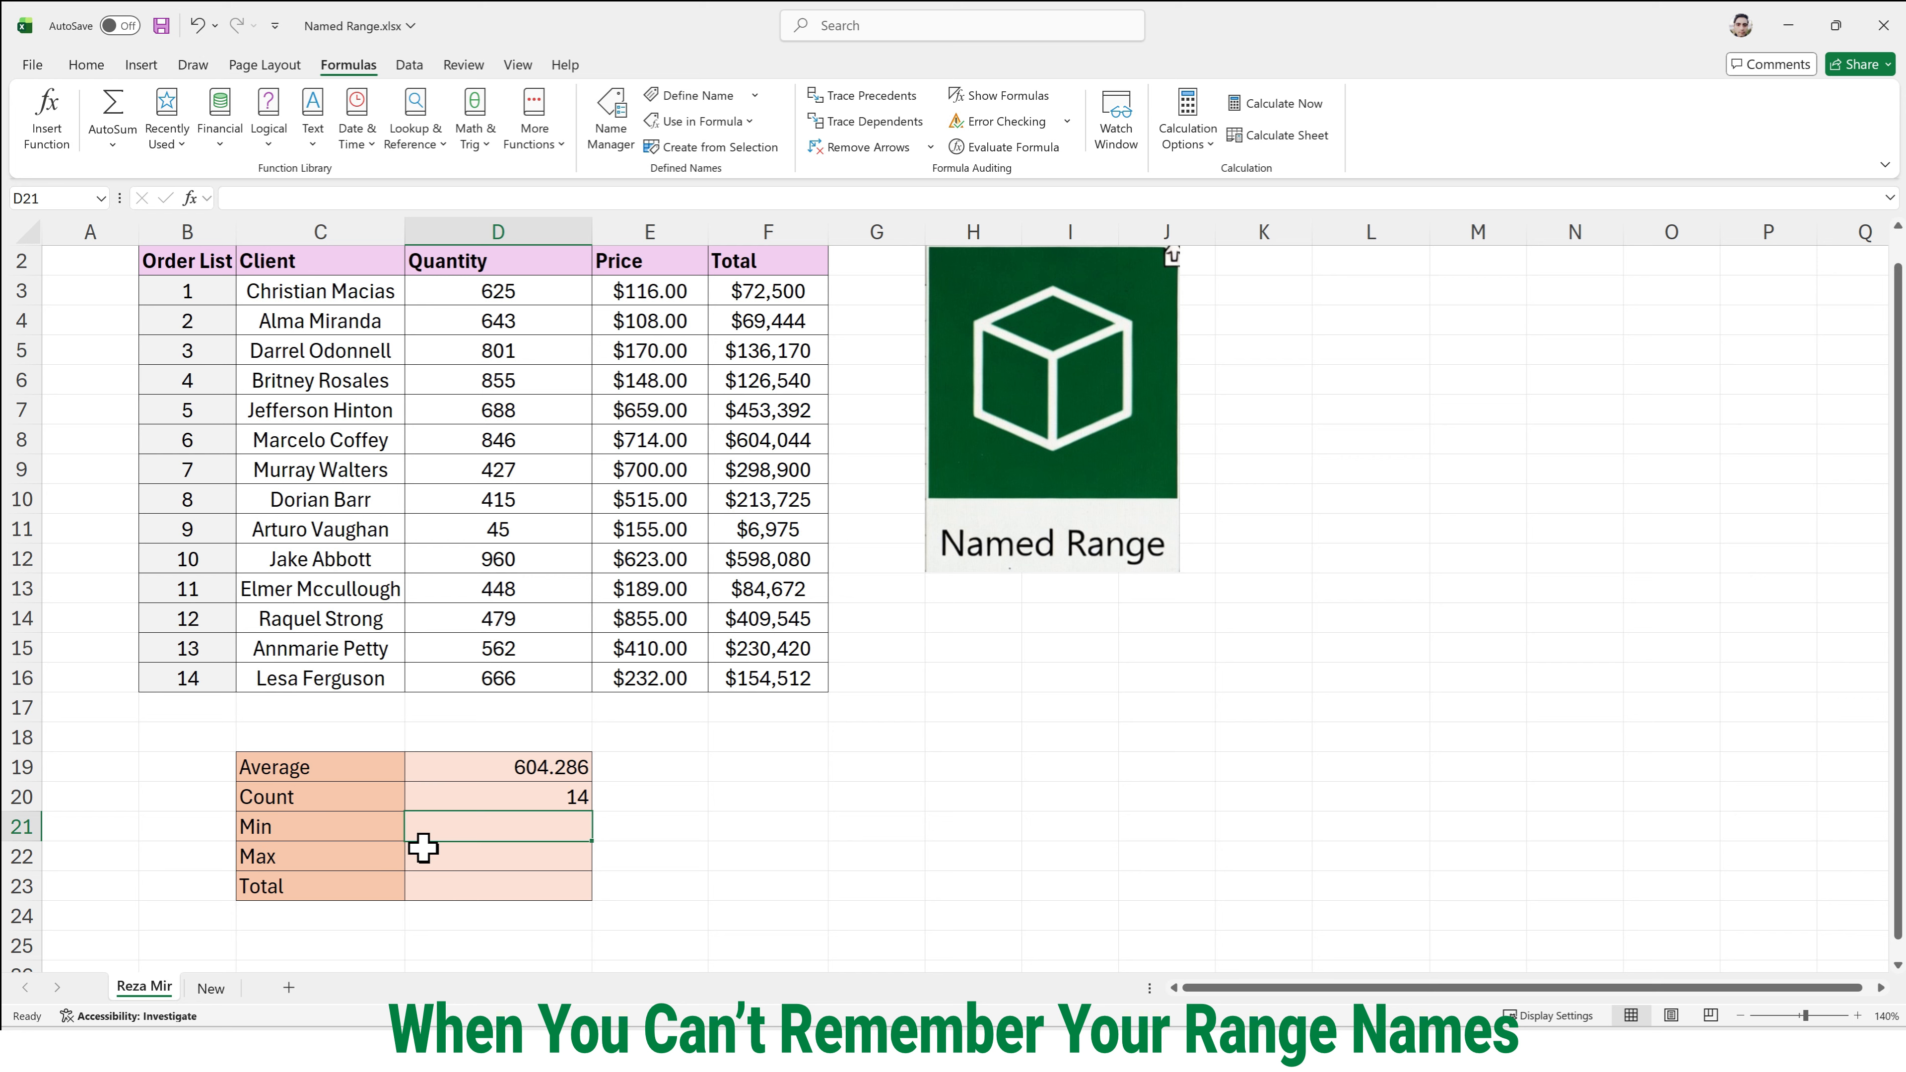
pyautogui.click(471, 806)
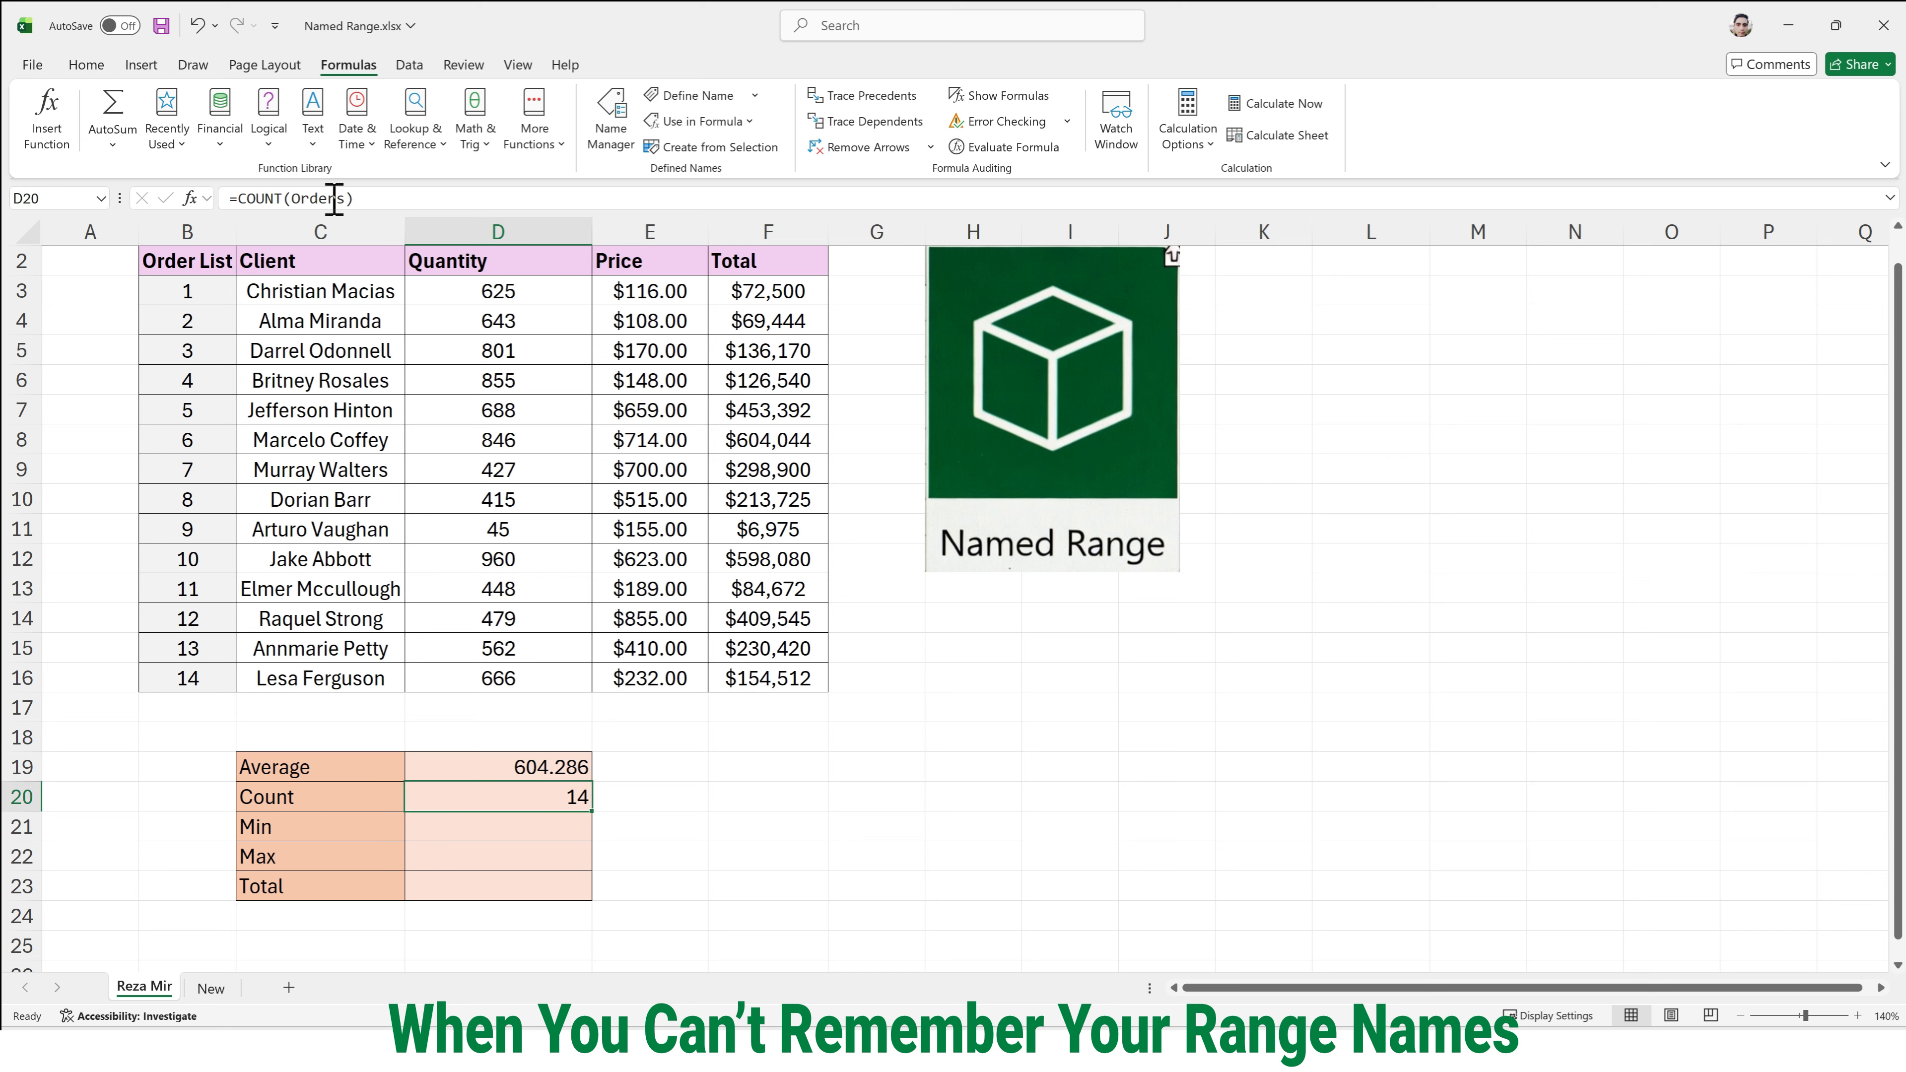
# - Enter =MIN(Total) in D21 beside Min, picking the range Total from the Paste Name list
pyautogui.doubleClick(539, 832)
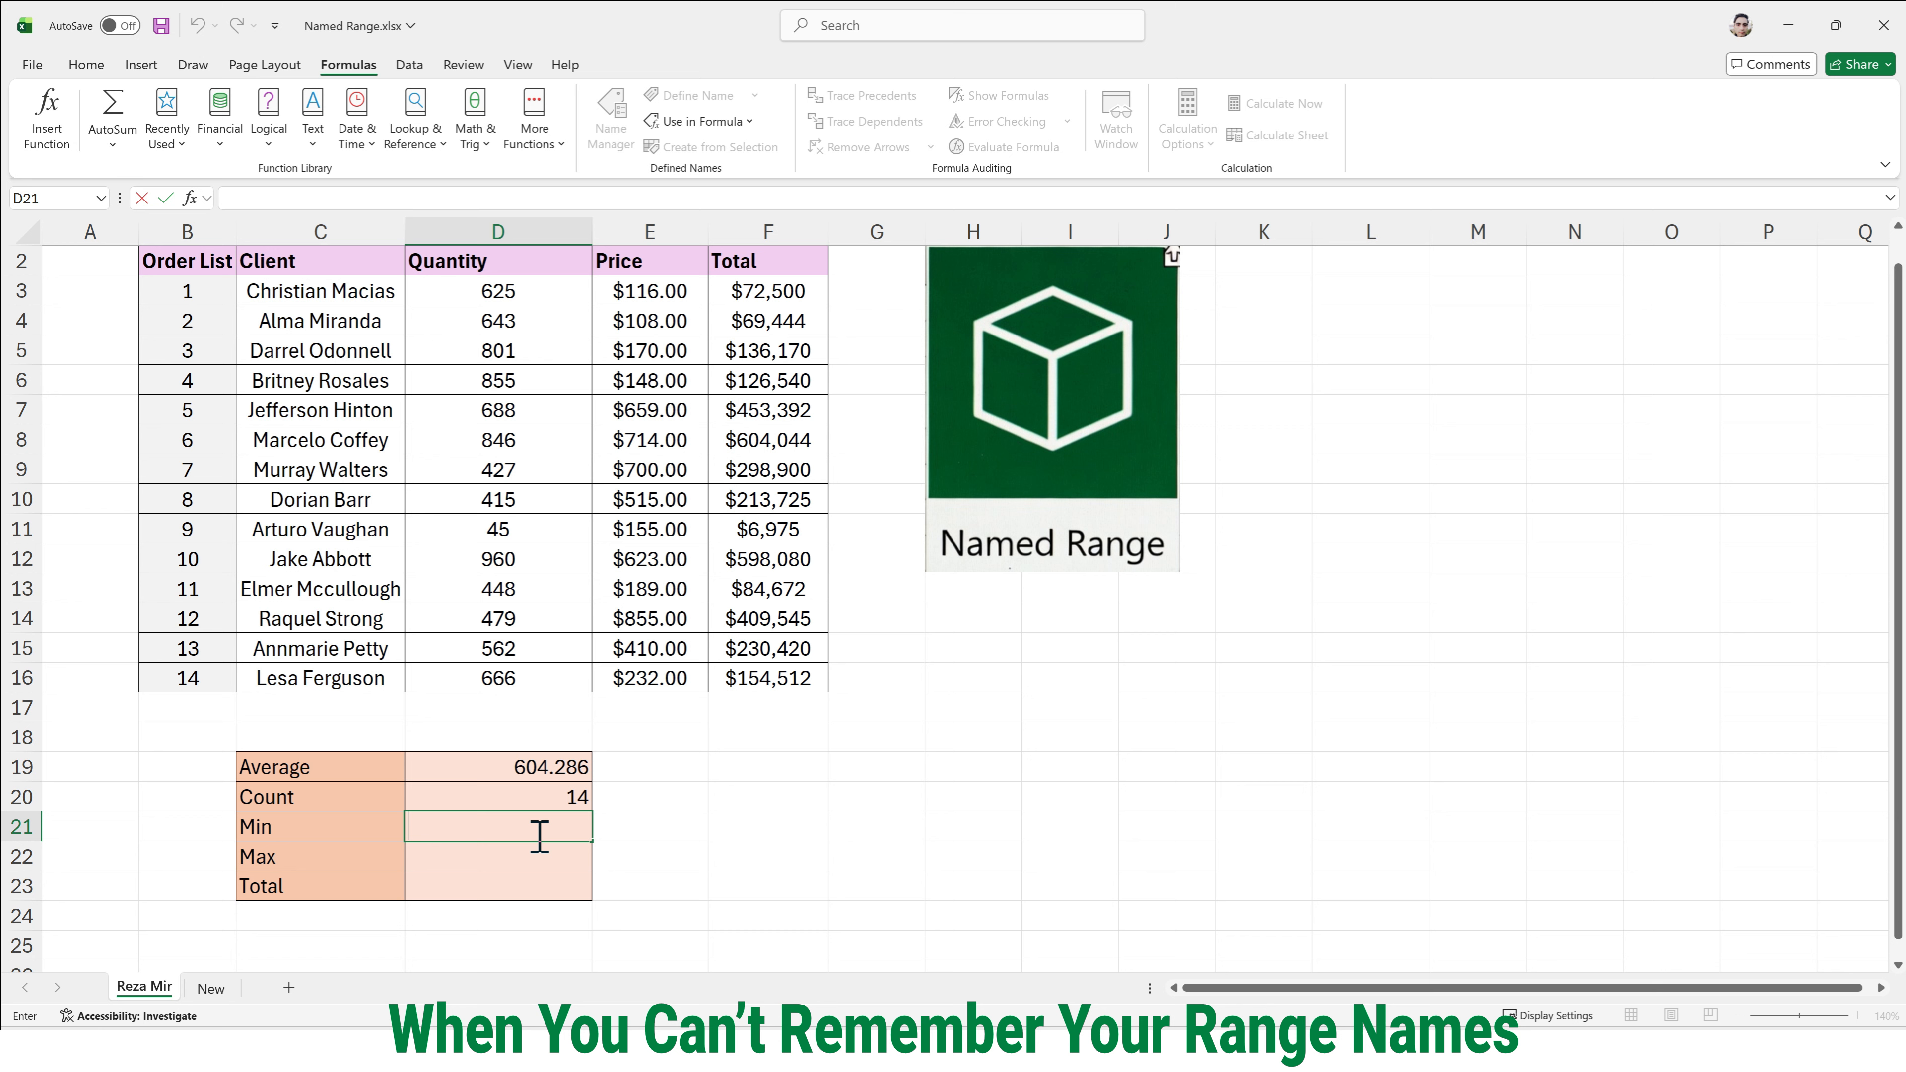
pyautogui.write('=')
pyautogui.write('Mi')
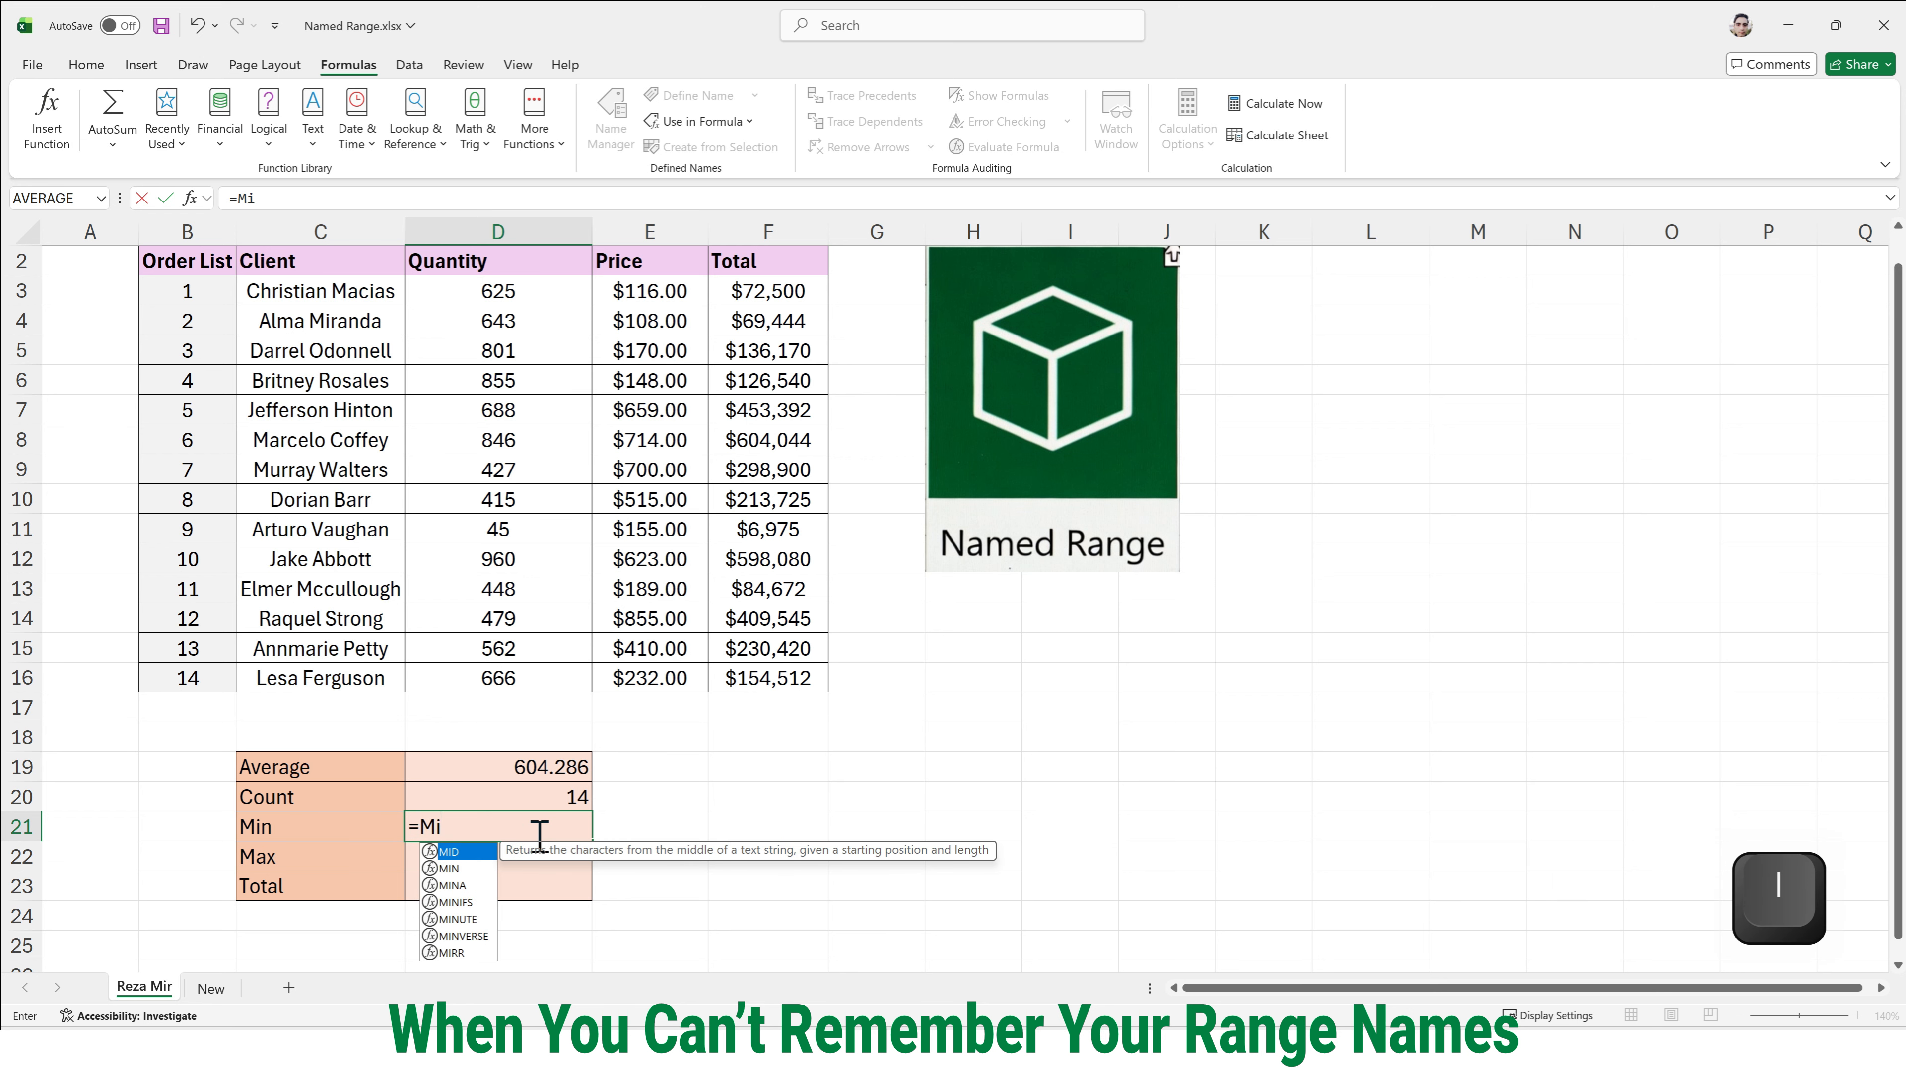
pyautogui.write('n')
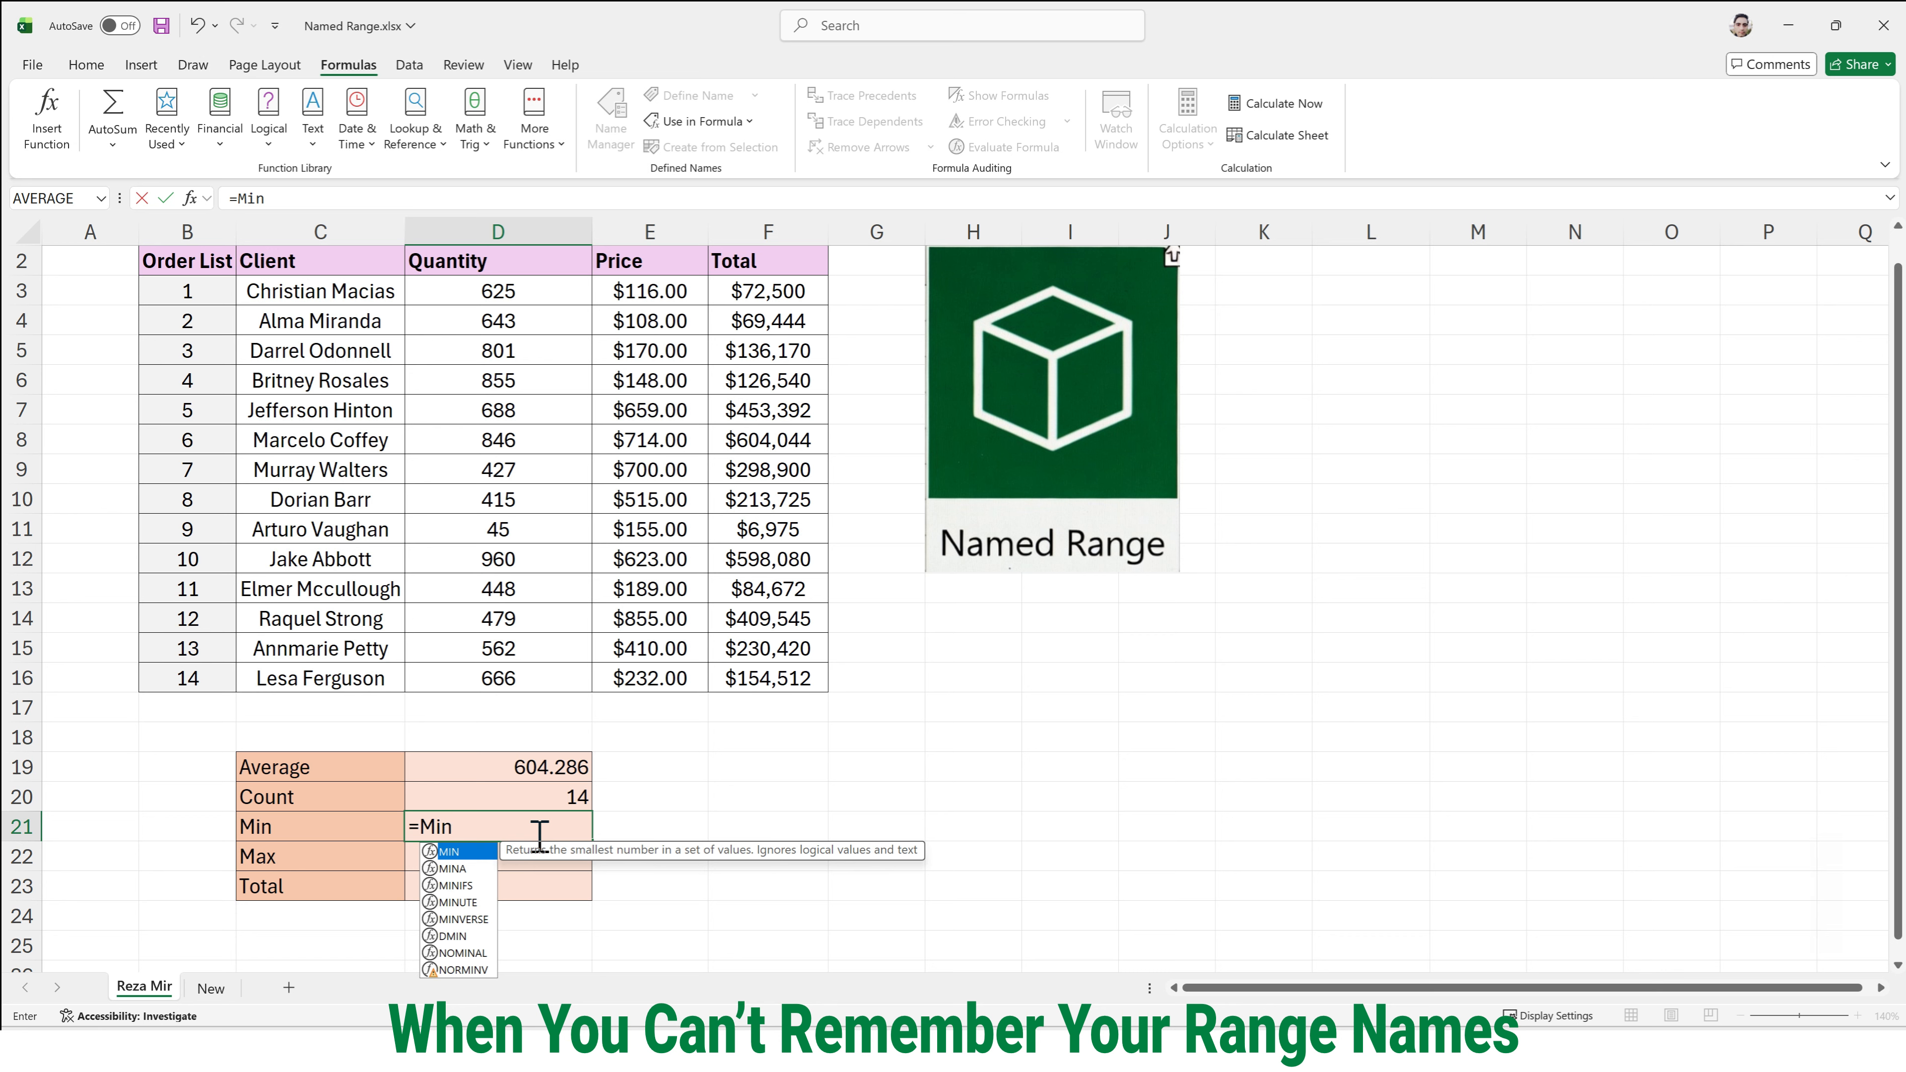
pyautogui.press('Tab')
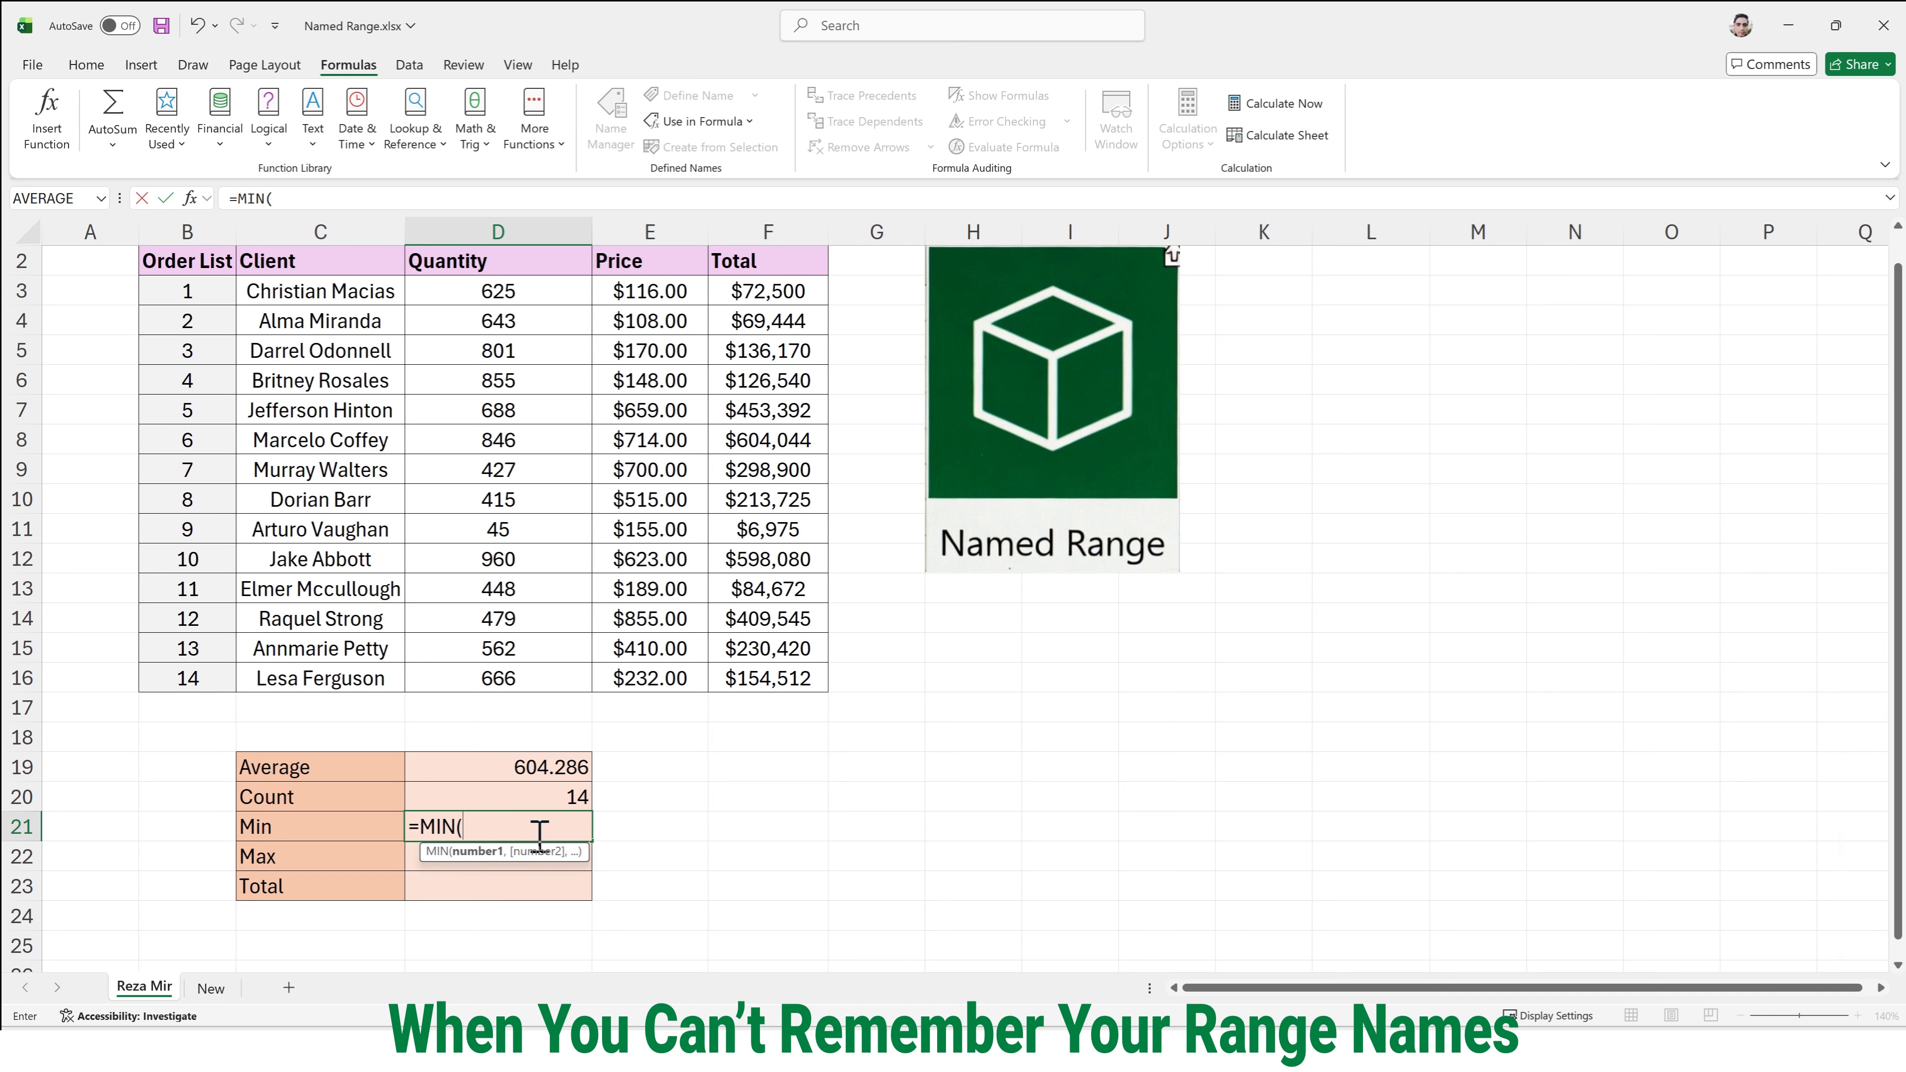
pyautogui.press('F3')
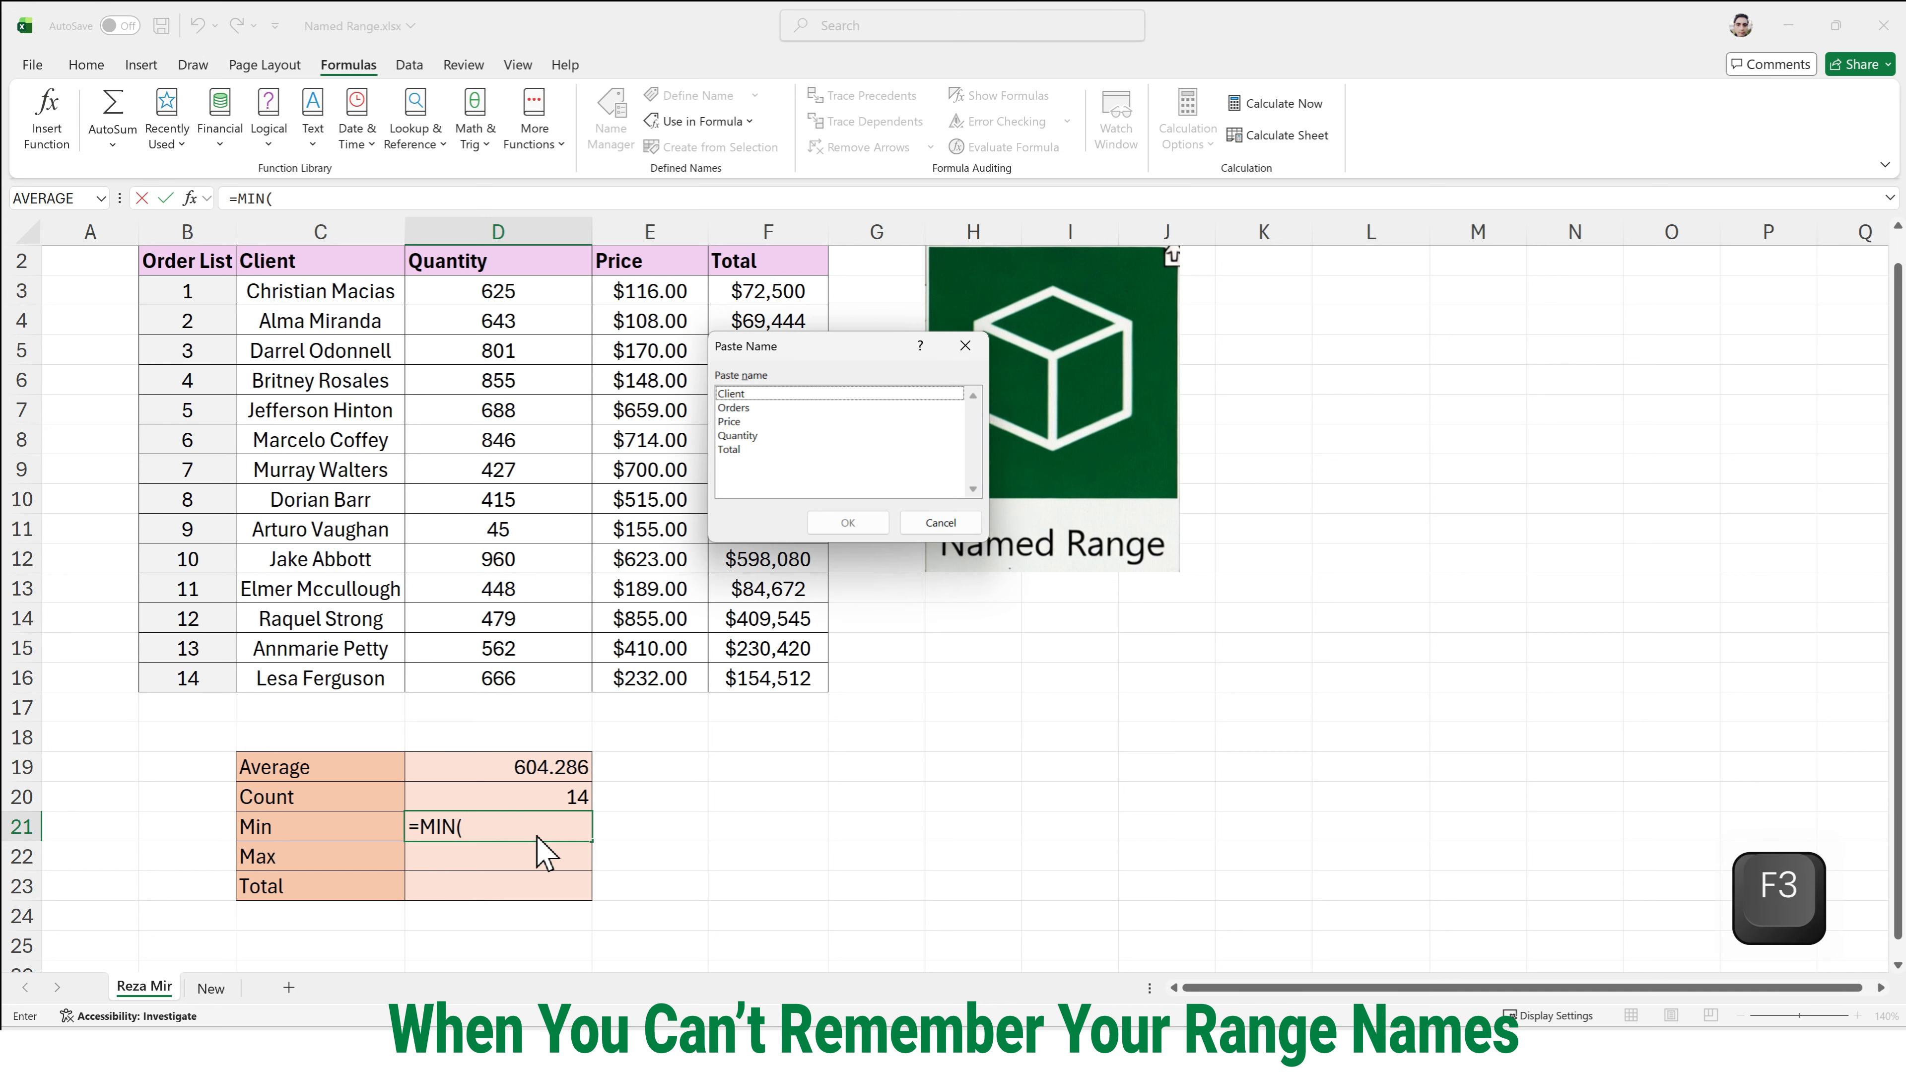
pyautogui.click(739, 449)
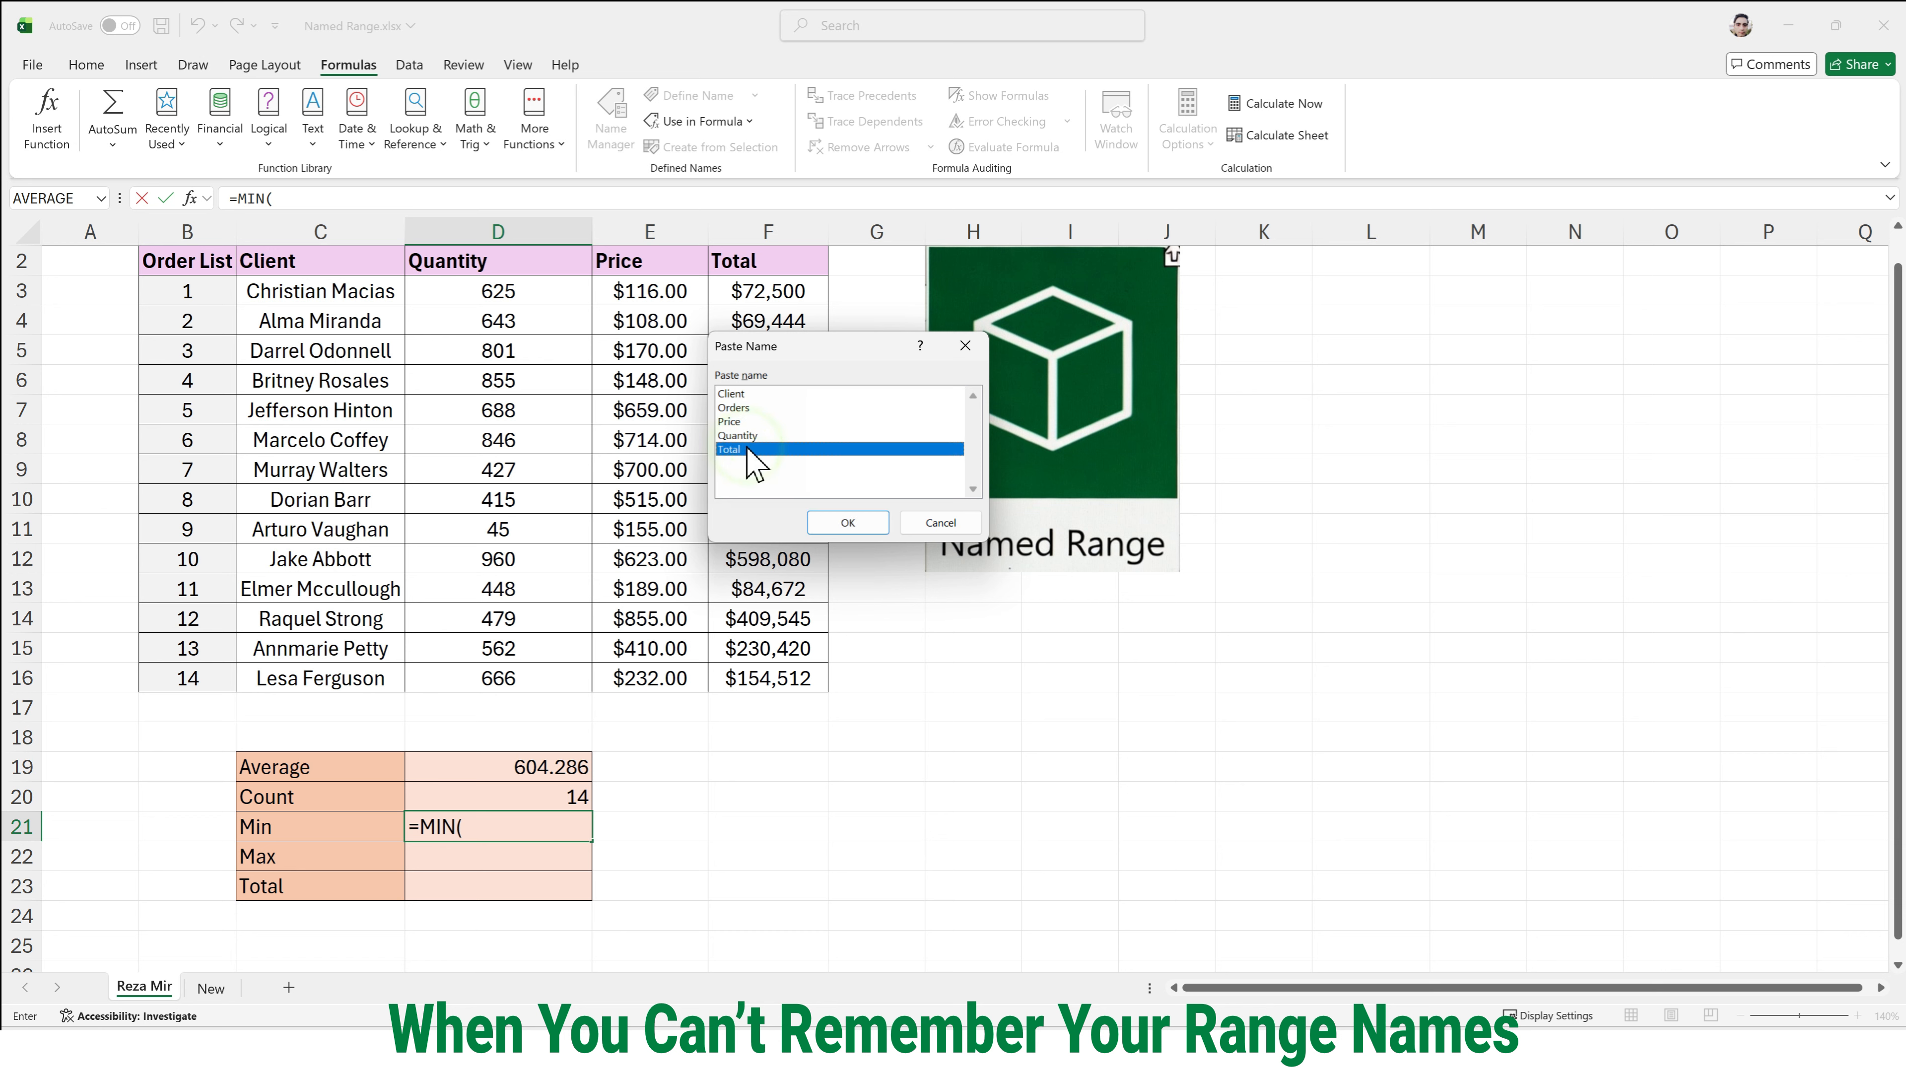
pyautogui.click(852, 526)
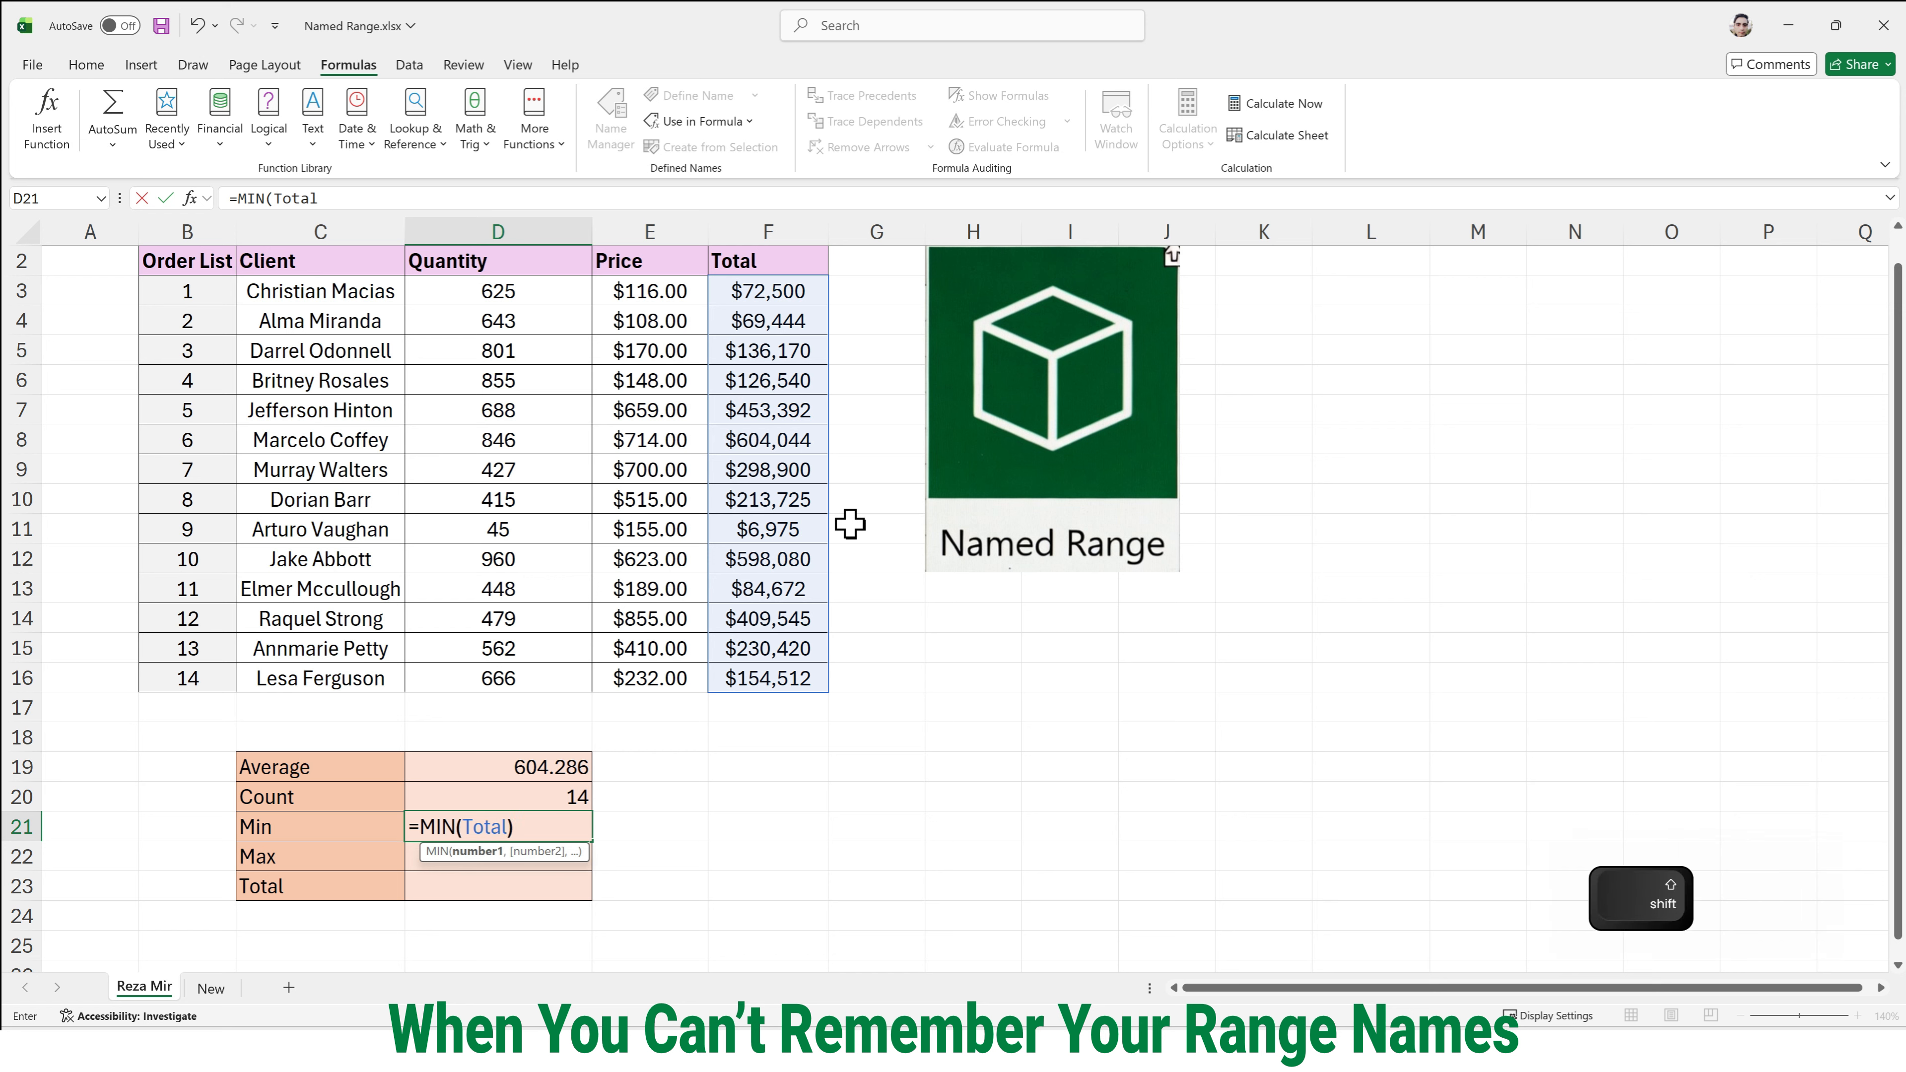
pyautogui.write(')')
pyautogui.press('Return')
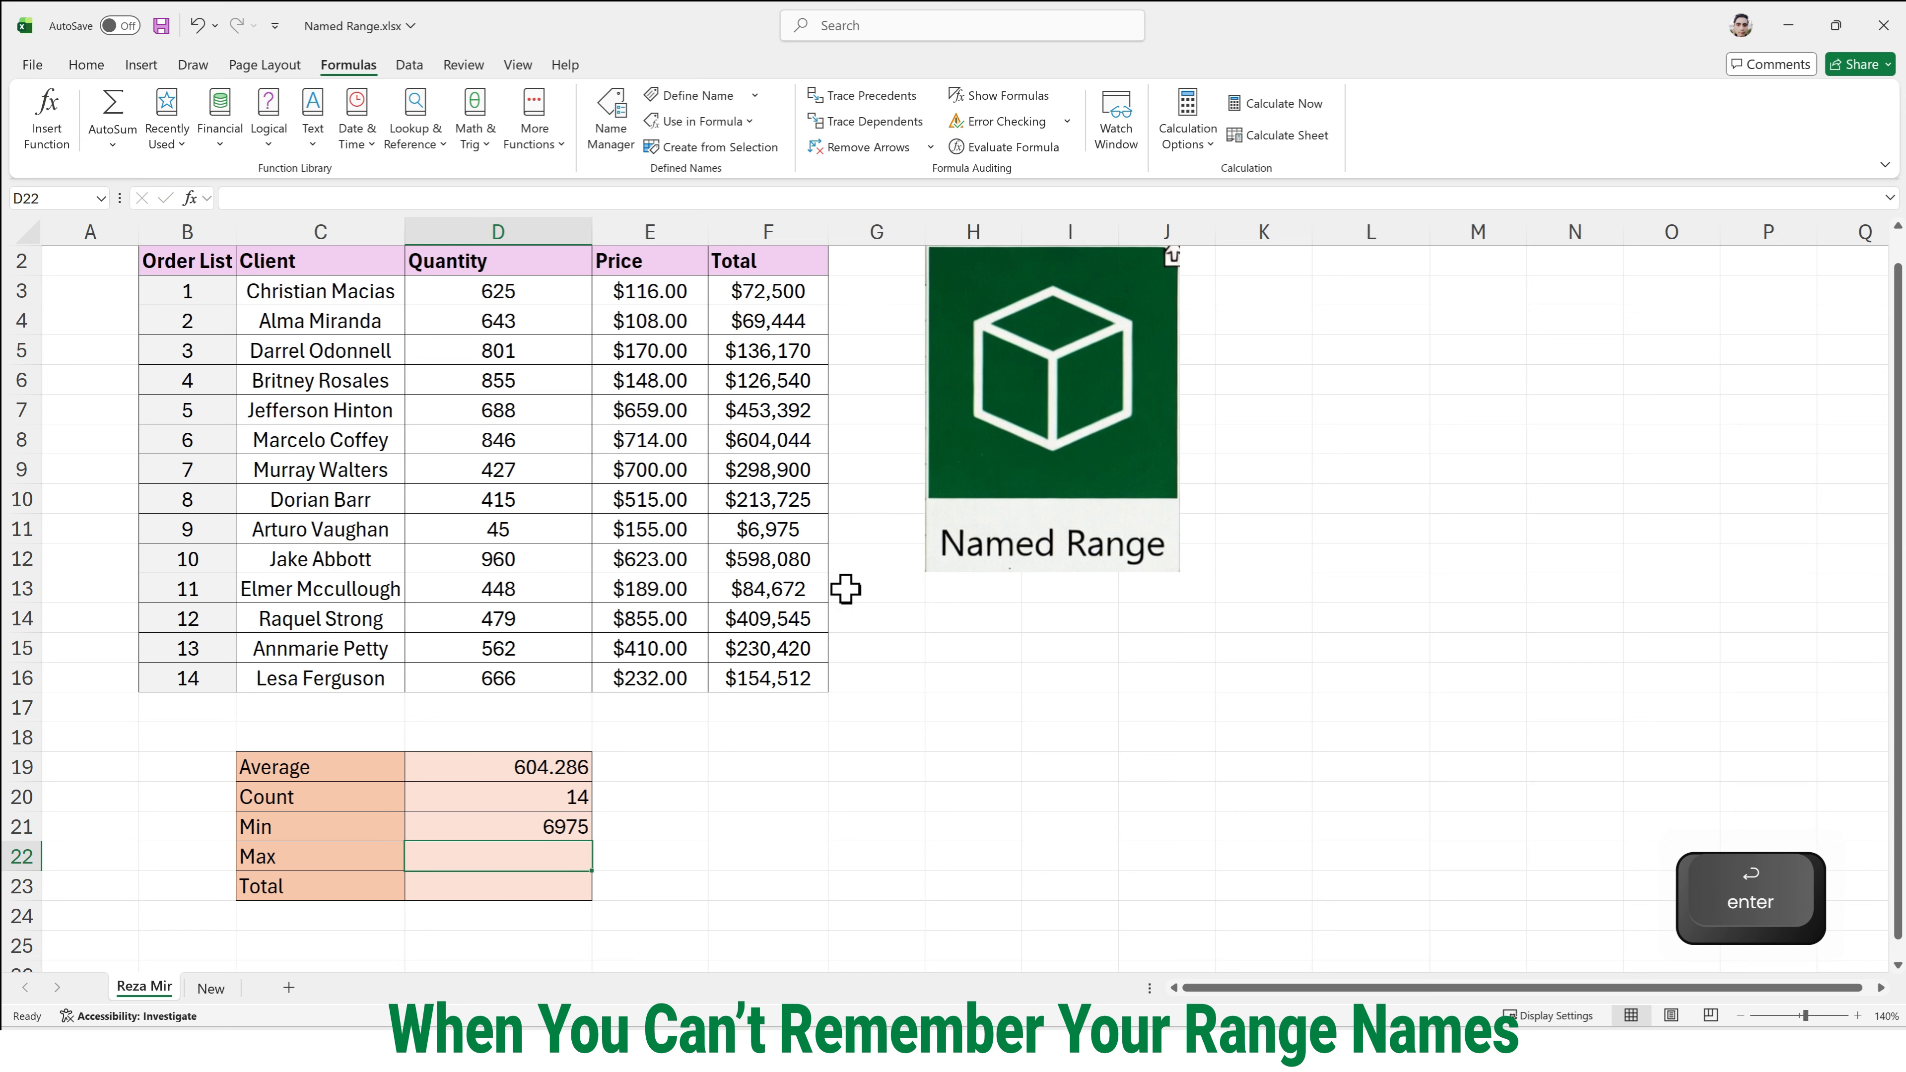
# - Enter =MAX(Total) in D22 beside Max, inserting the range Total from the Paste Name list
pyautogui.click(504, 861)
pyautogui.doubleClick(505, 861)
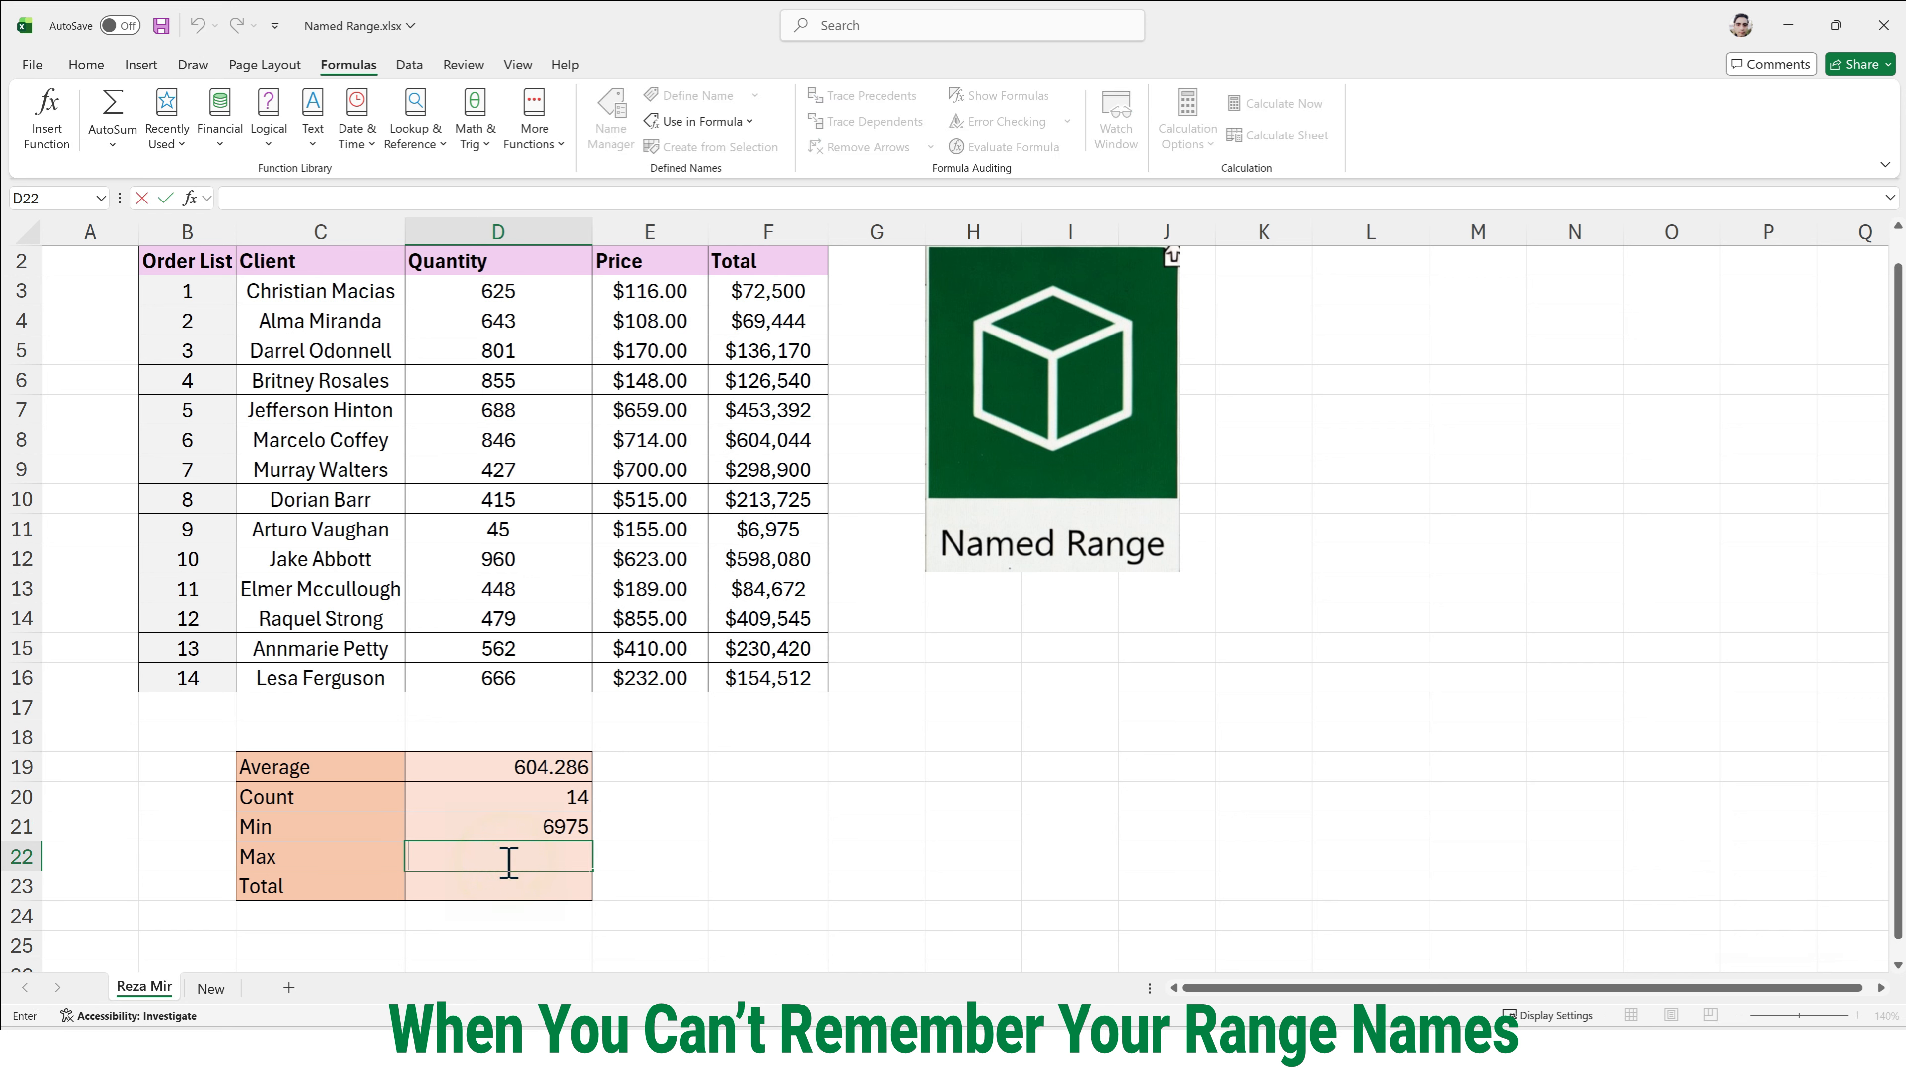
pyautogui.write('=max')
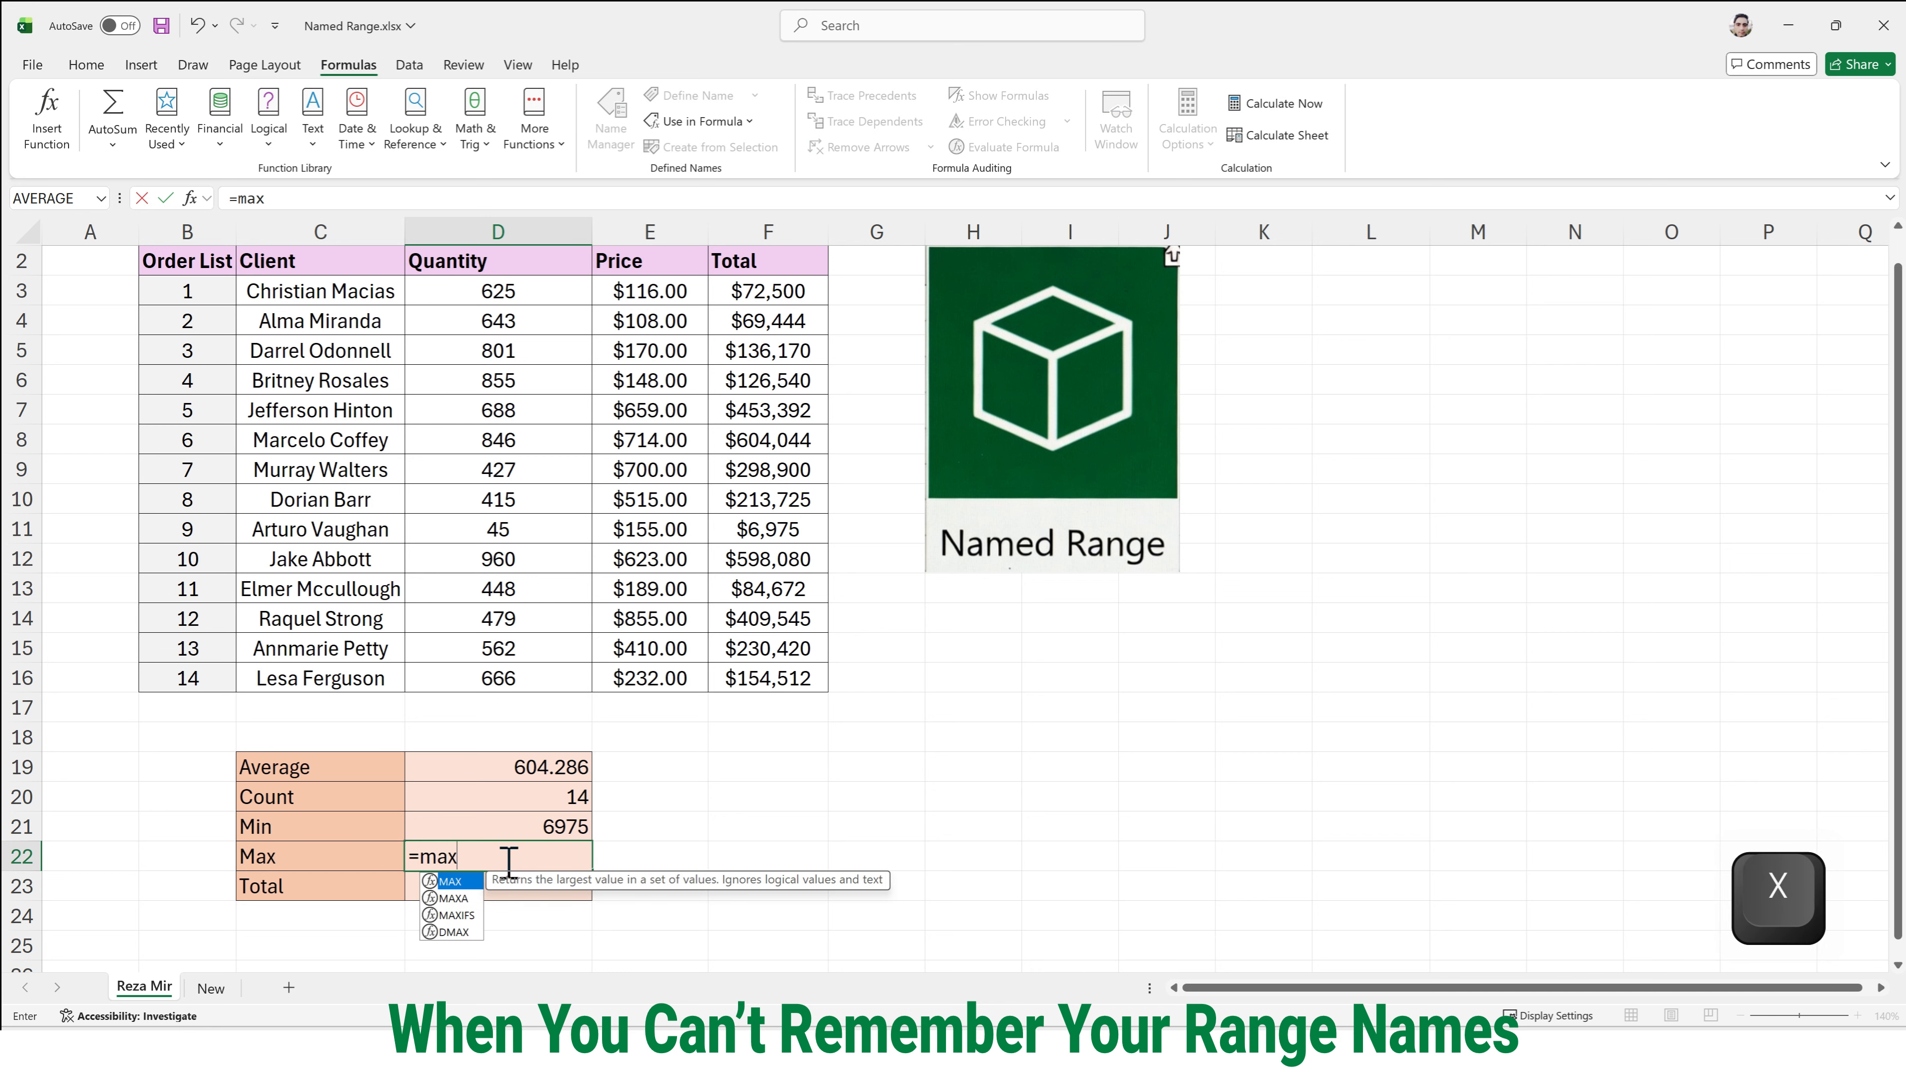
pyautogui.write('(')
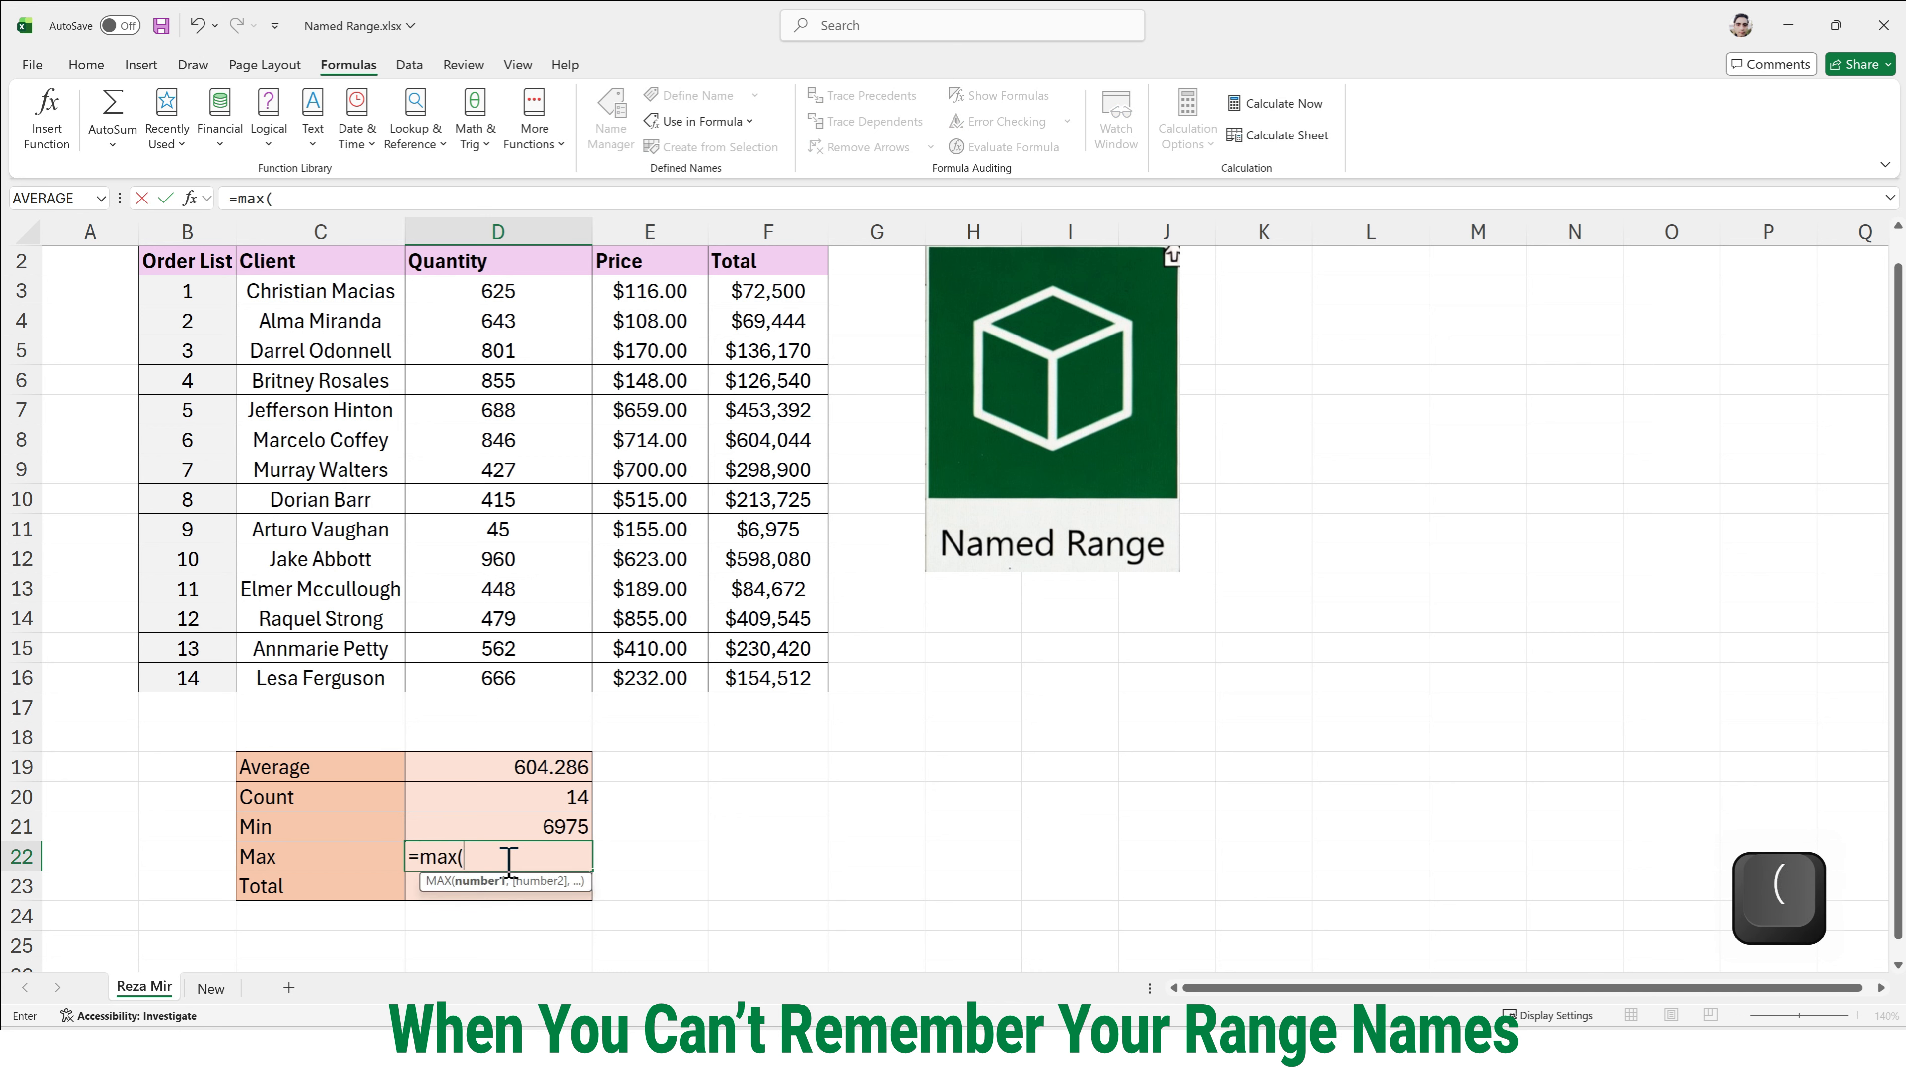
pyautogui.press('F3')
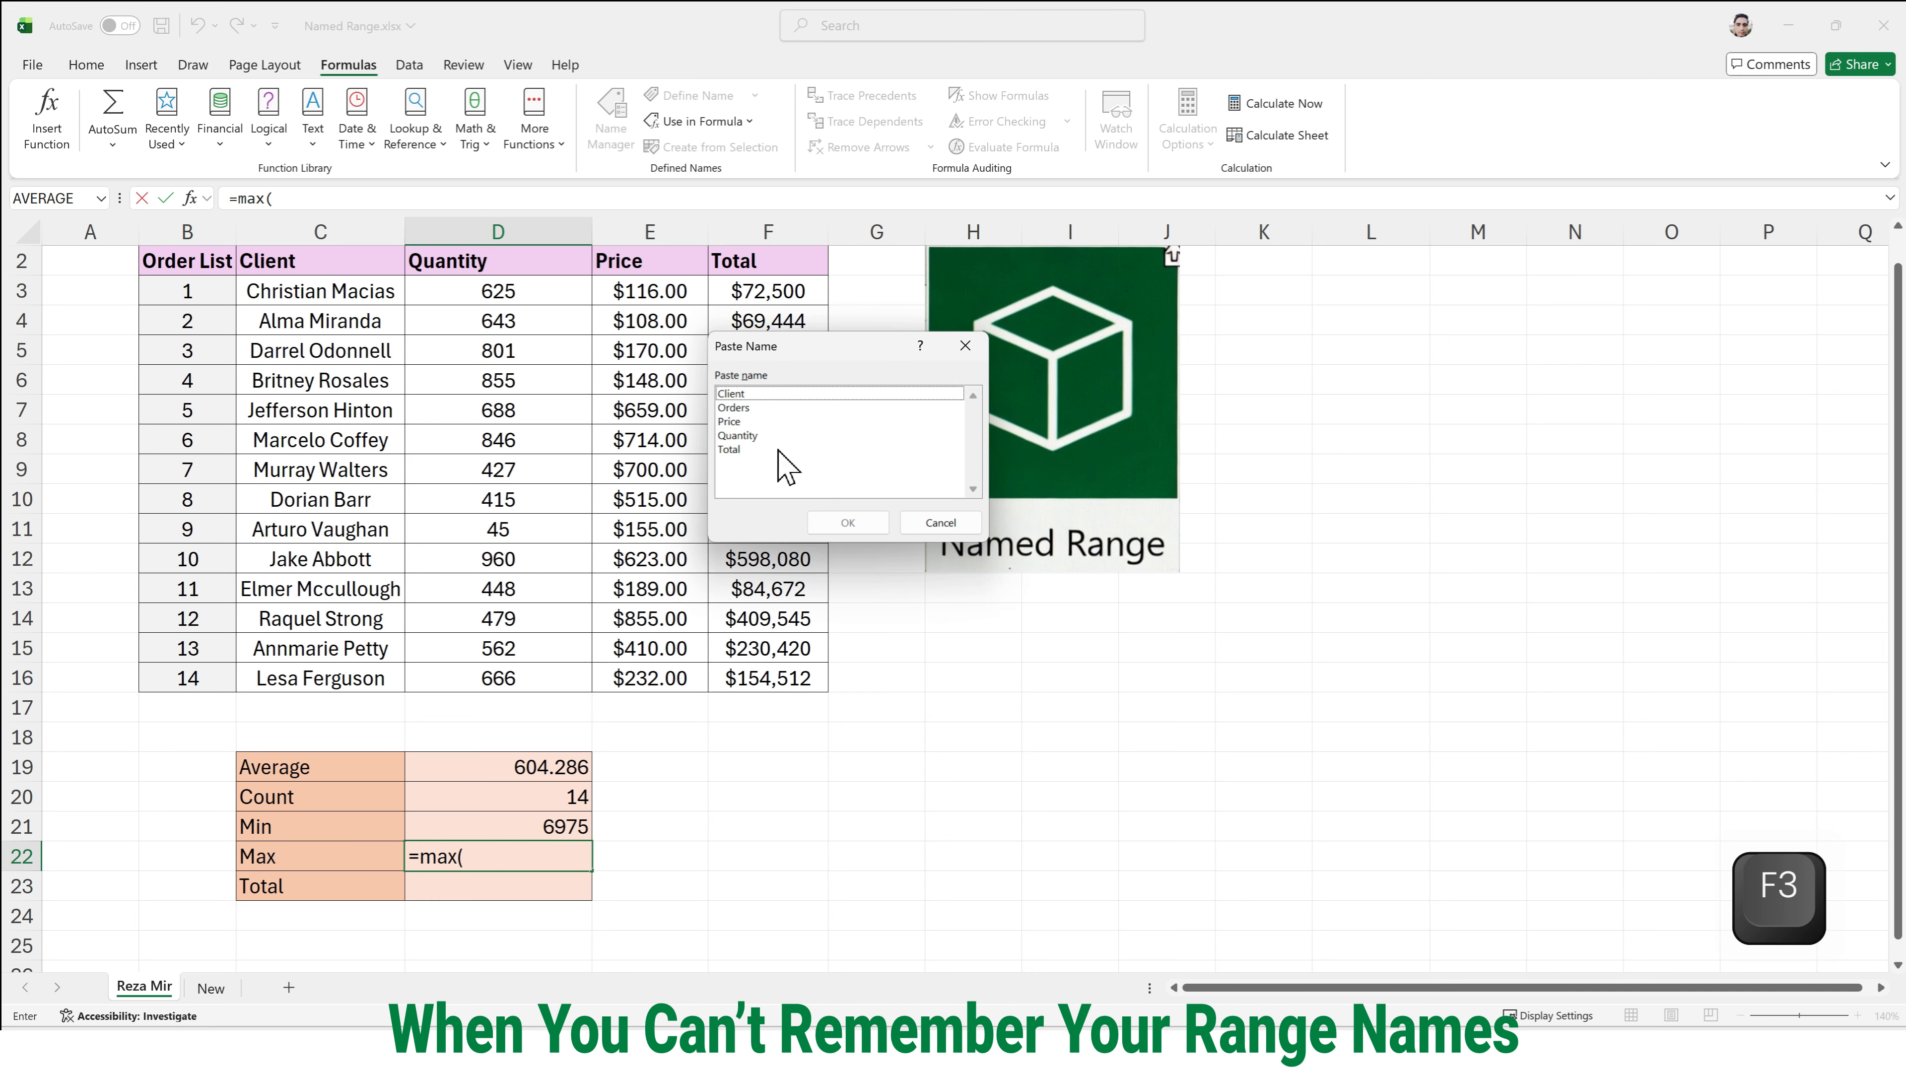
pyautogui.click(848, 523)
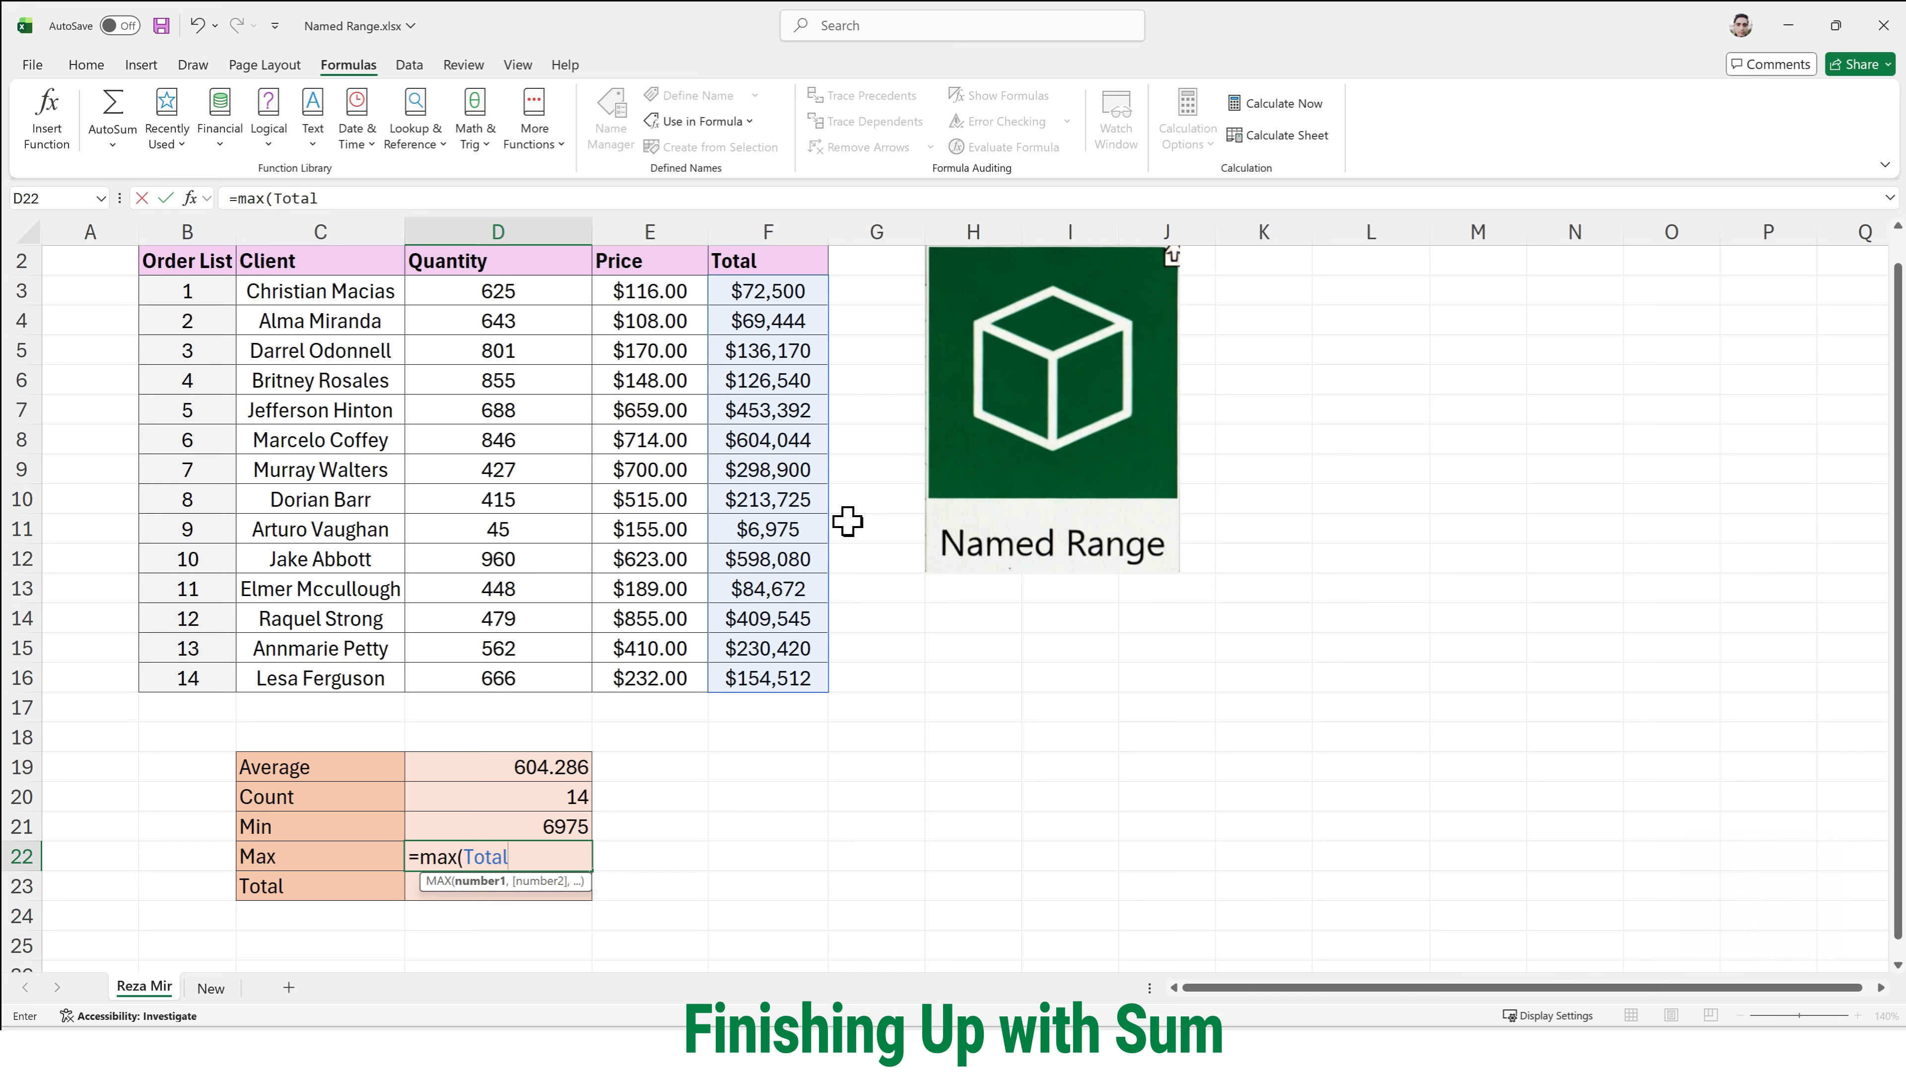
pyautogui.write(')')
pyautogui.press('Return')
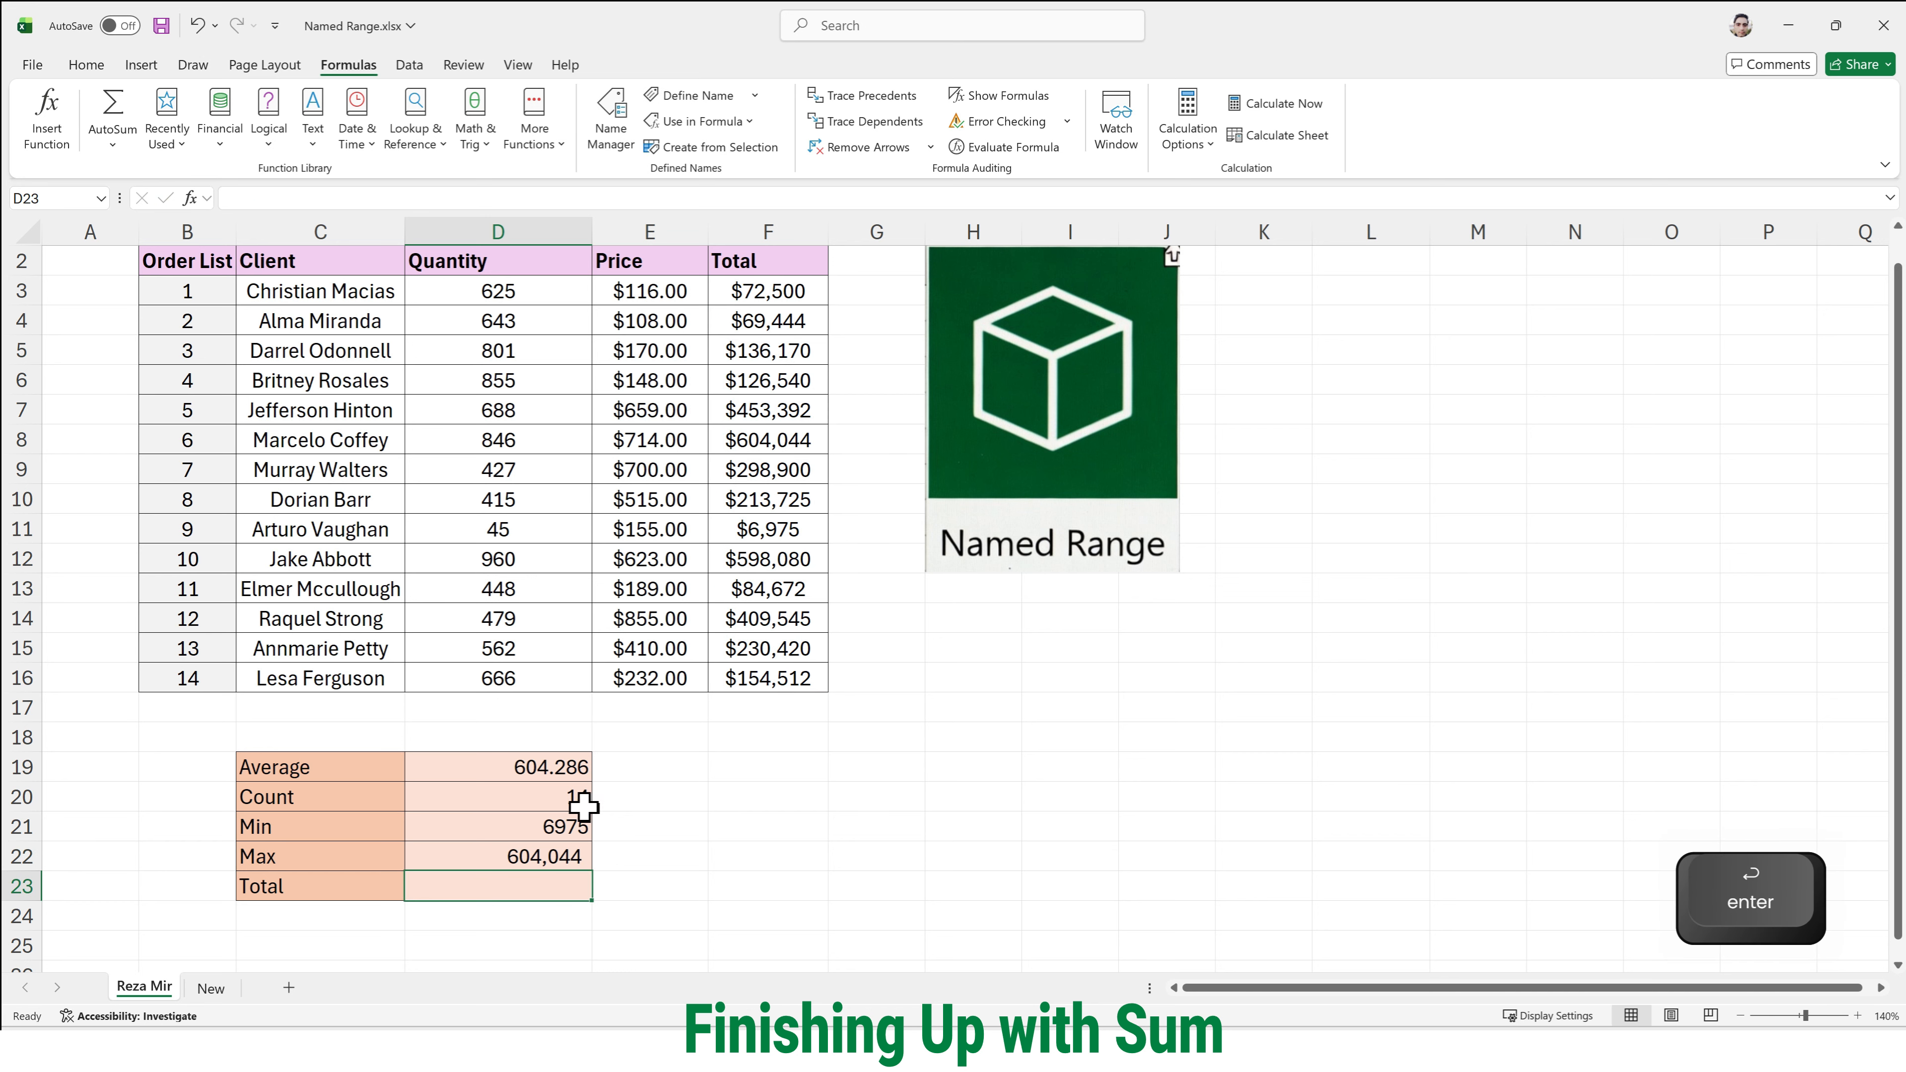
# - Enter =SUM(Total) in D23 beside Total to add up the named range Total
pyautogui.doubleClick(549, 892)
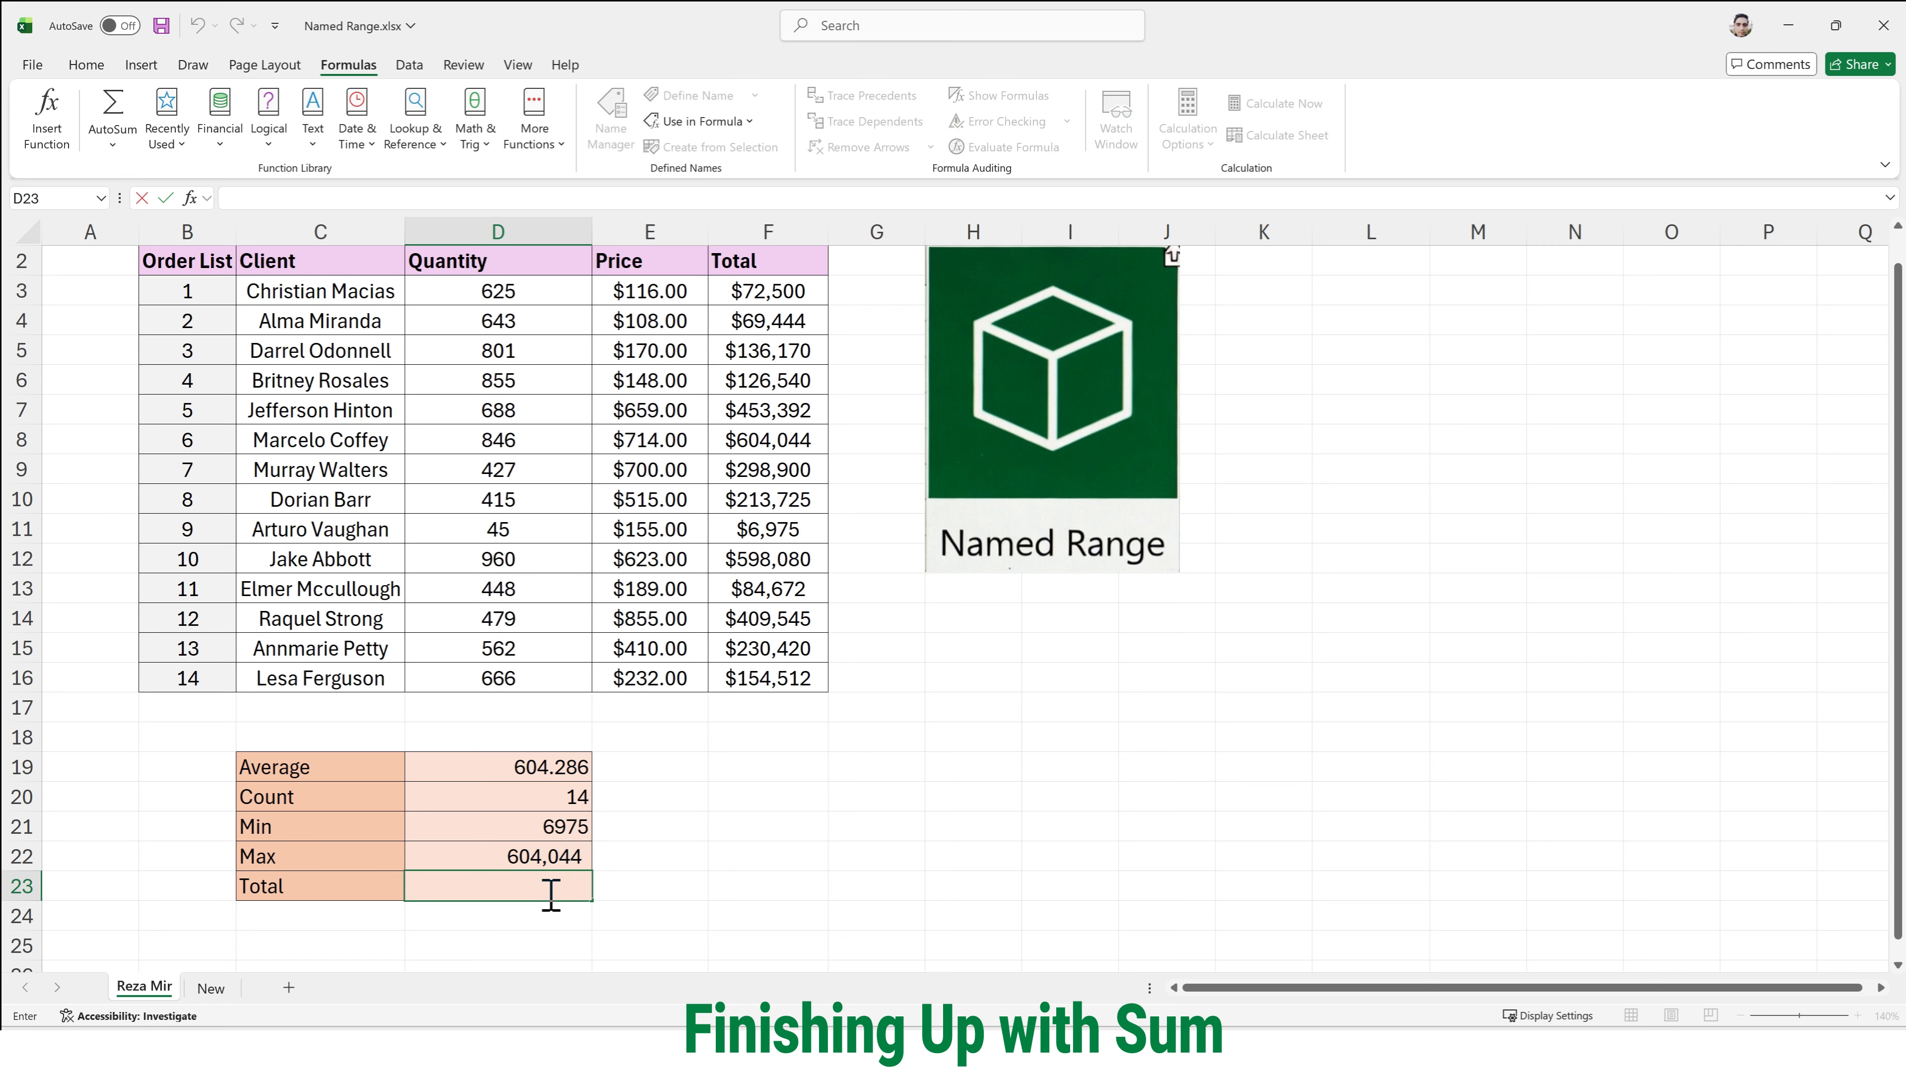
pyautogui.write('=sum')
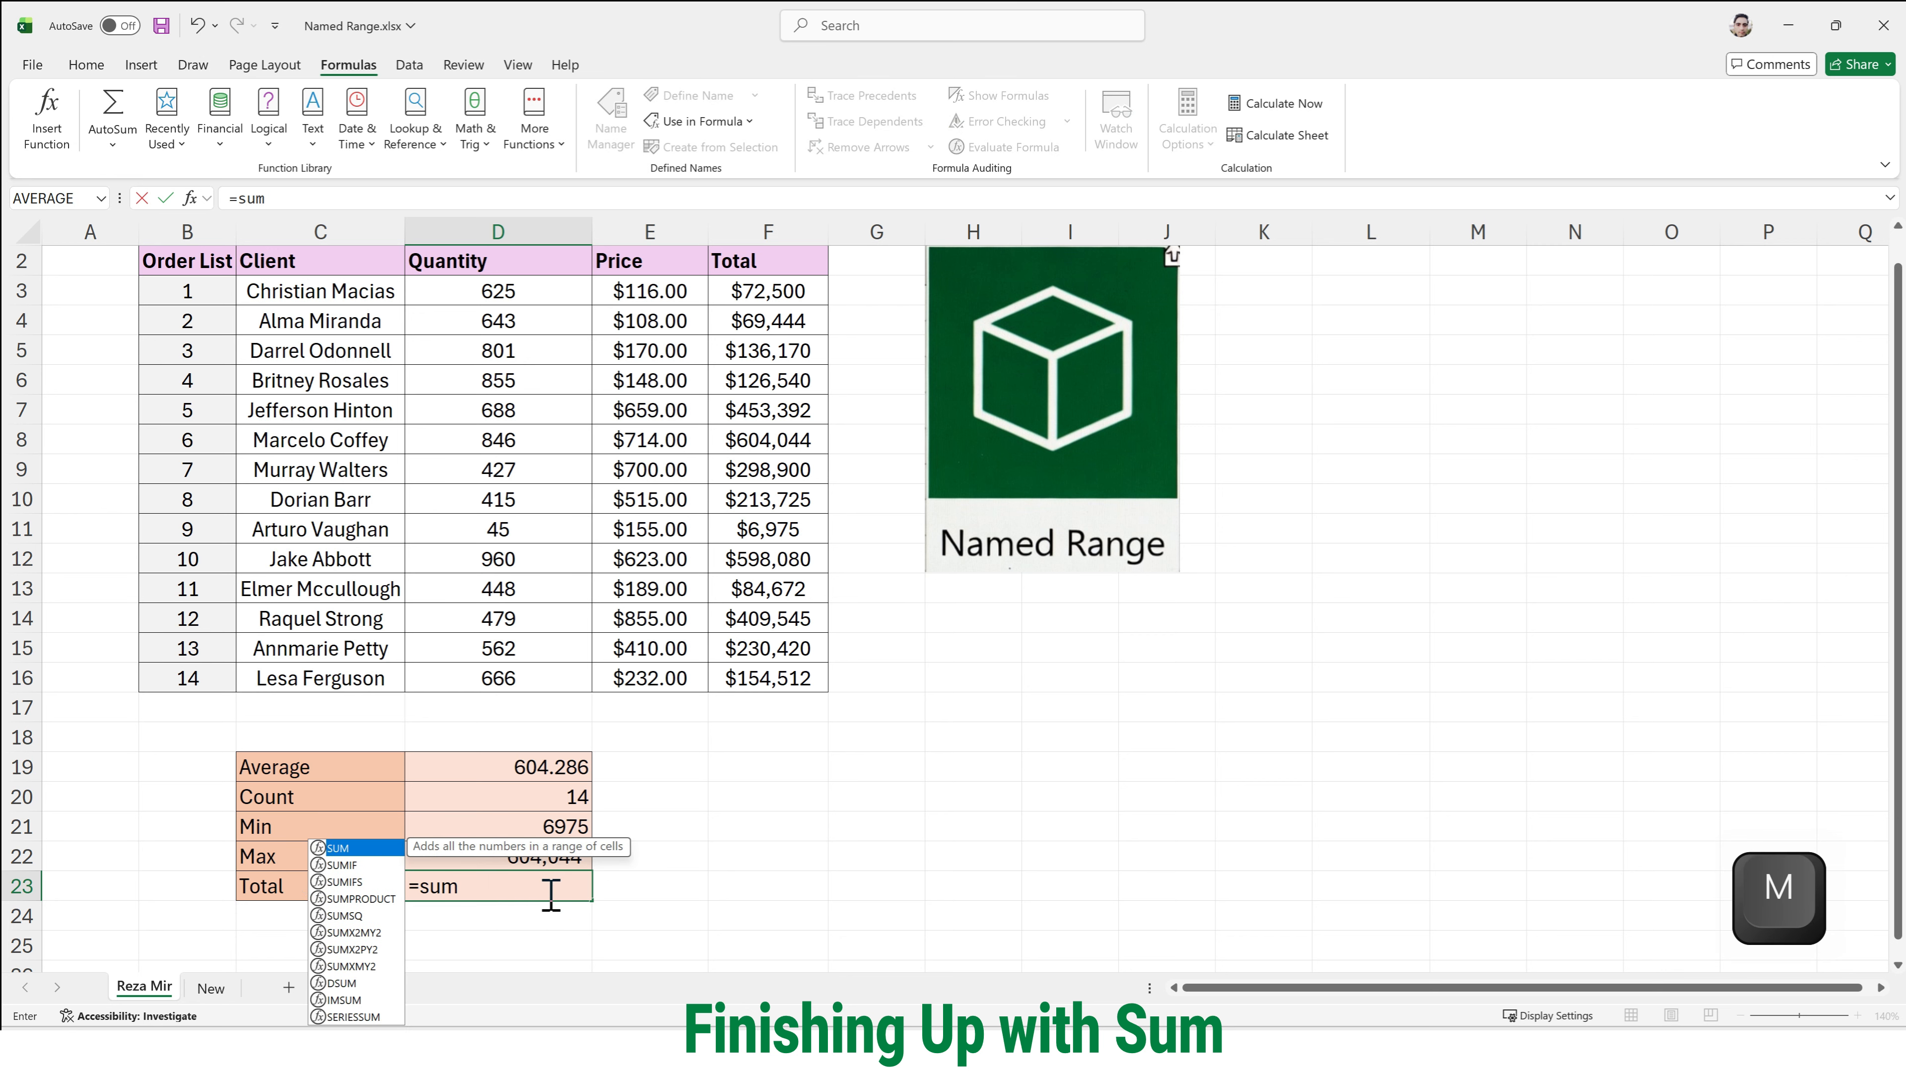
pyautogui.press('Tab')
pyautogui.write('T')
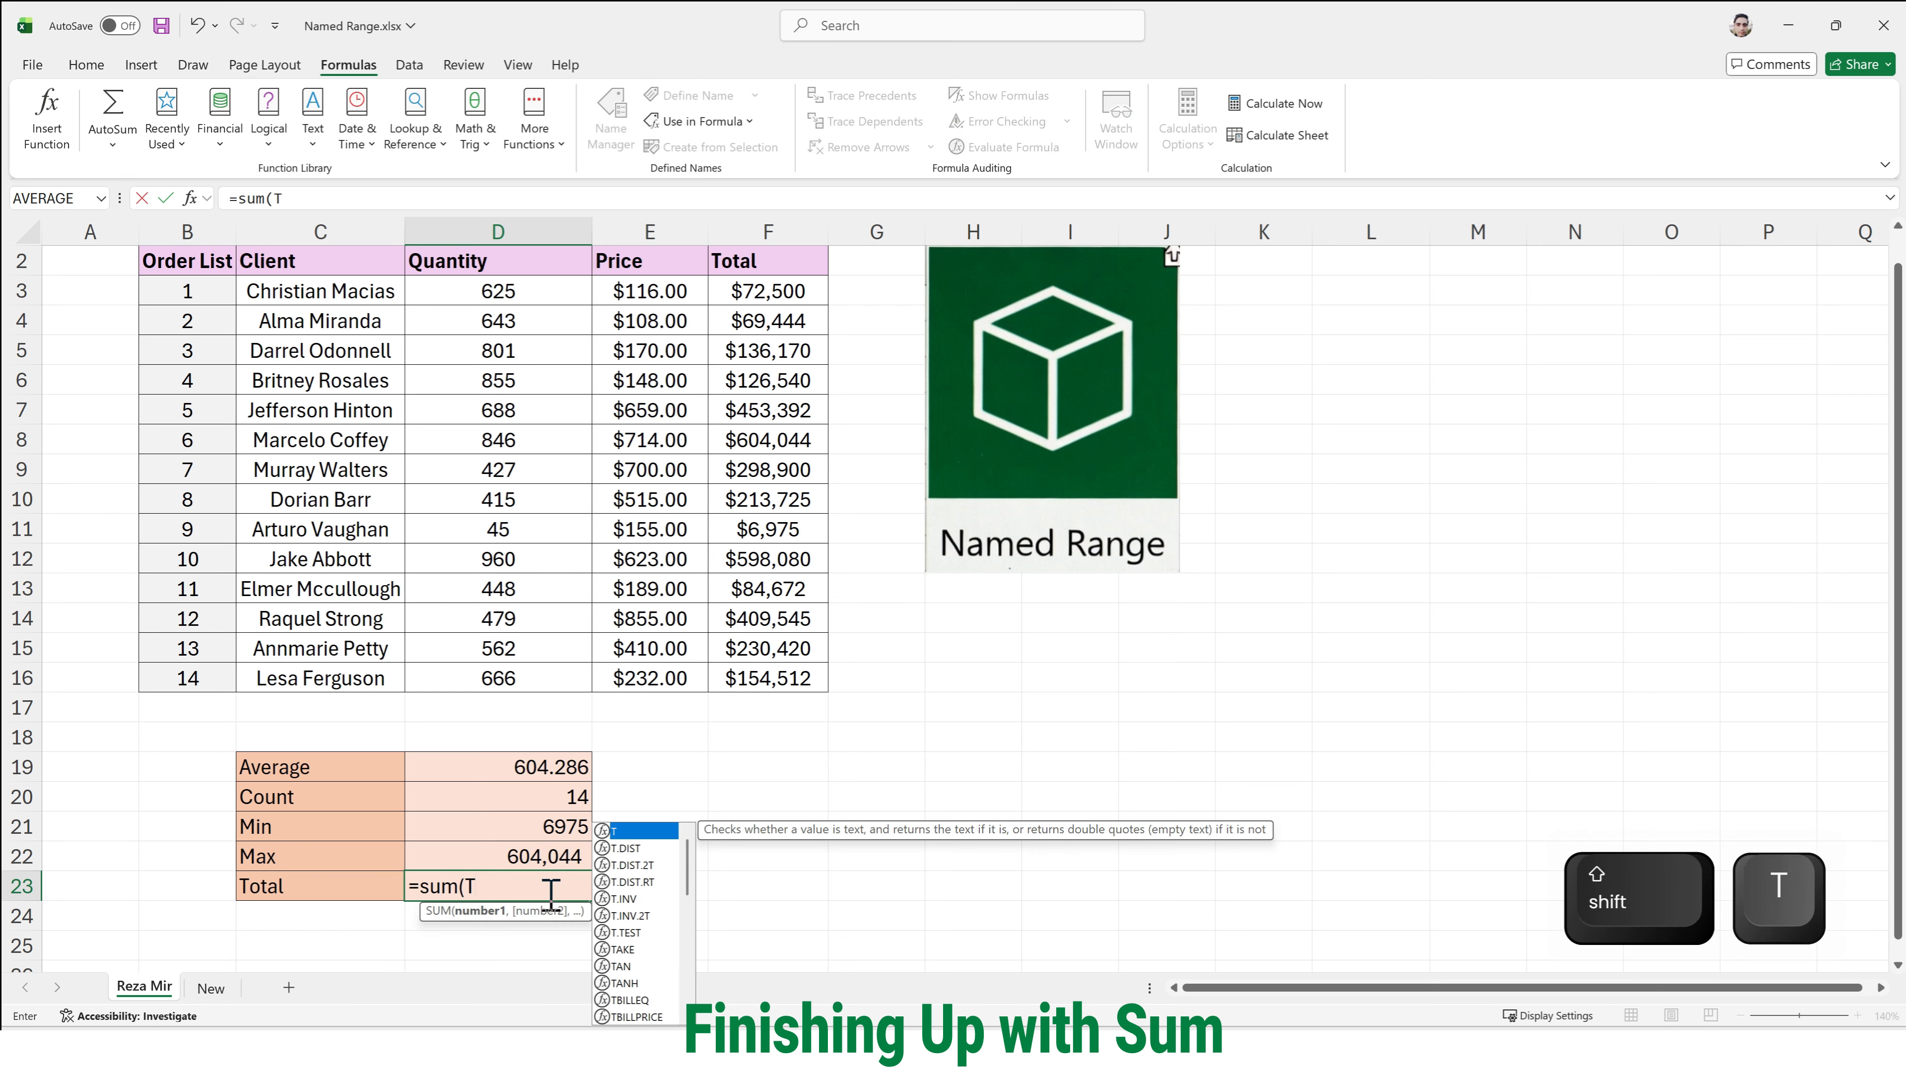
pyautogui.write('o')
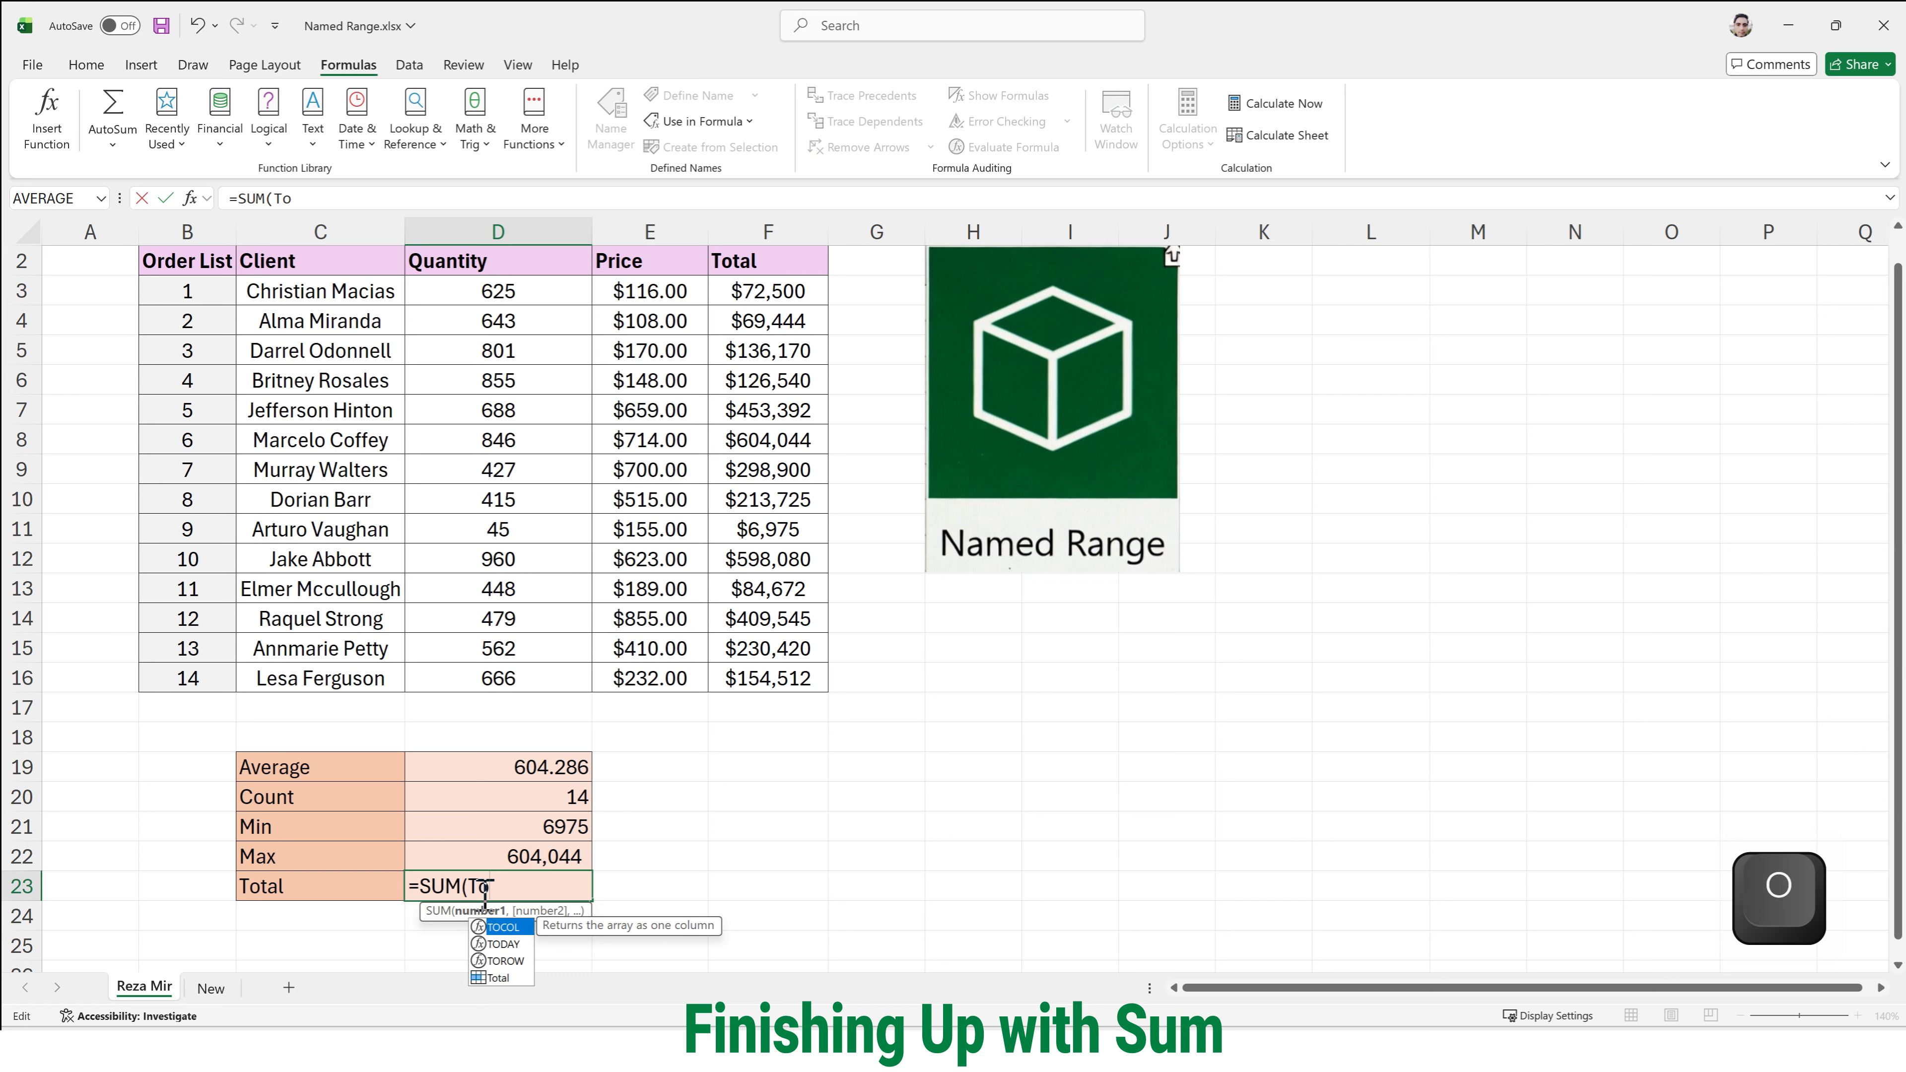
pyautogui.write('t')
pyautogui.press('Tab')
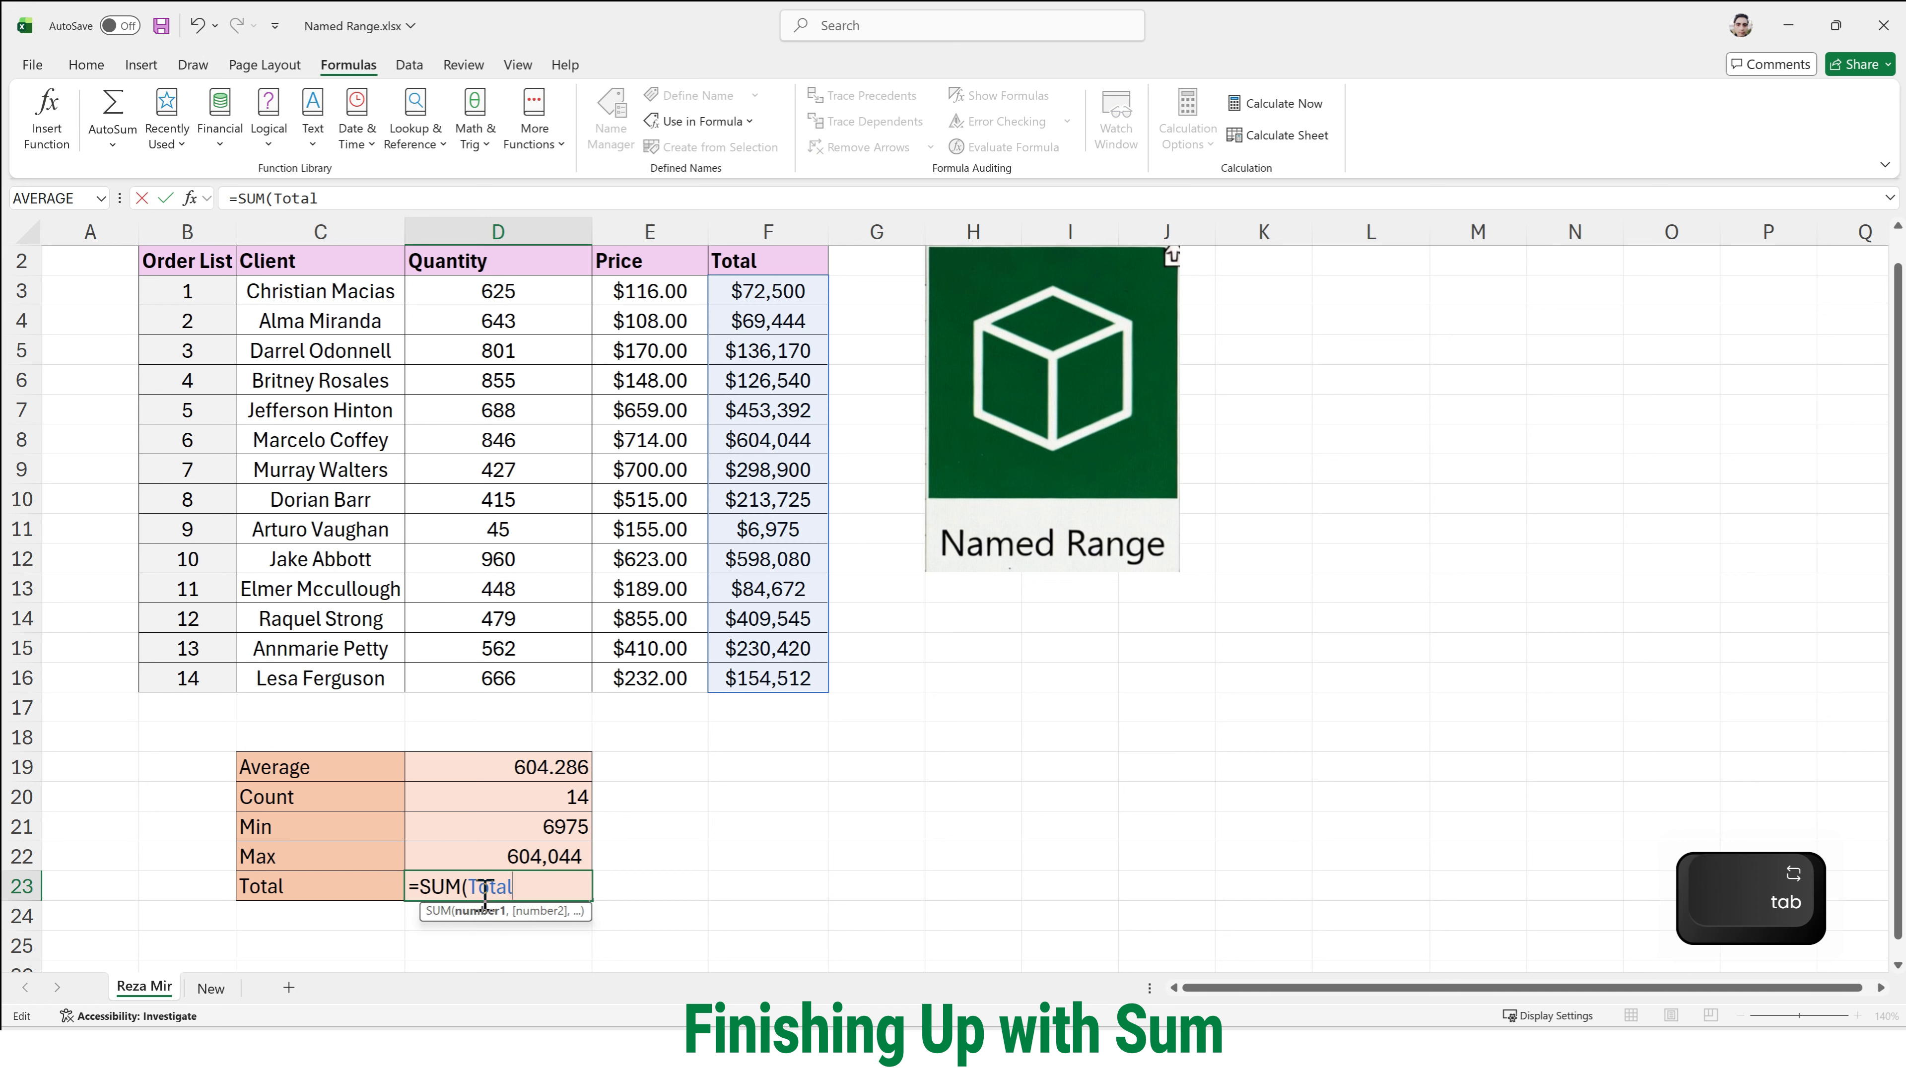
pyautogui.write(')')
pyautogui.scroll(1, 481, 892)
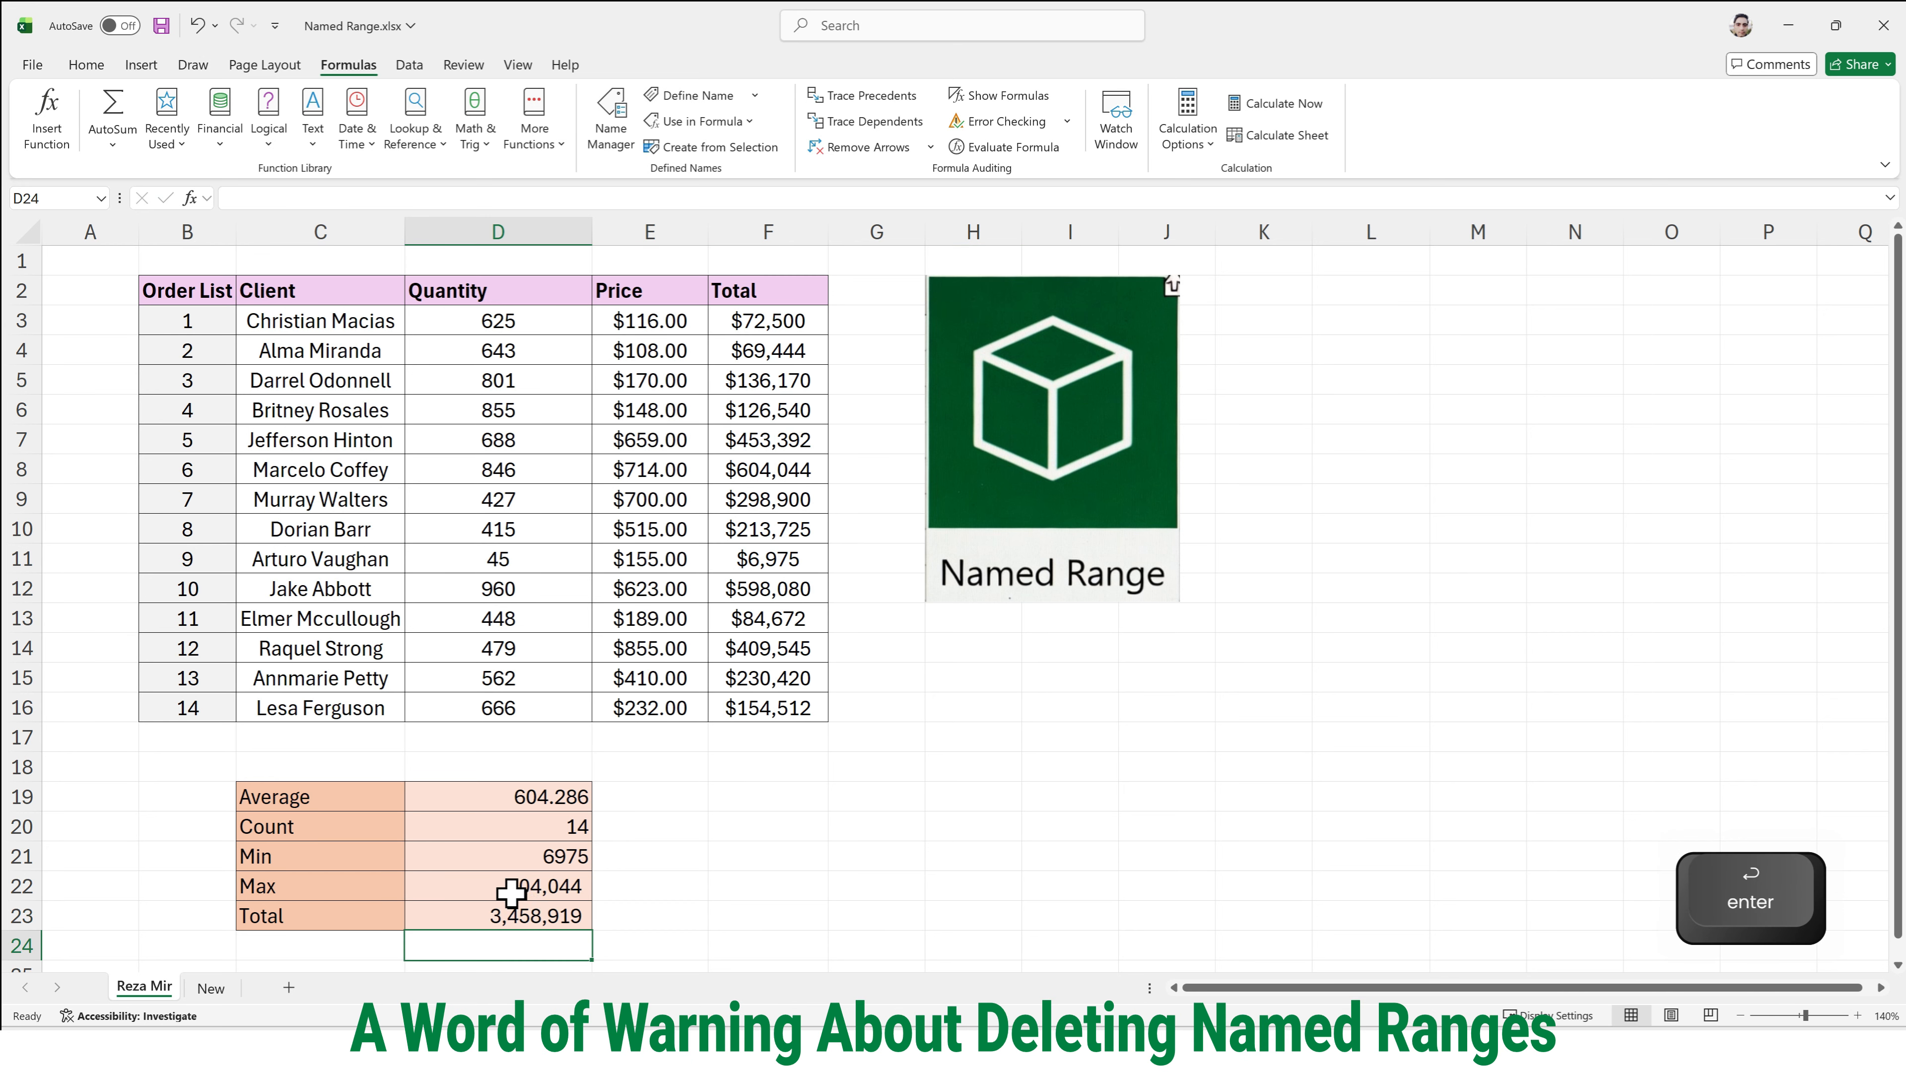
# - Delete the named range Total in the Name Manager, confirm the deletion, and close the manager
pyautogui.click(551, 924)
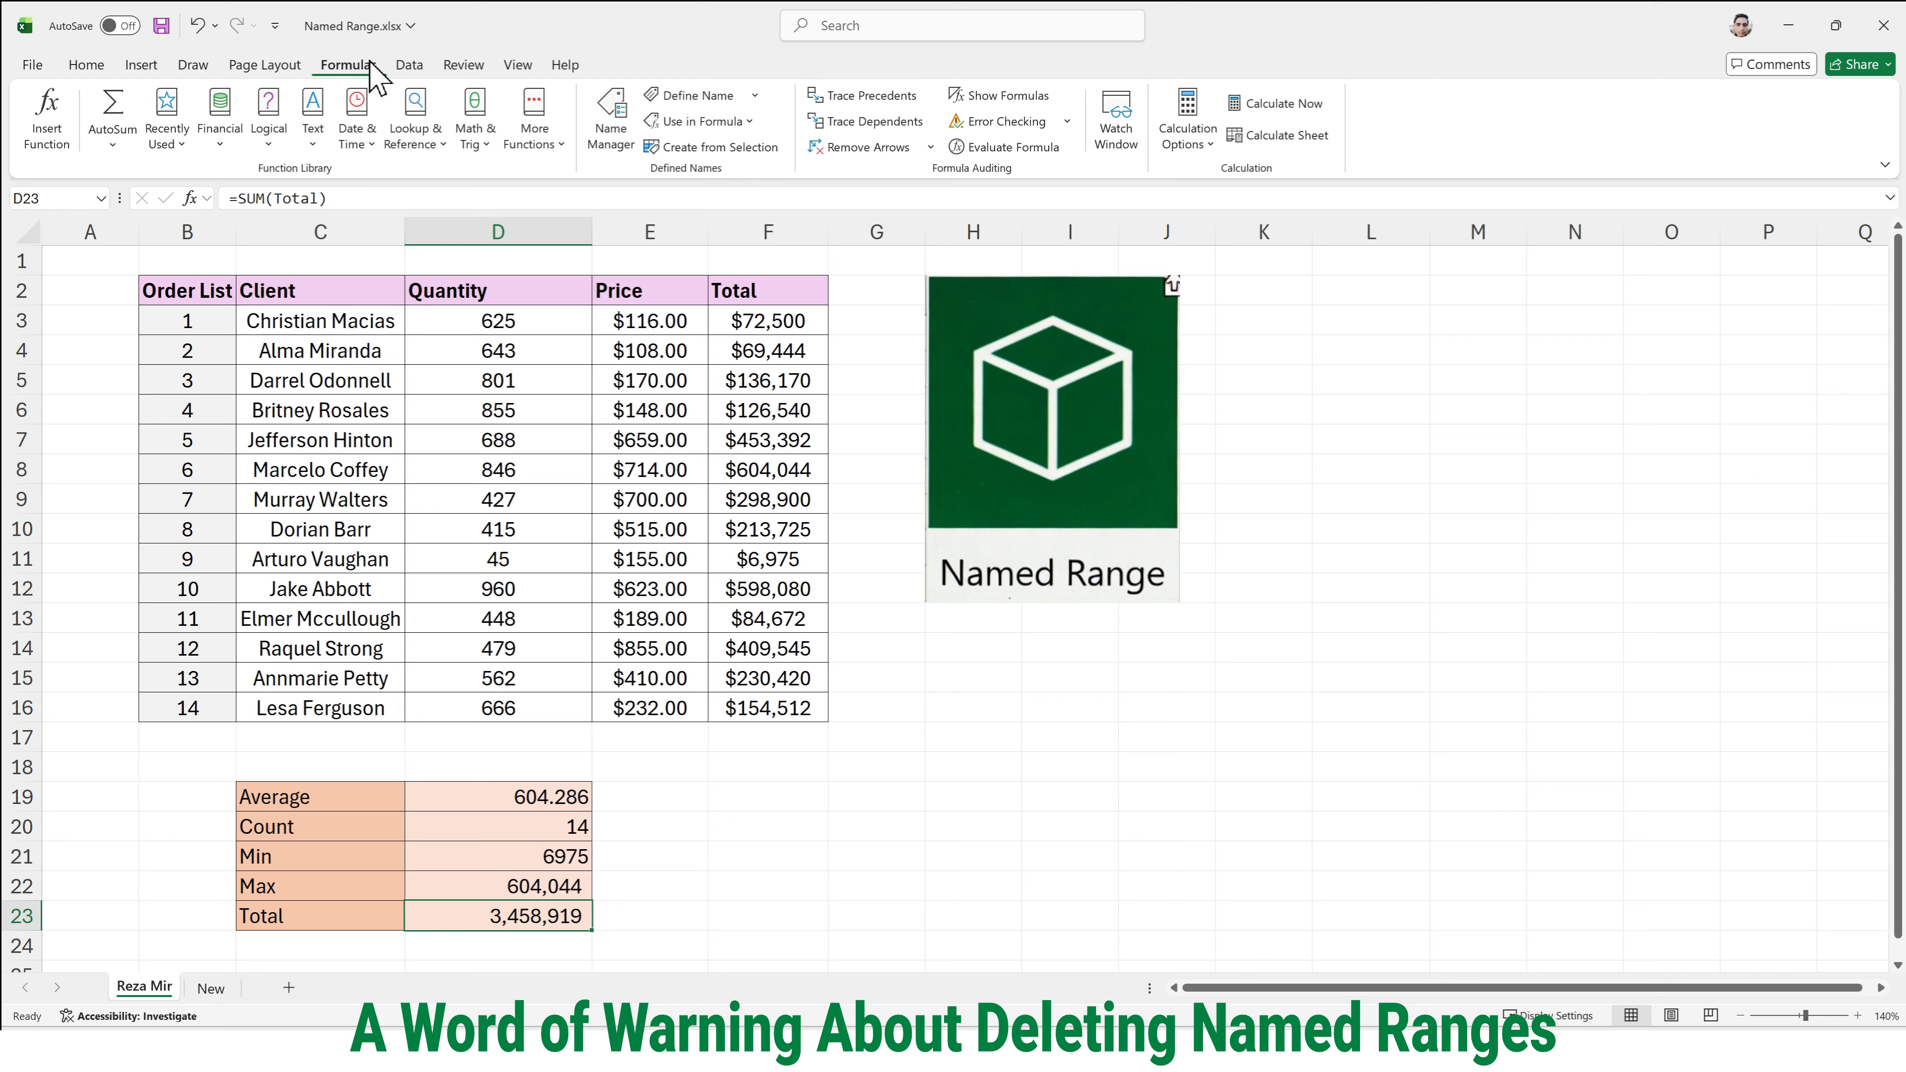
pyautogui.click(612, 121)
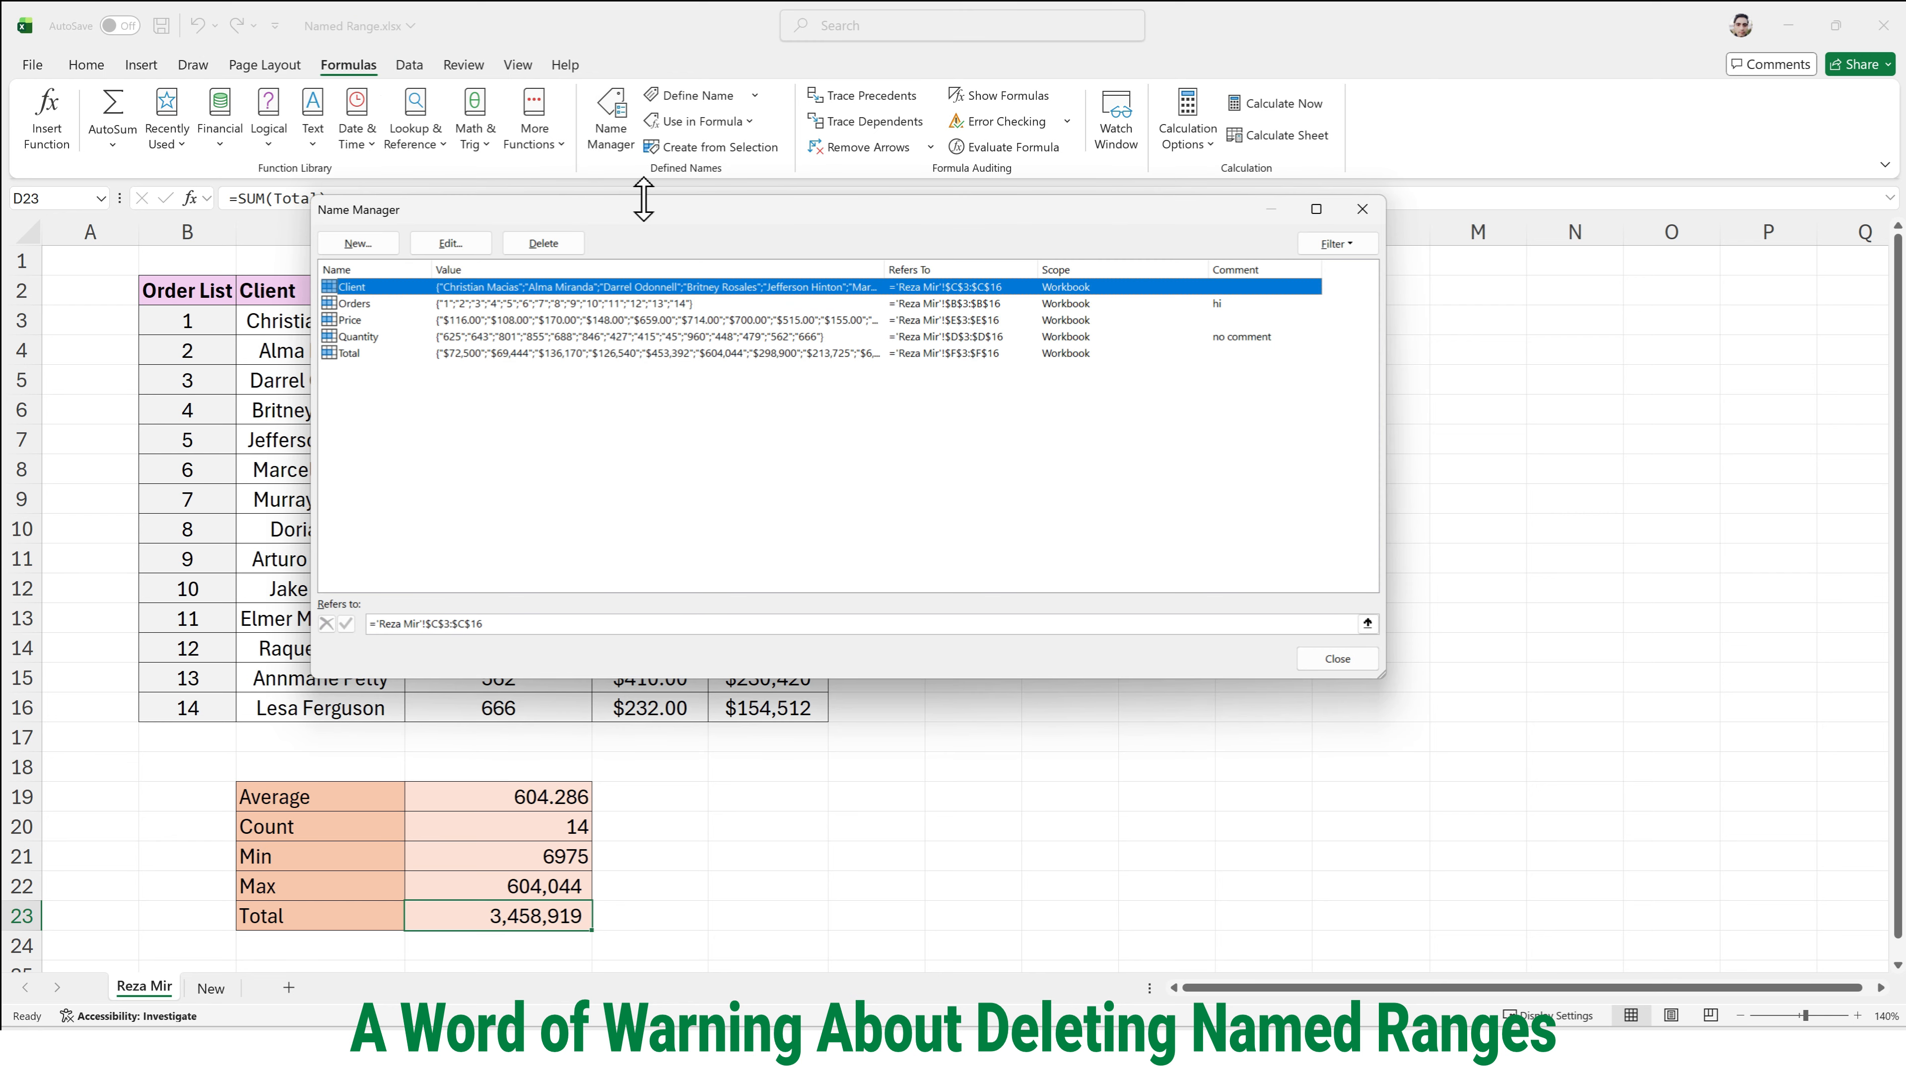
pyautogui.click(385, 353)
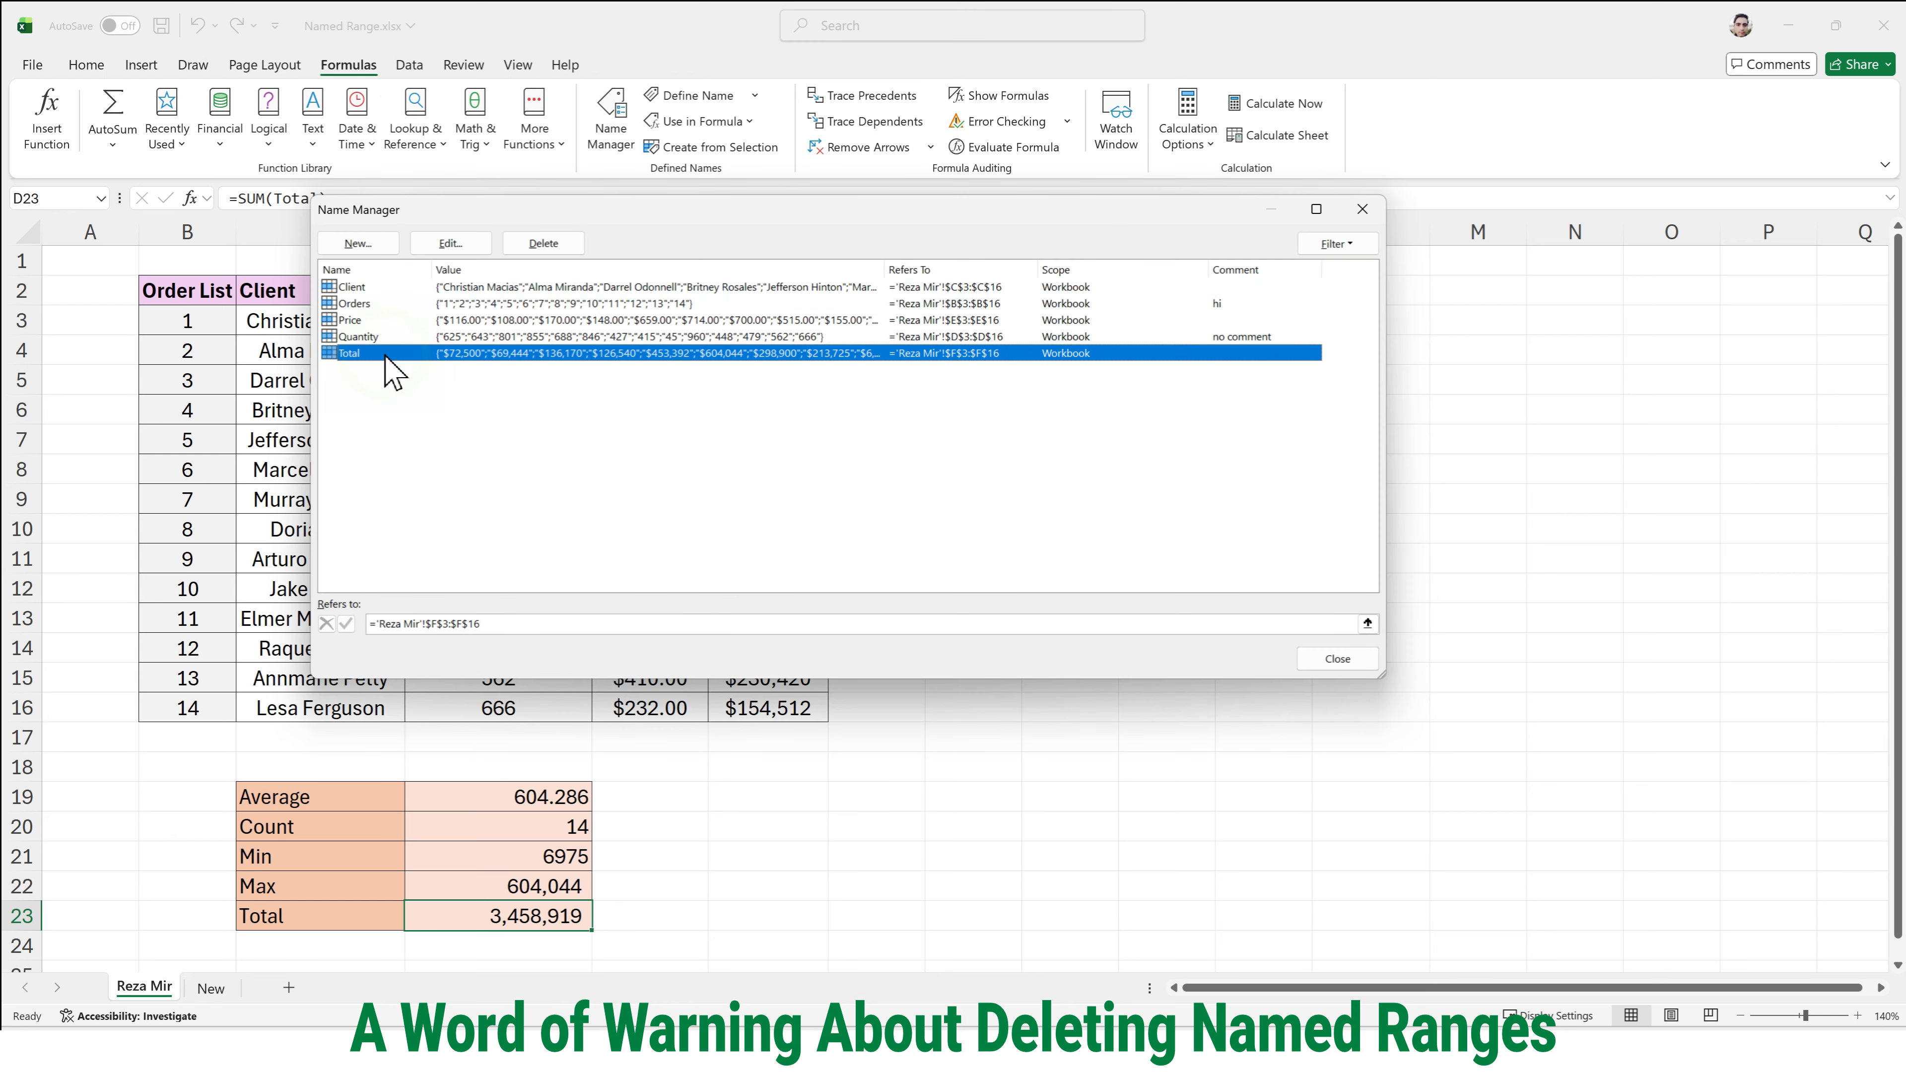
pyautogui.click(553, 246)
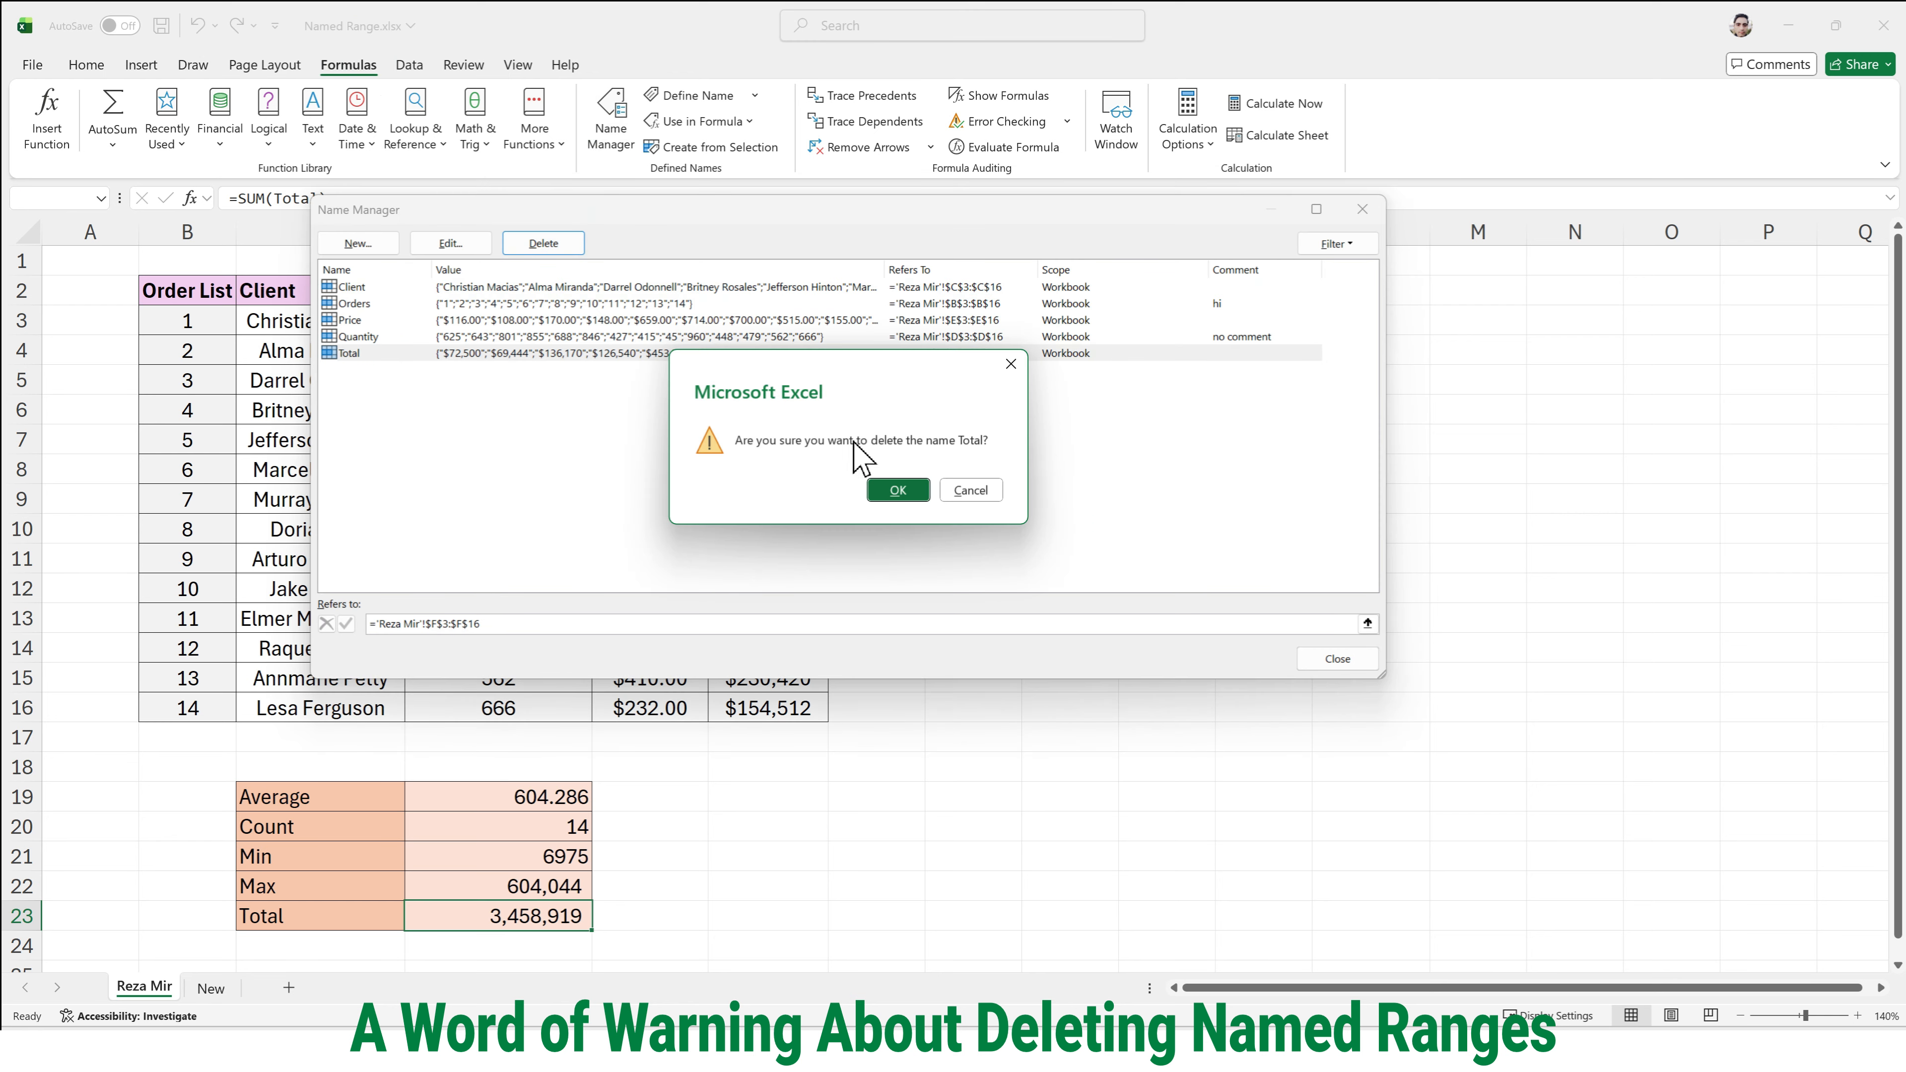
pyautogui.click(899, 492)
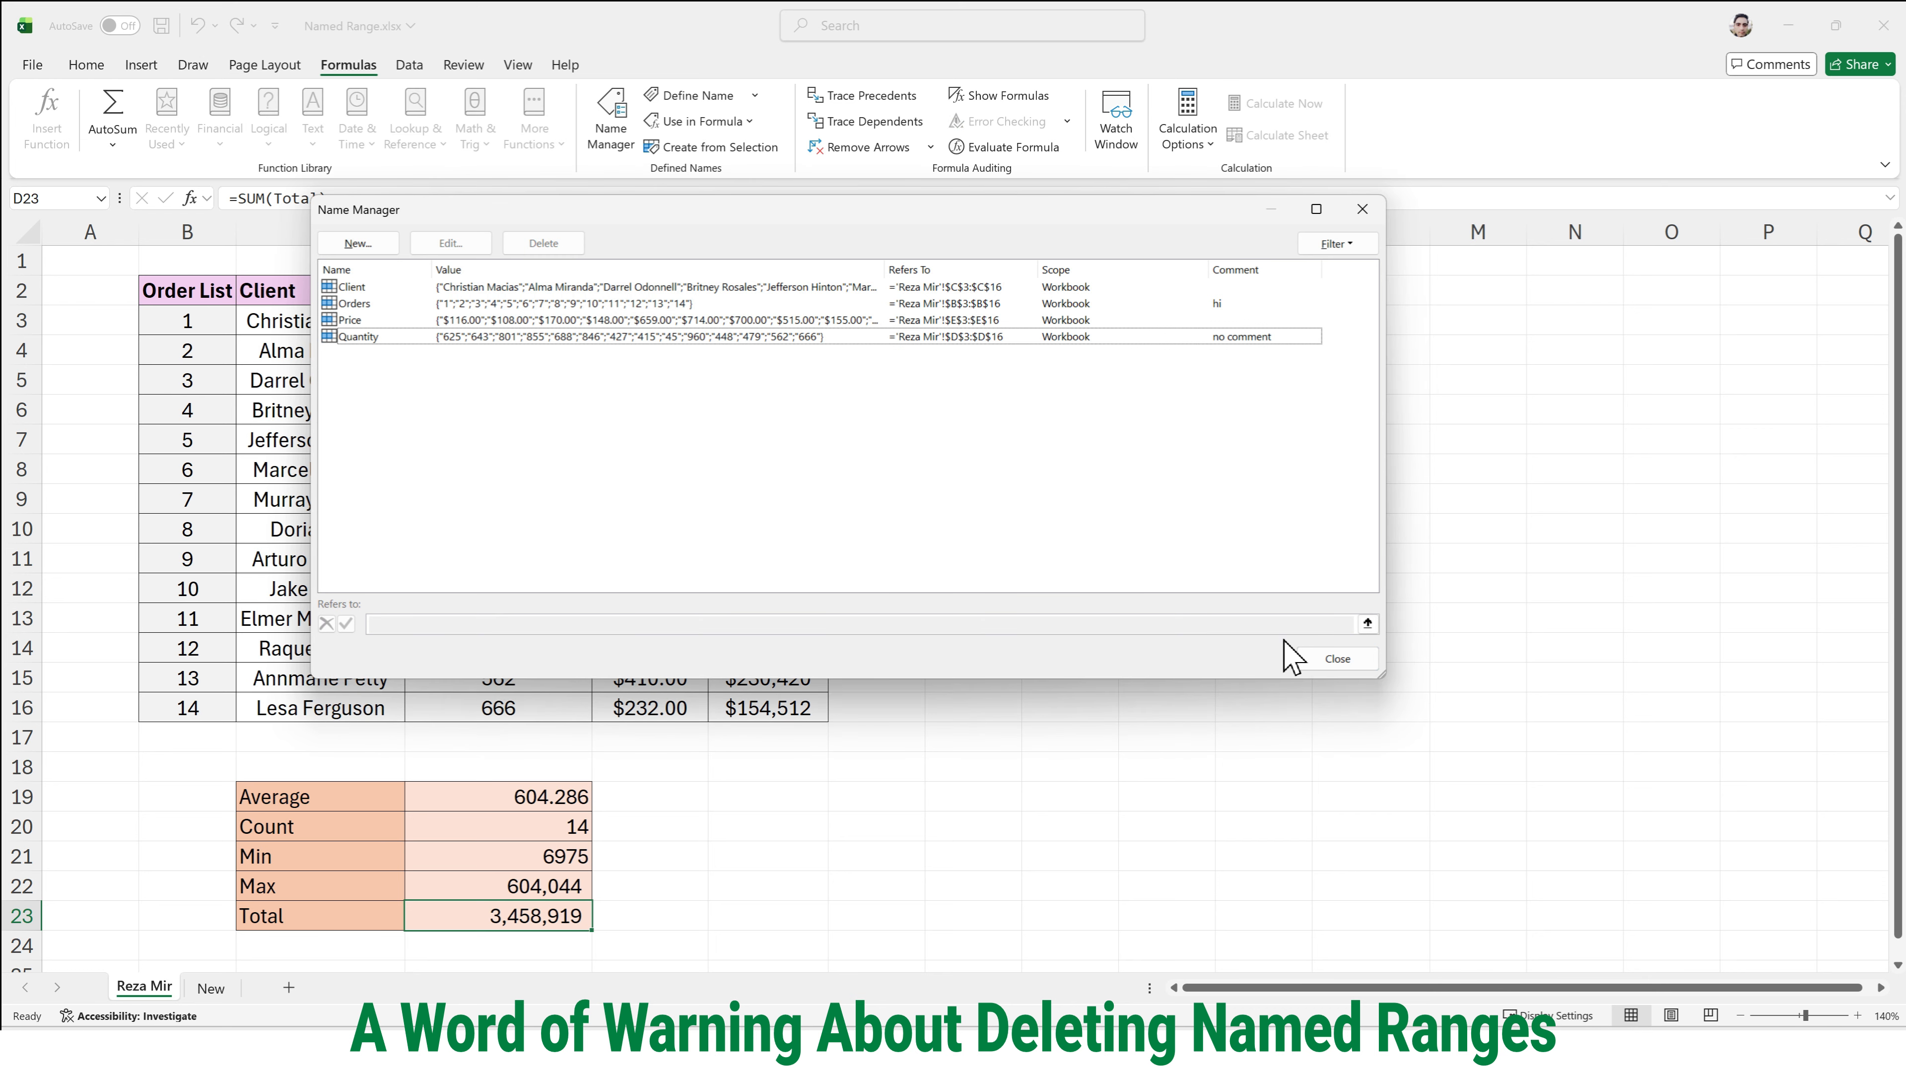
pyautogui.click(1321, 659)
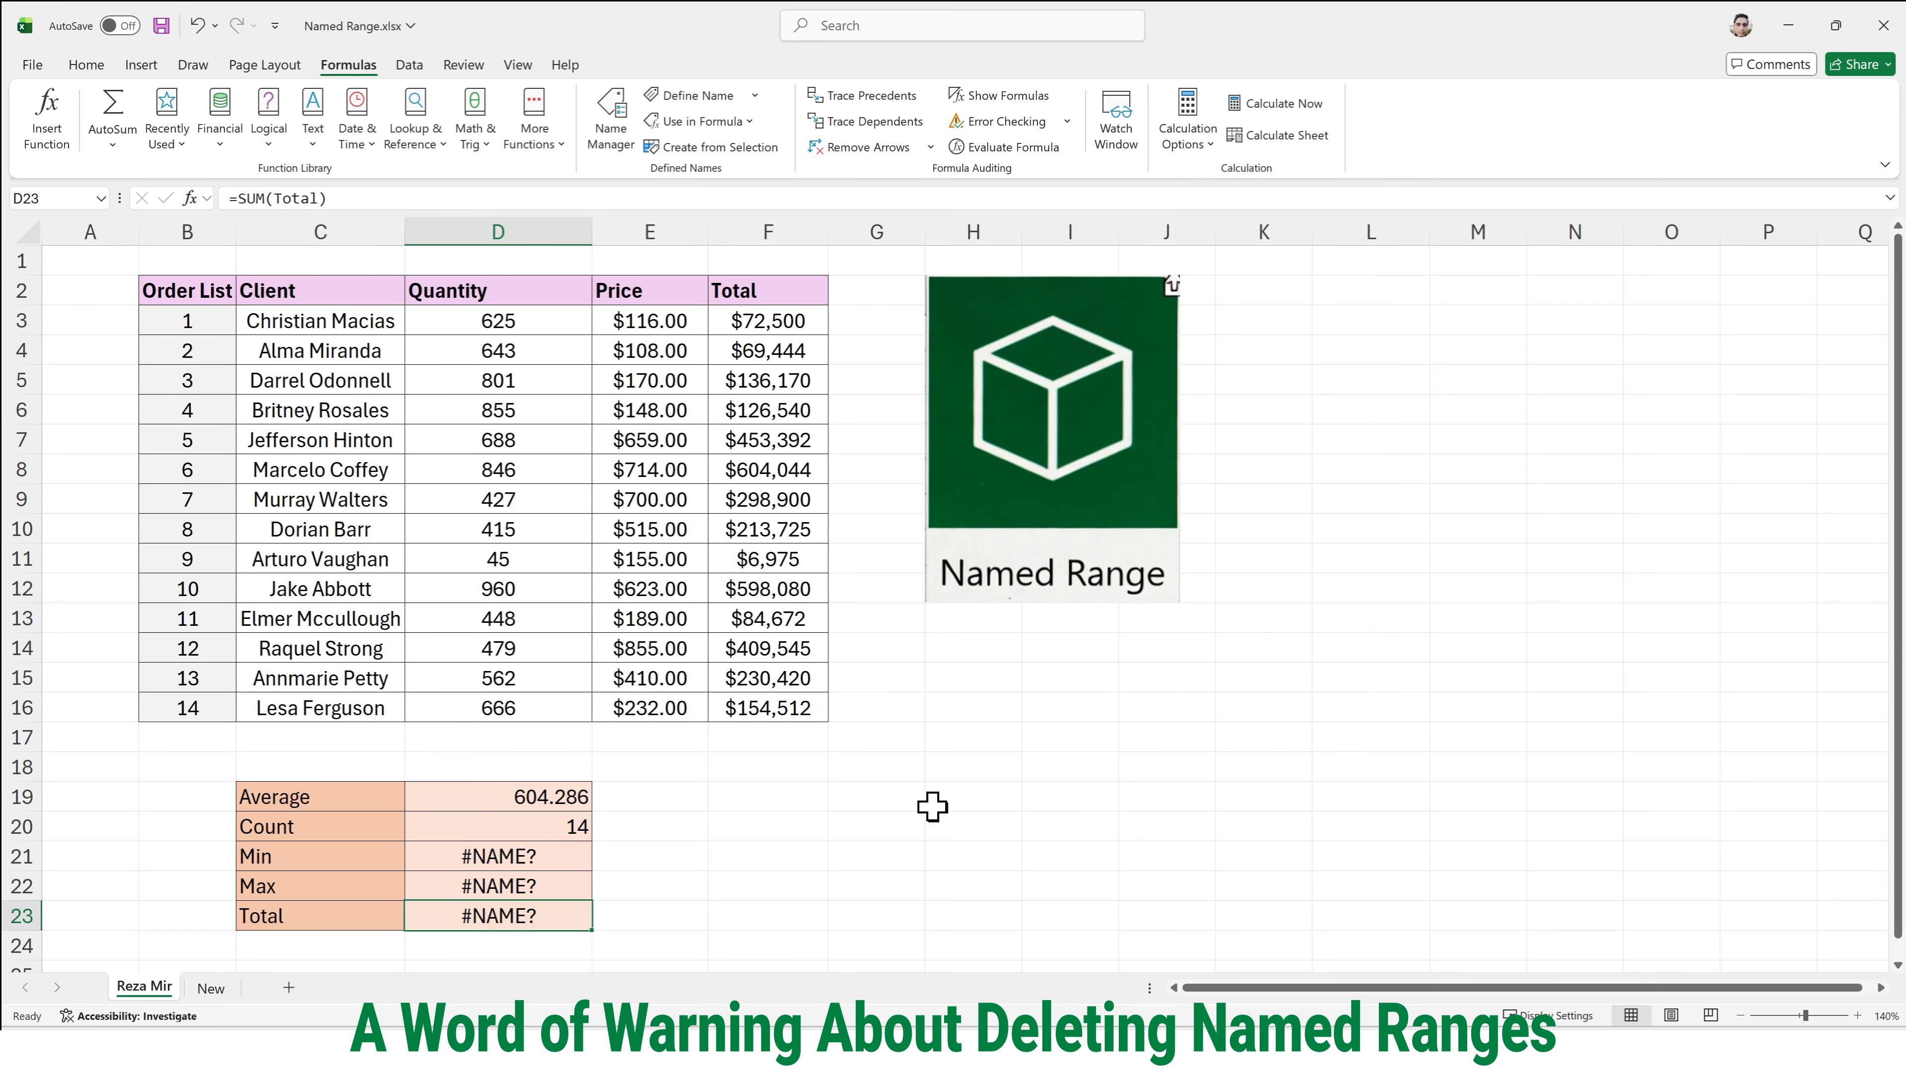
# - Inspect the Min, Max and Total formulas in D21:D23 and the workbook's list of defined names for the reference they use
pyautogui.click(566, 857)
pyautogui.click(566, 886)
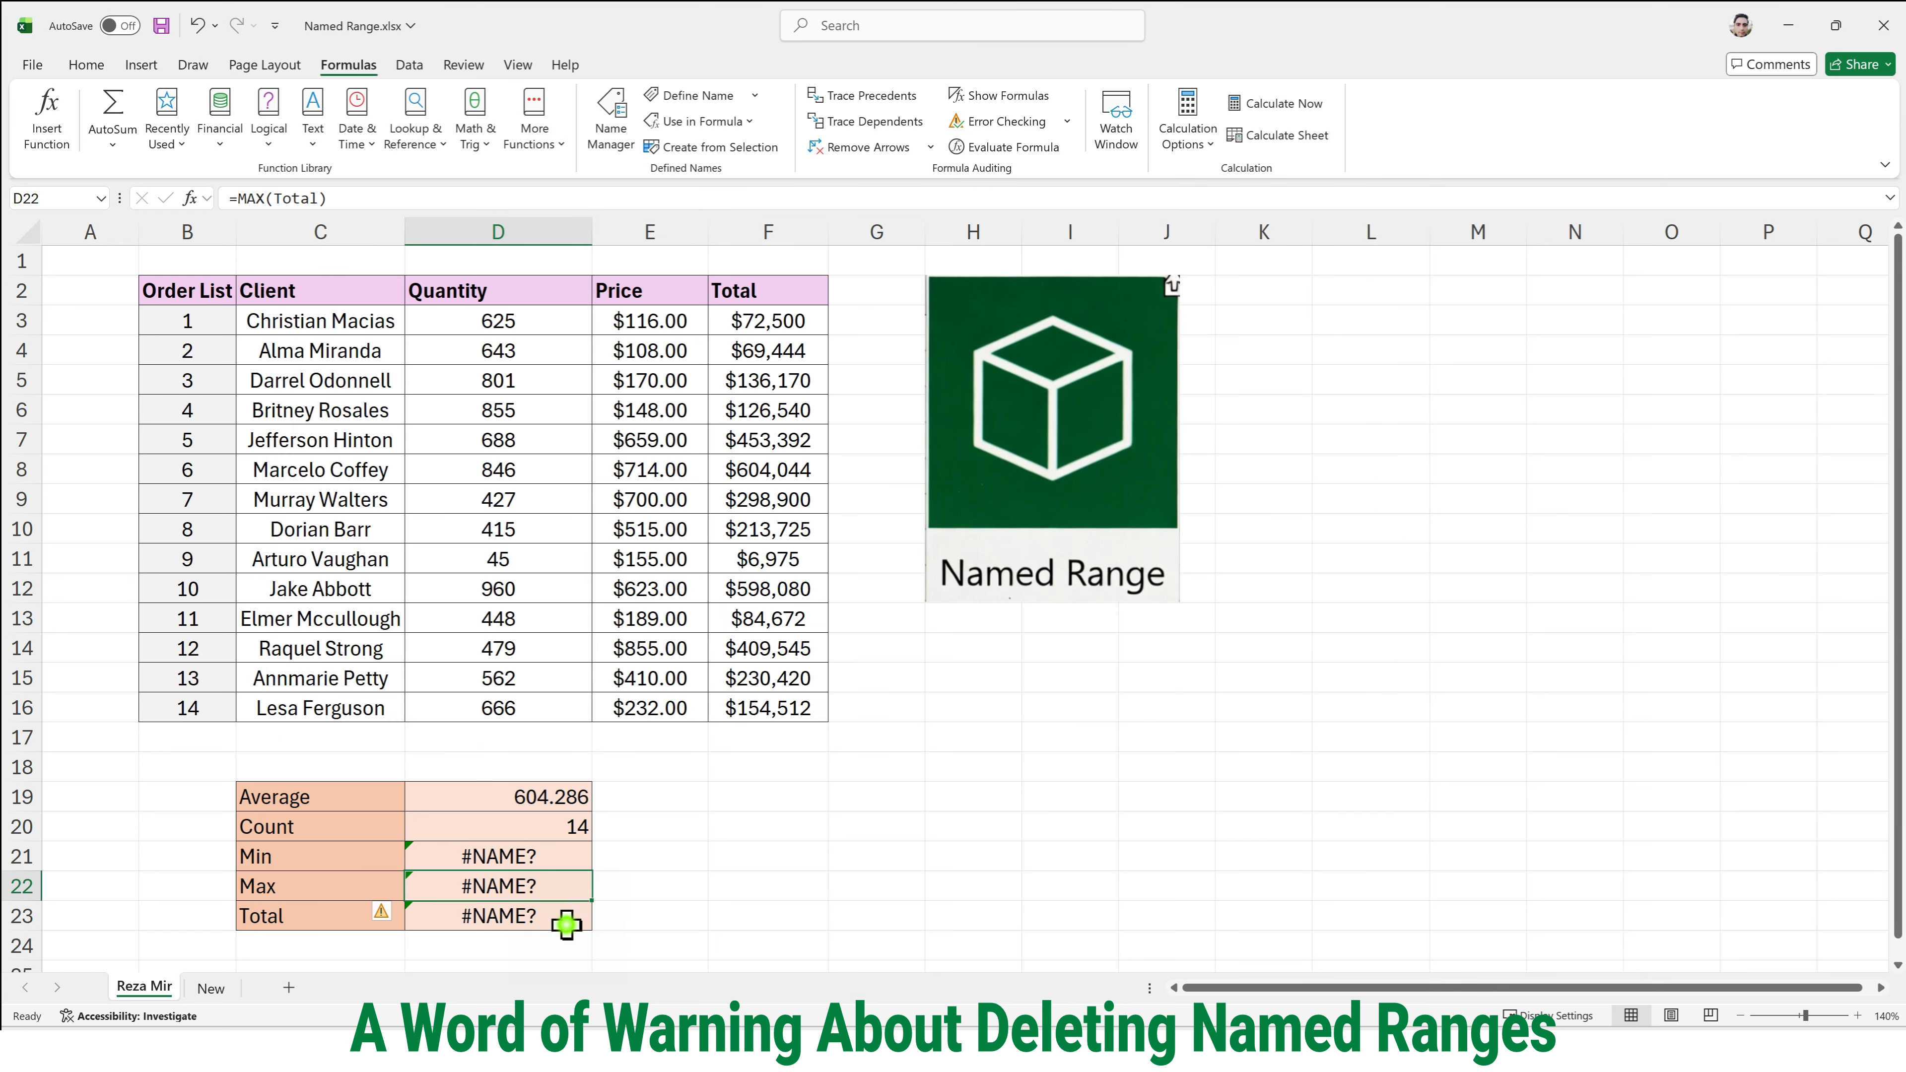
pyautogui.click(566, 924)
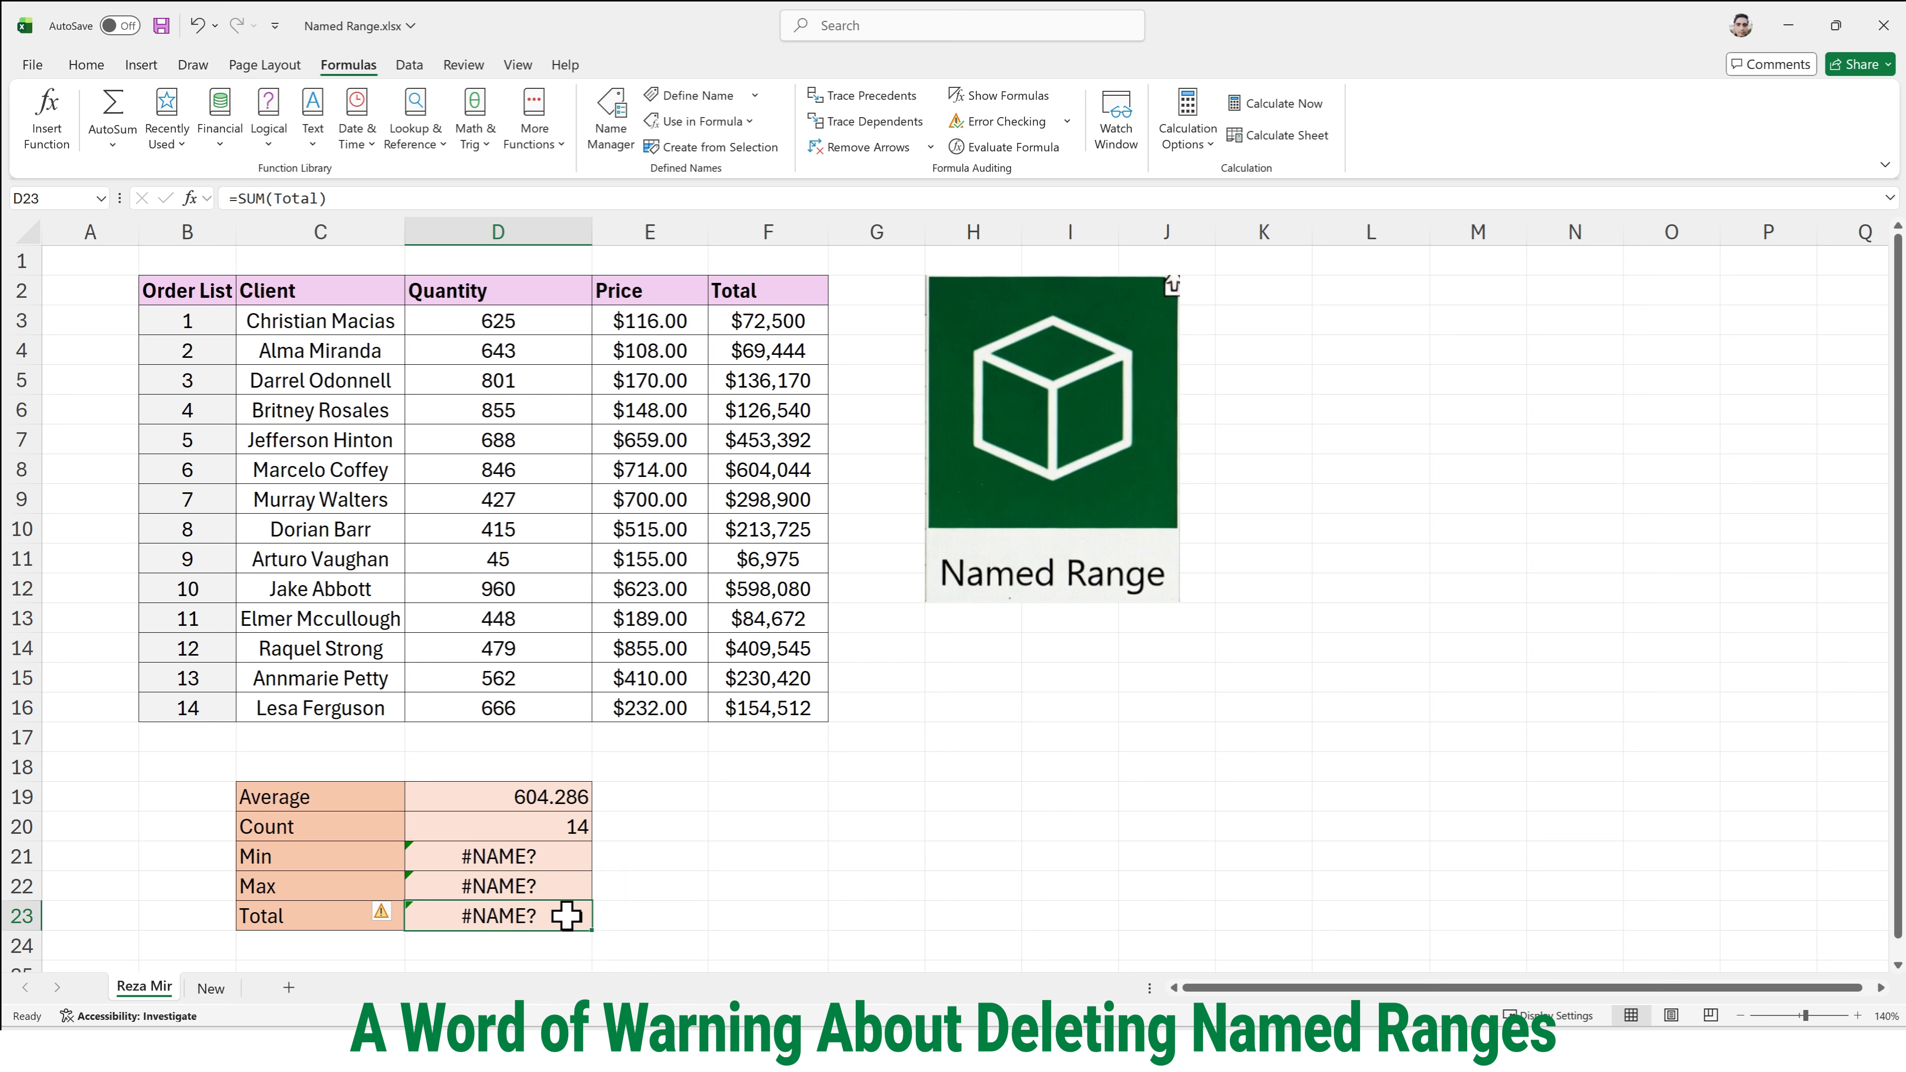
pyautogui.click(562, 864)
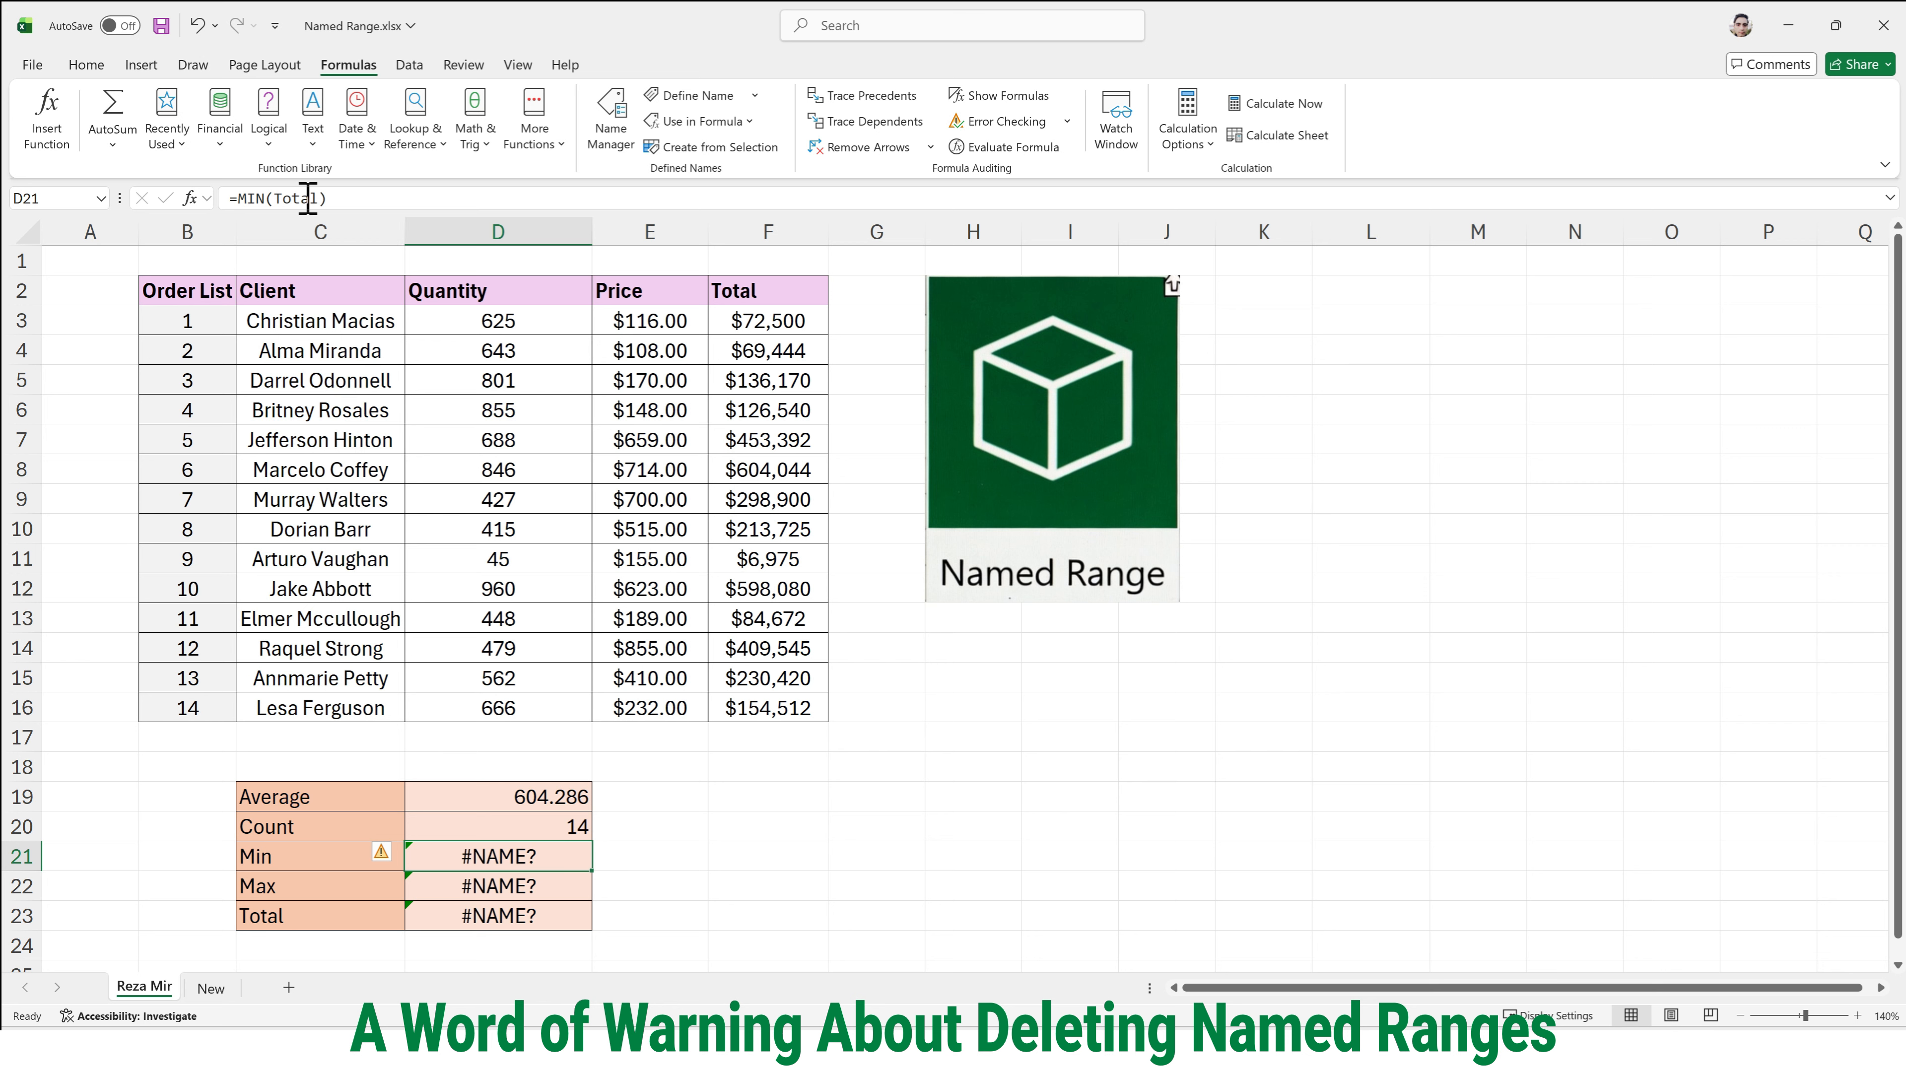
pyautogui.click(479, 888)
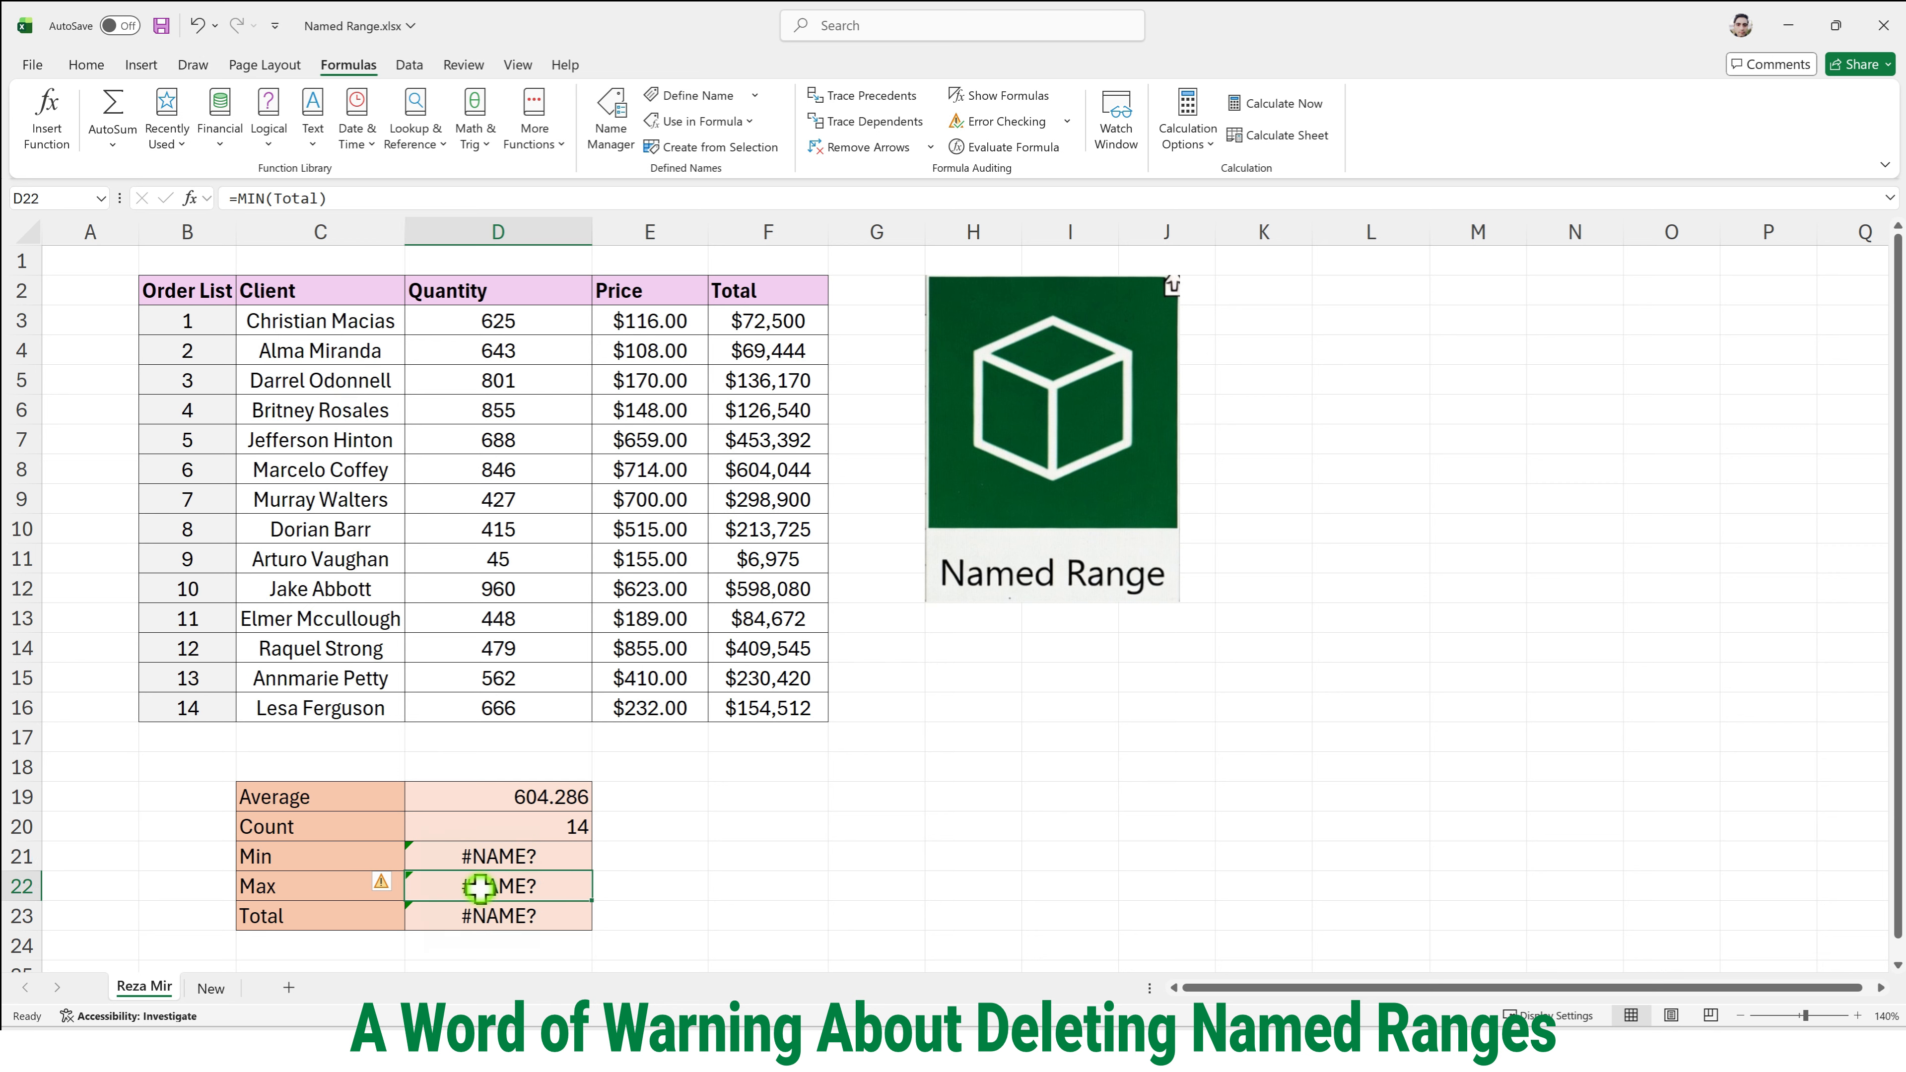
pyautogui.click(495, 914)
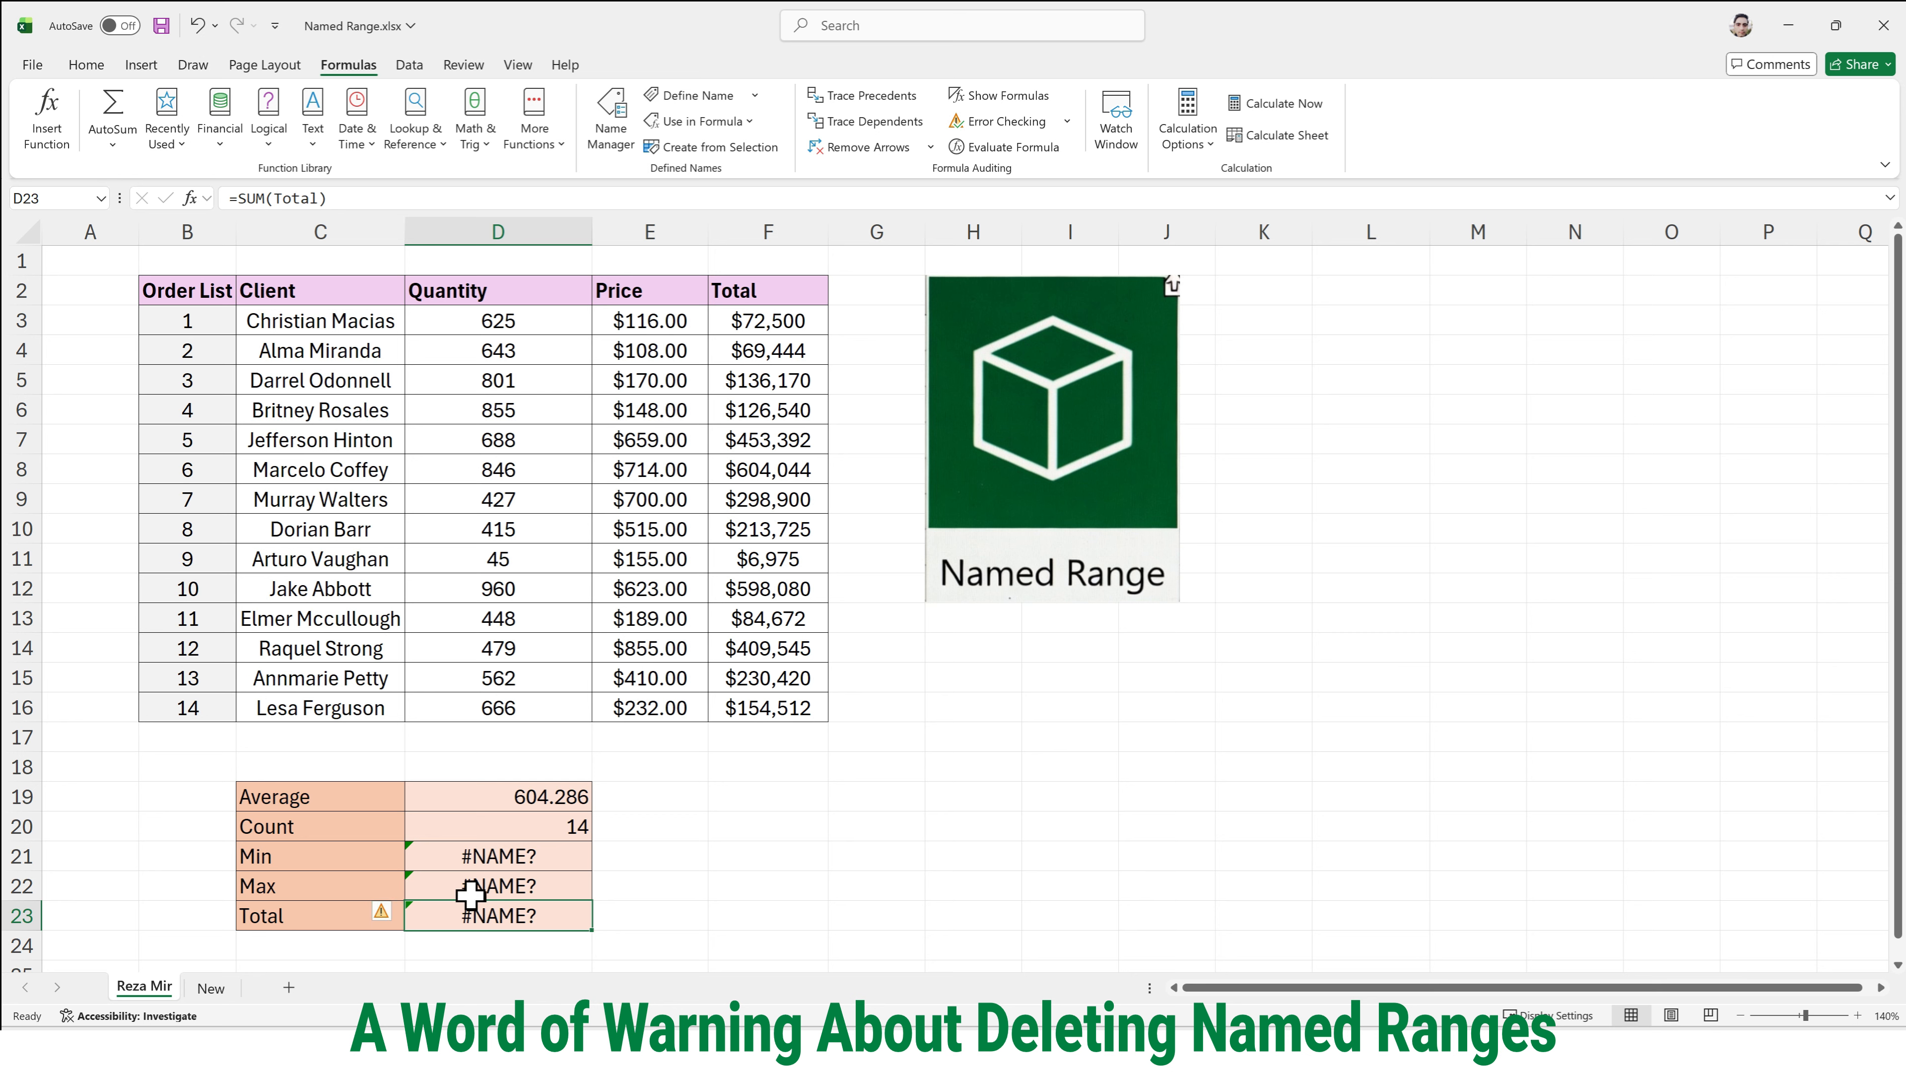
pyautogui.click(484, 860)
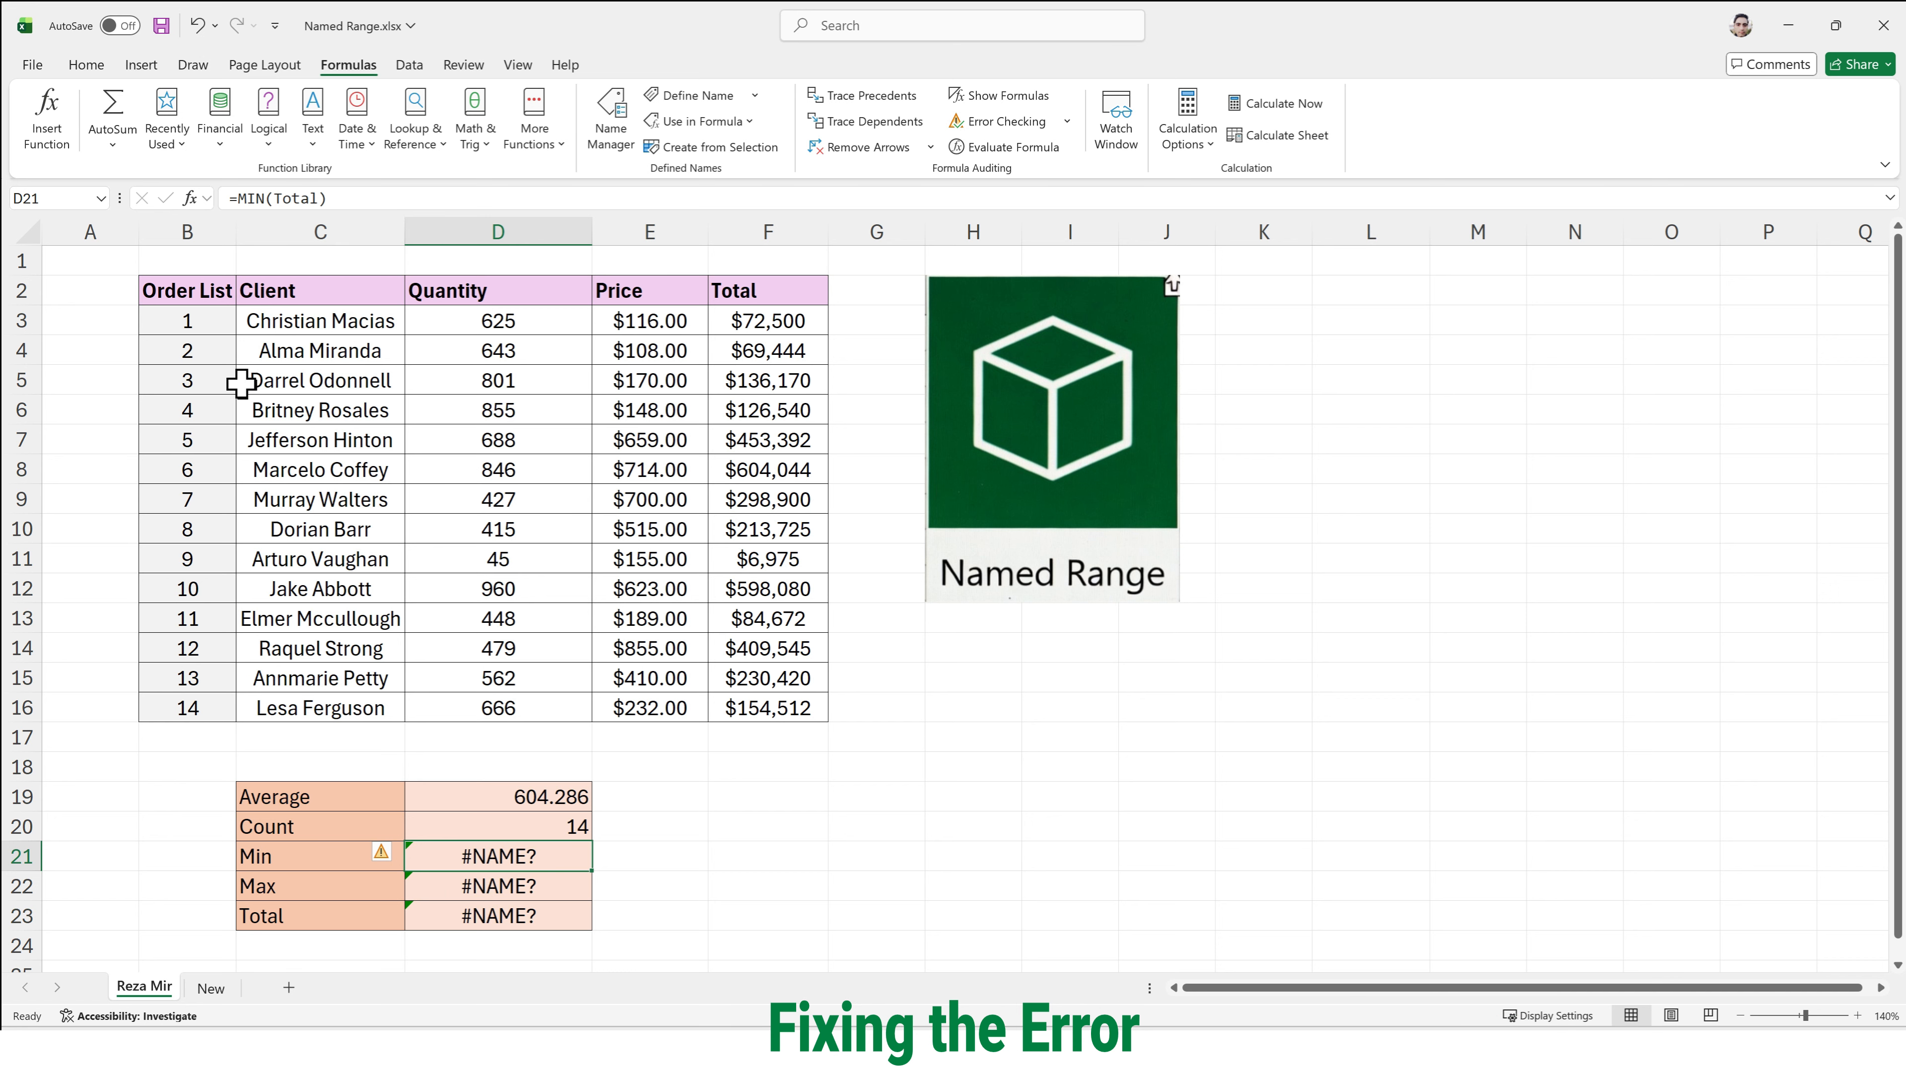
pyautogui.click(101, 199)
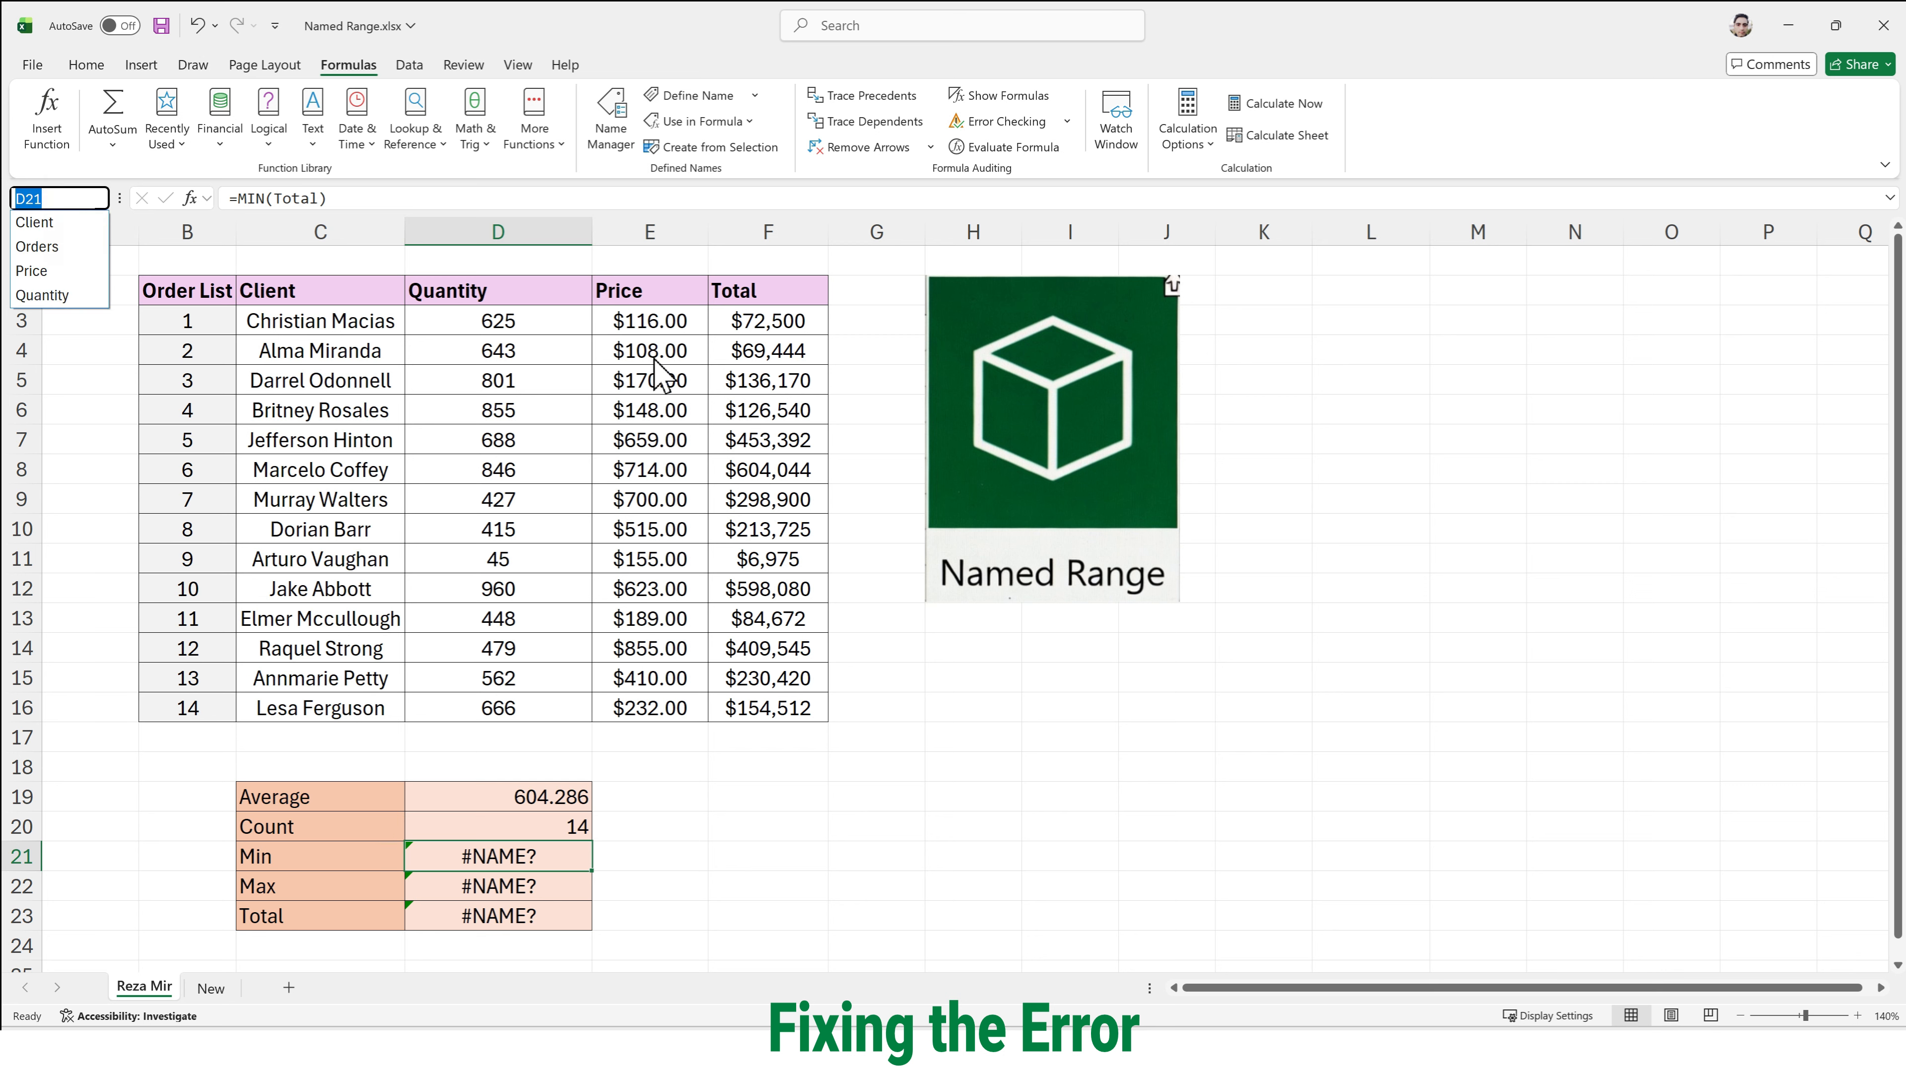
pyautogui.click(754, 389)
pyautogui.click(757, 389)
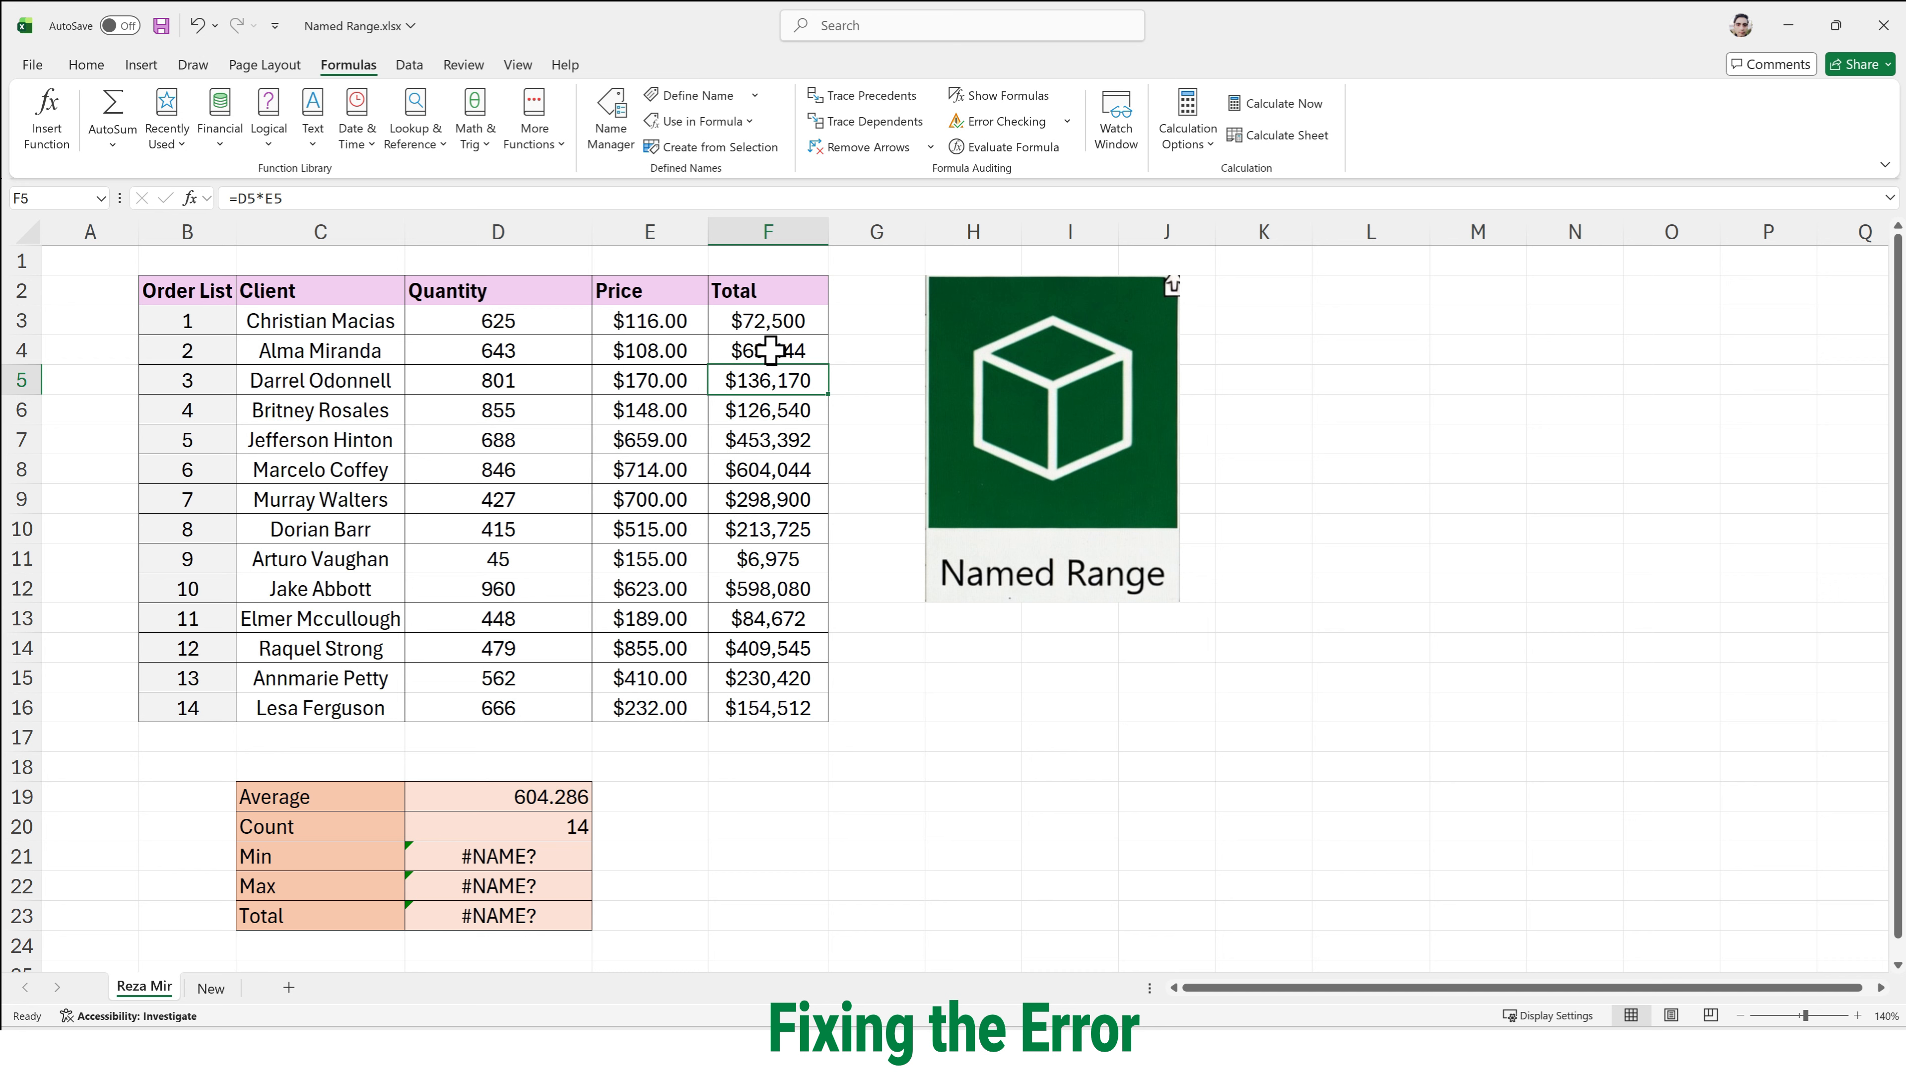
# - Create the named range Total from the selection F2:F16, taking the name from the top row
pyautogui.click(777, 294)
pyautogui.moveTo(779, 362); pyautogui.dragTo(788, 702)
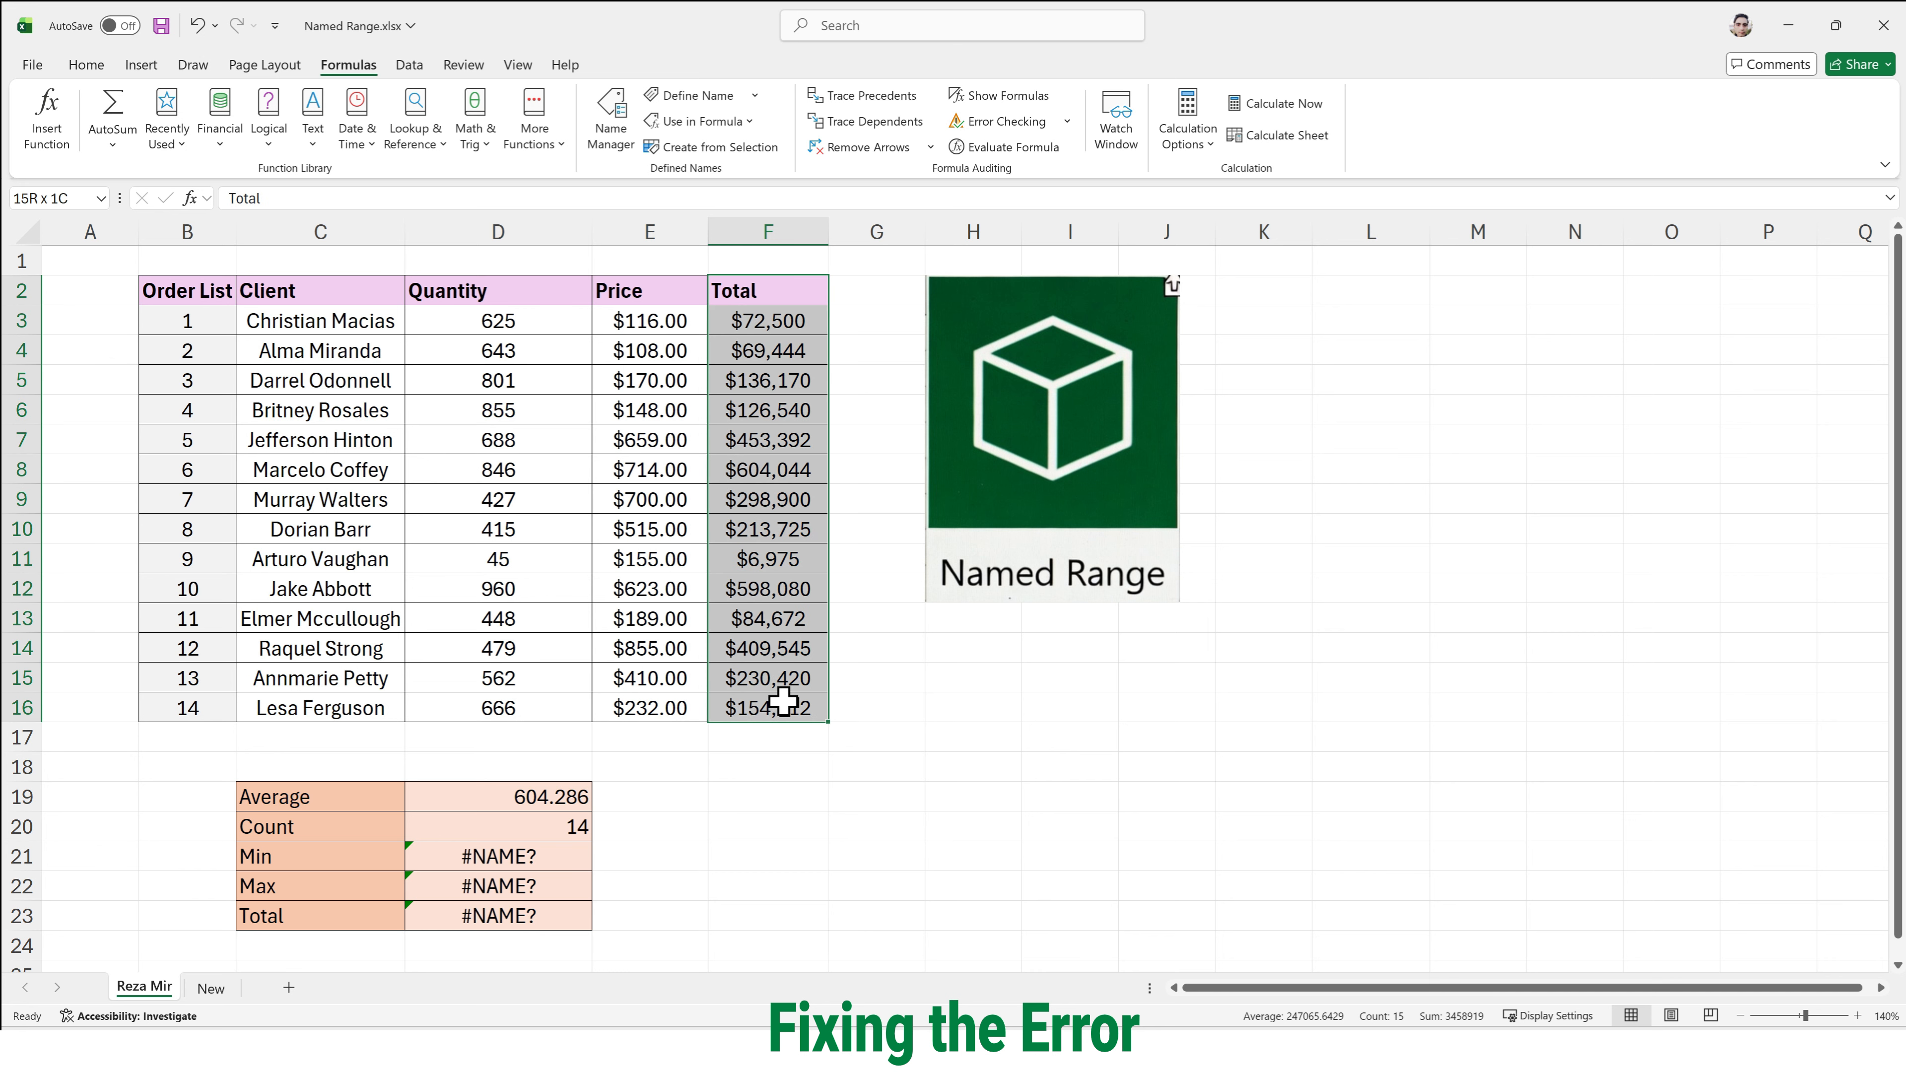
pyautogui.click(725, 150)
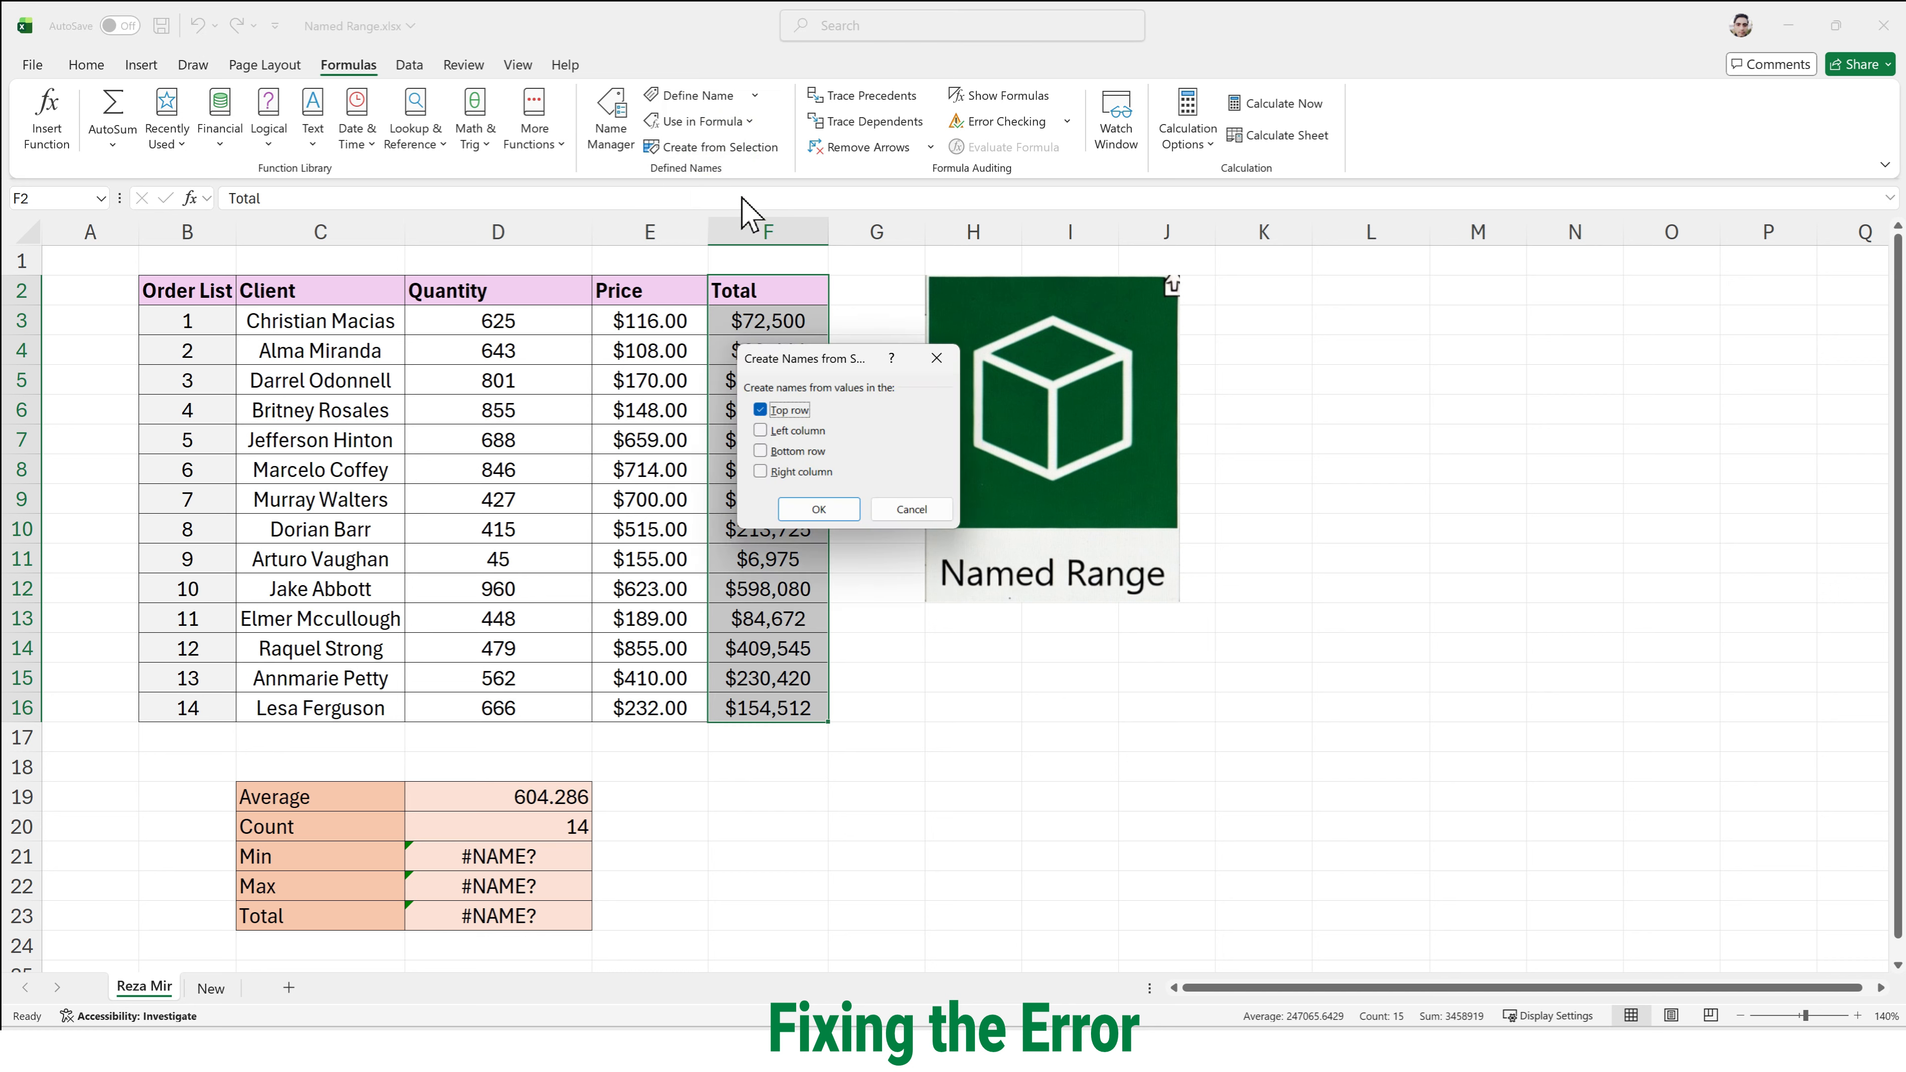
pyautogui.click(818, 510)
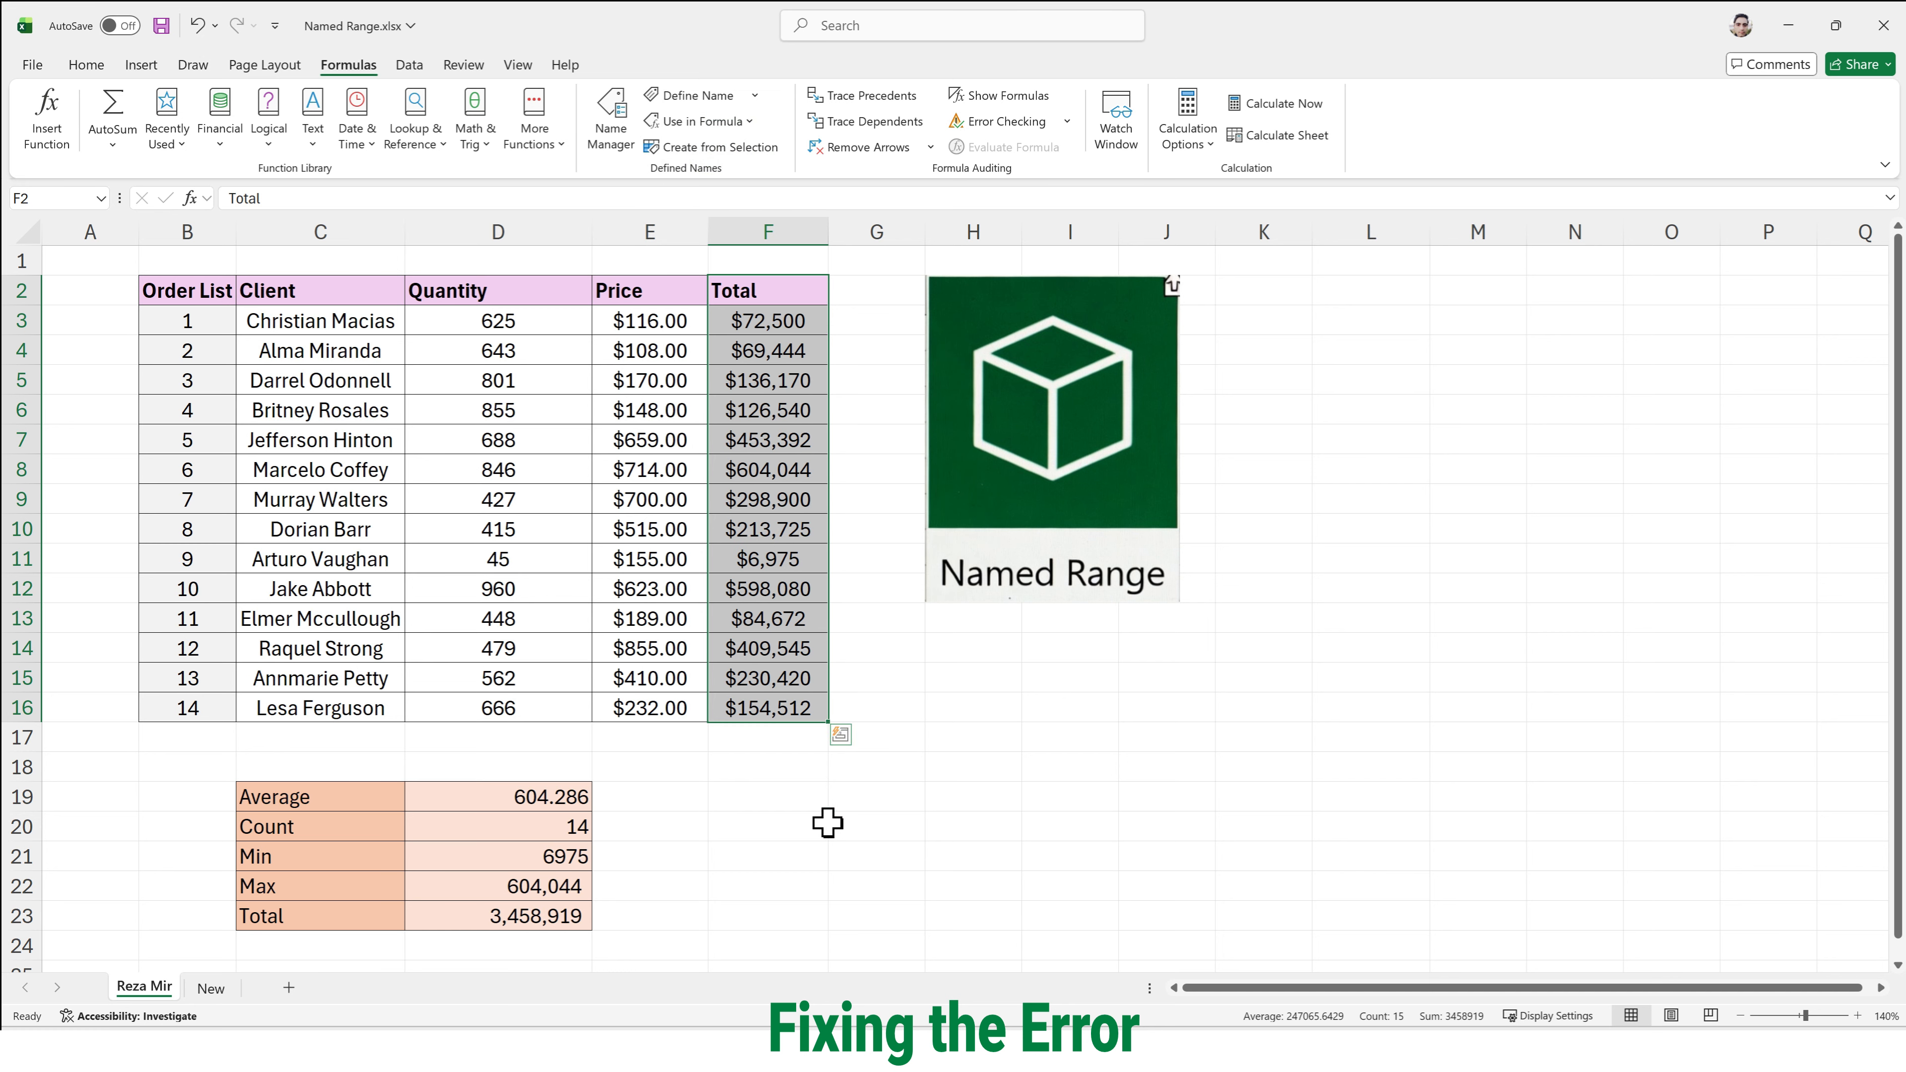